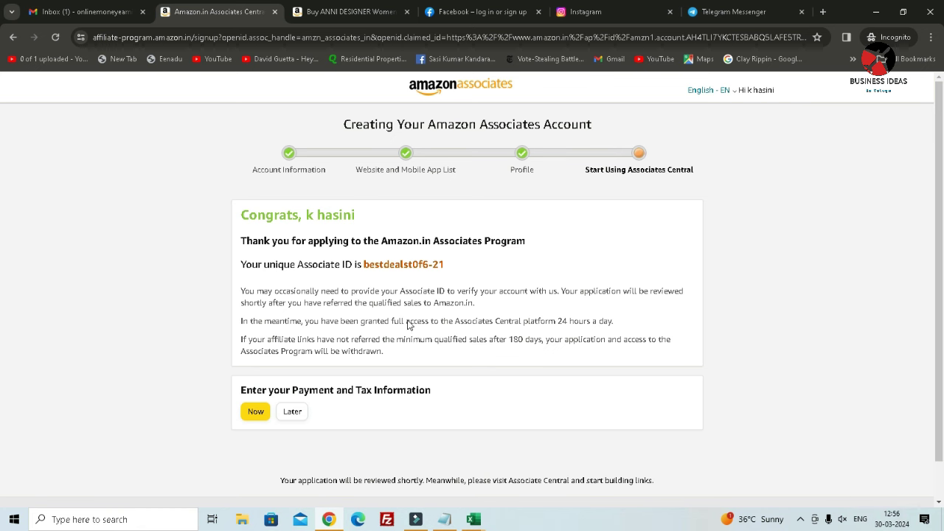
# Start entering the payment and tax information now, up to the mobile number for Two-Step Verification.
pyautogui.scroll(-1, 546, 305)
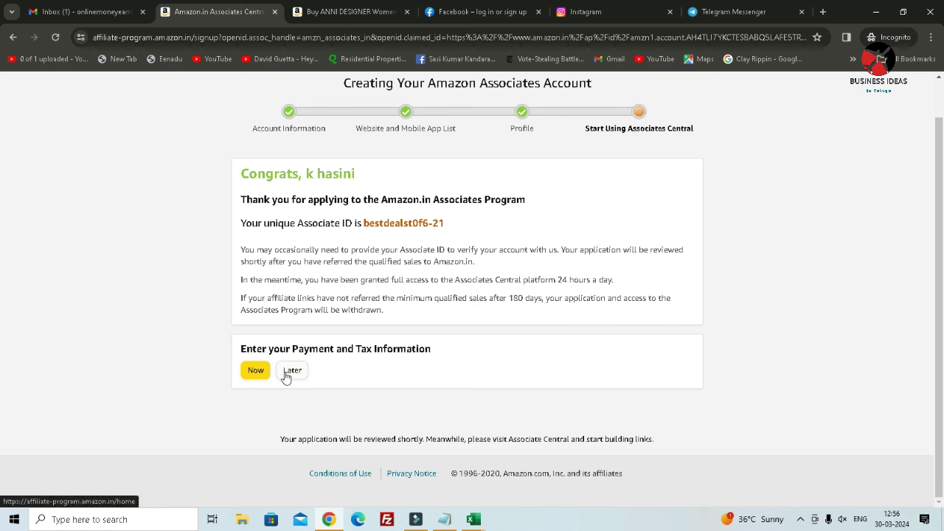
pyautogui.click(259, 374)
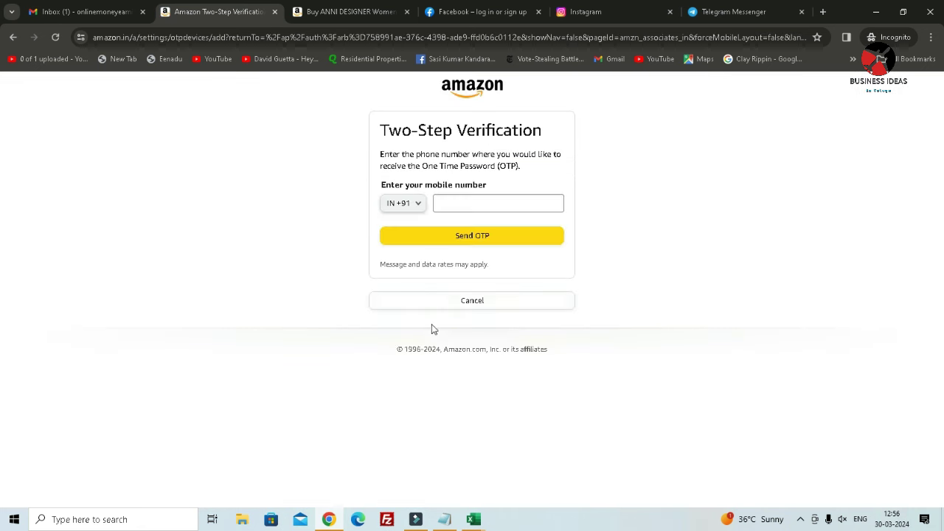
pyautogui.click(469, 205)
pyautogui.click(506, 421)
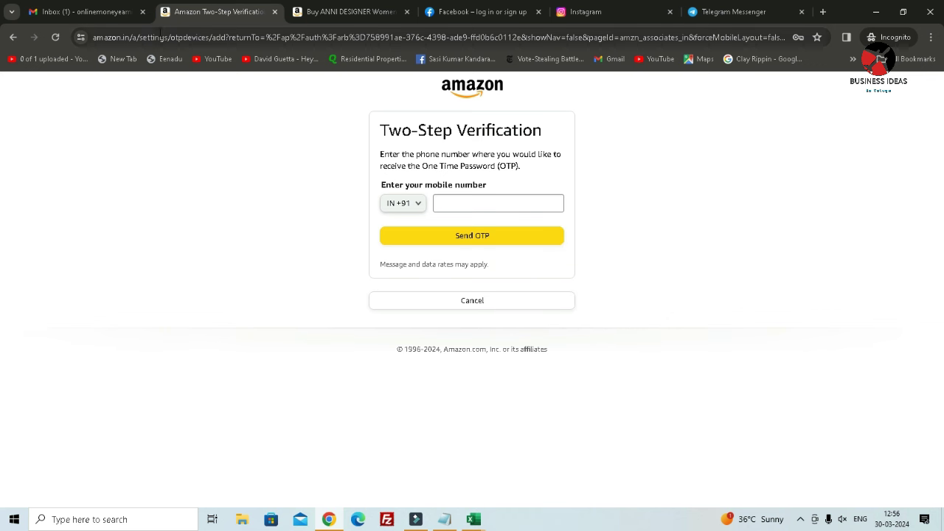
# Search Google for amazon associates and open the Amazon.in Associates Central site.
pyautogui.click(171, 38)
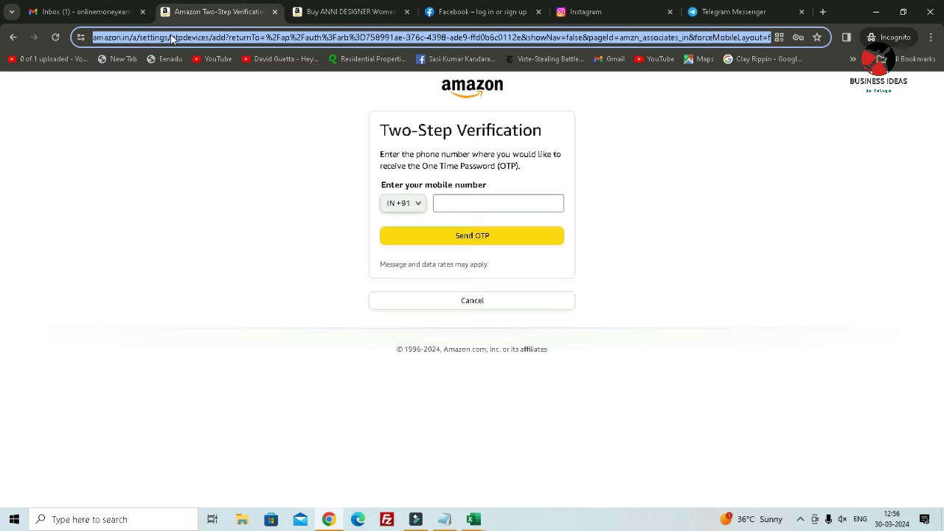
pyautogui.write('google.com')
pyautogui.press('Return')
pyautogui.write('am')
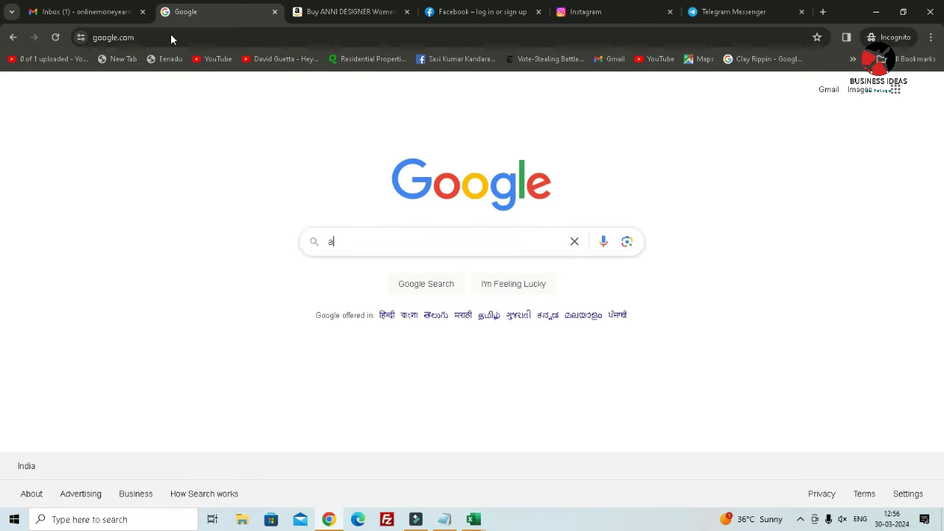
pyautogui.press('Down')
pyautogui.press('Down')
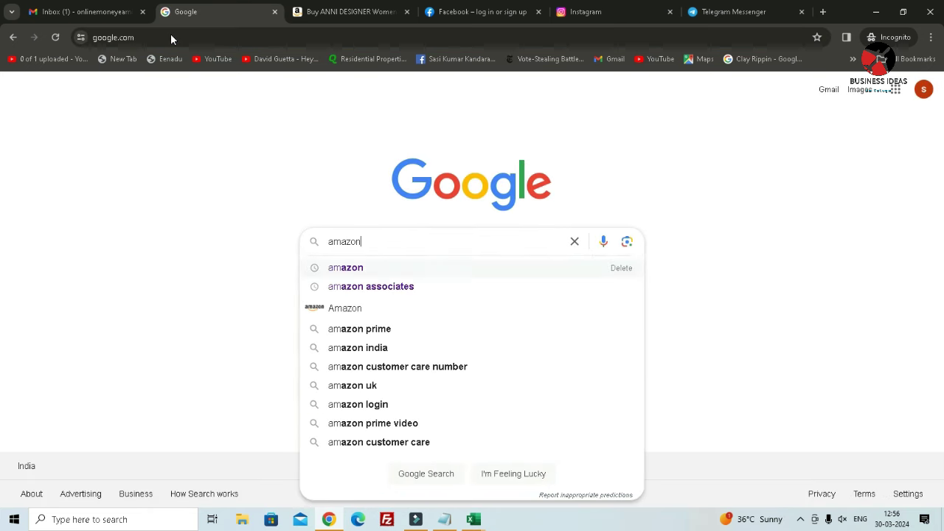
pyautogui.press('Return')
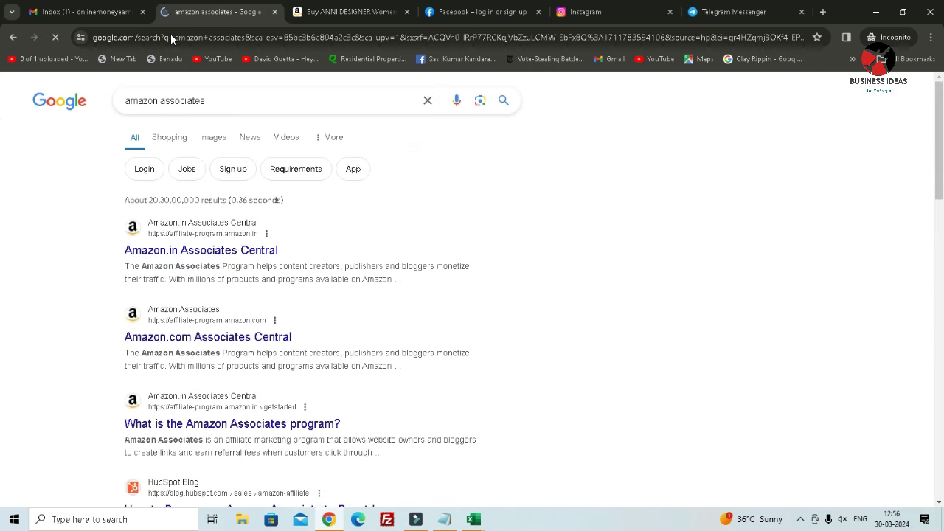
pyautogui.click(170, 251)
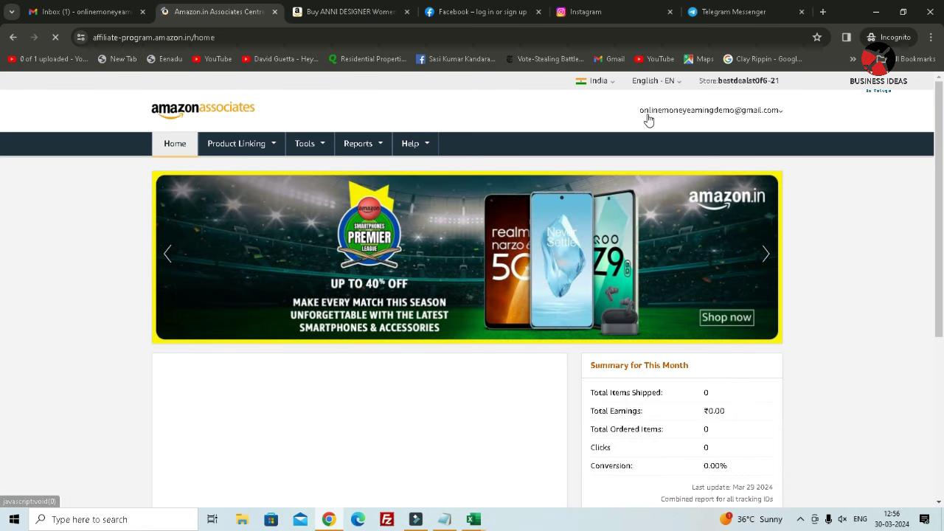
# Examine the Associates account options, the 30-day earnings overview and the monthly summary.
pyautogui.moveTo(670, 120)
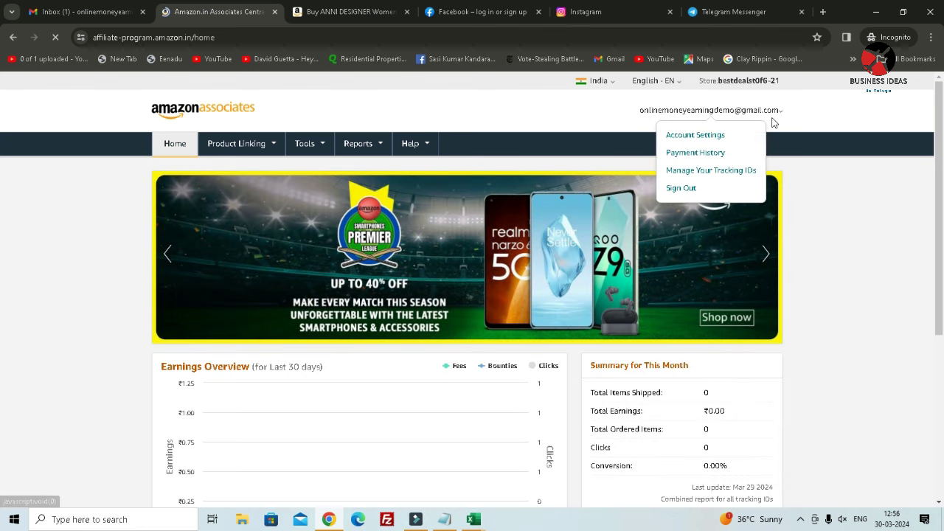
pyautogui.scroll(-2, 779, 177)
pyautogui.moveTo(322, 310)
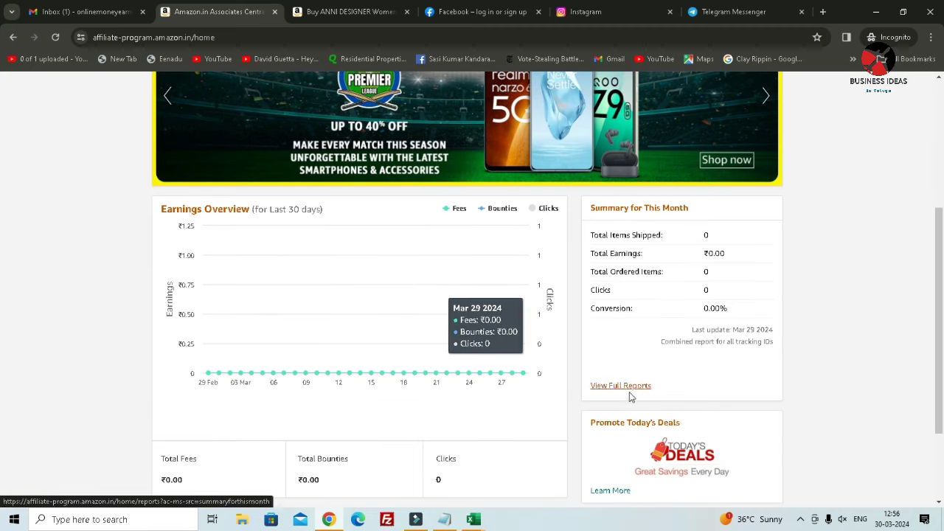
pyautogui.scroll(3, 601, 390)
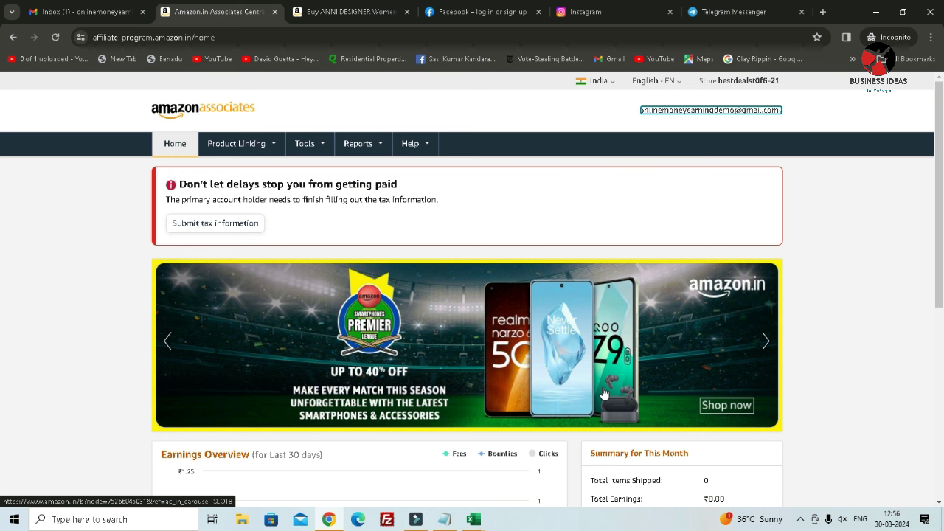
# Sign in on the ANNI DESIGNER Women Kurta with Palazzo product page using the same account as Associates Central.
pyautogui.click(347, 12)
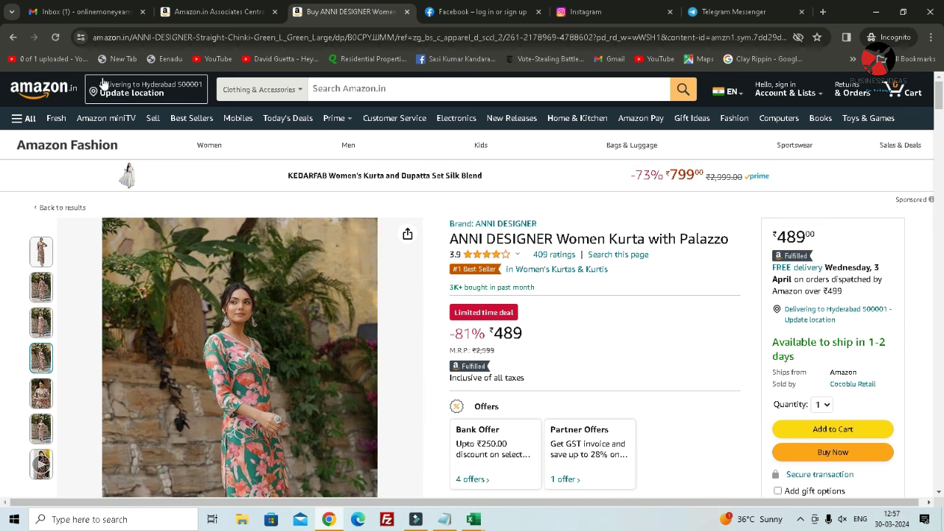
pyautogui.moveTo(159, 161)
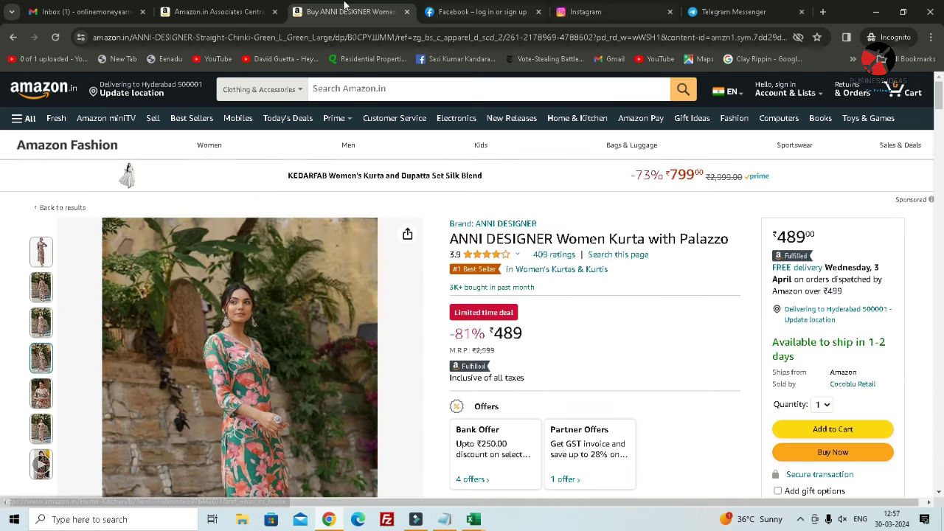
pyautogui.click(240, 15)
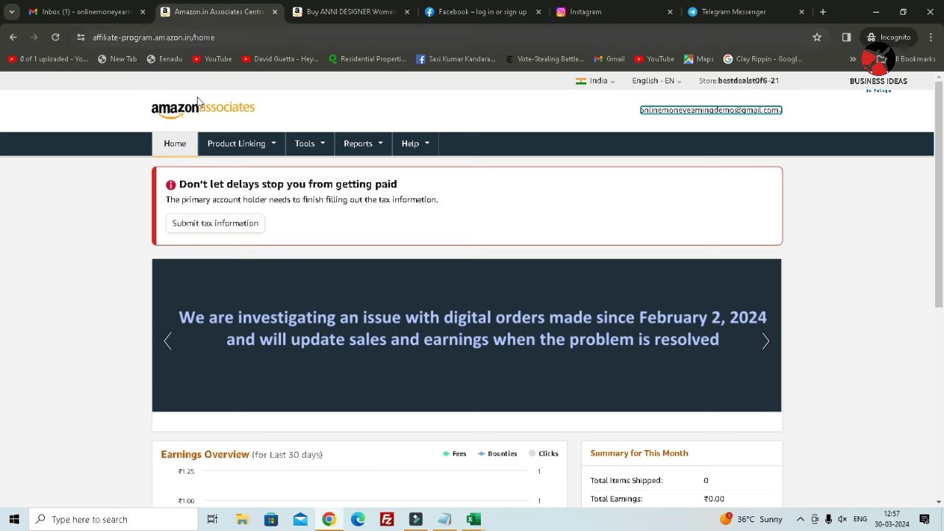
pyautogui.moveTo(271, 148)
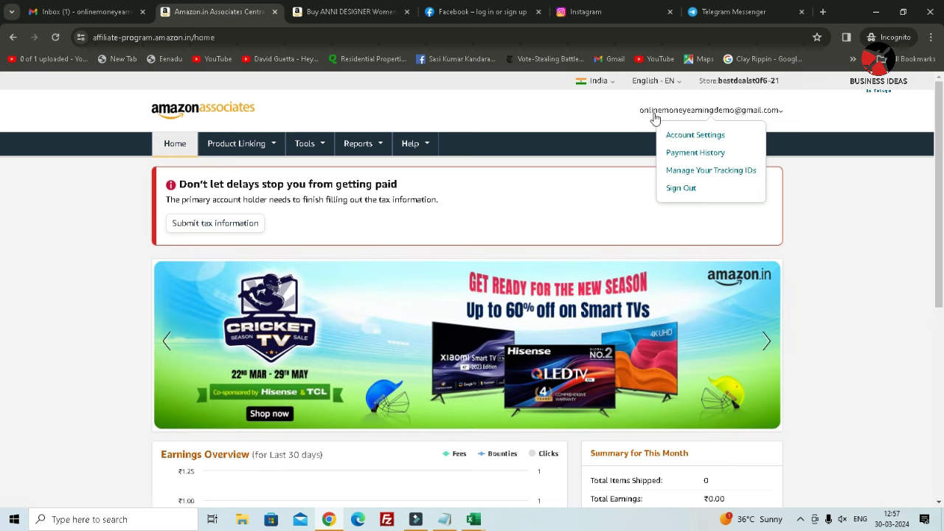
pyautogui.click(357, 16)
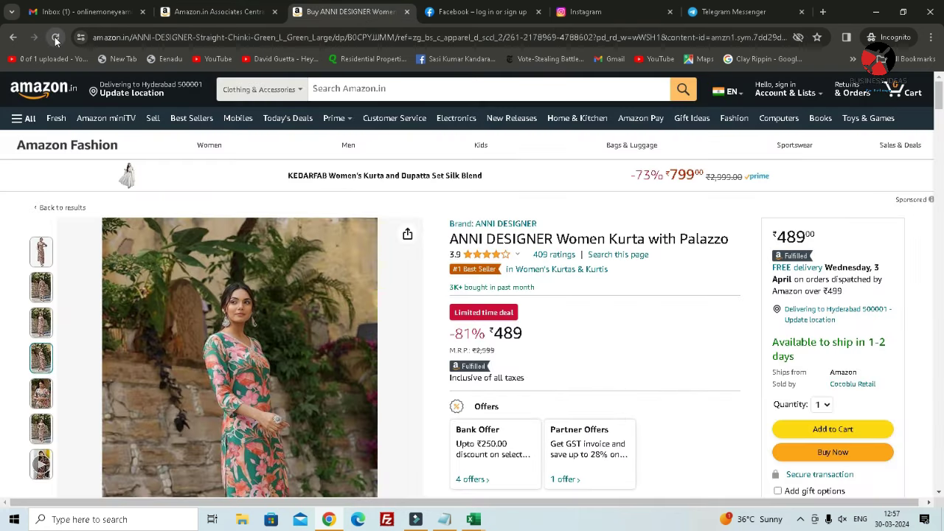
pyautogui.moveTo(773, 98)
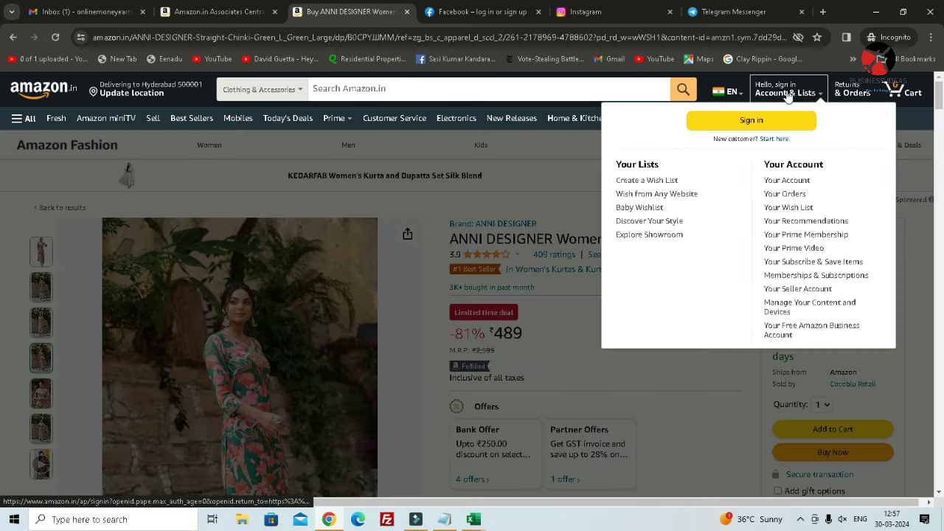
pyautogui.click(793, 120)
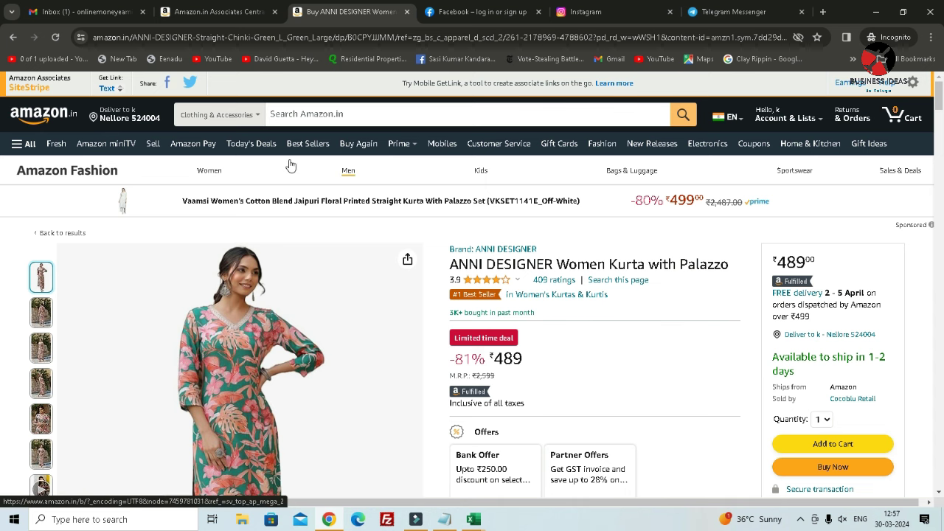
pyautogui.moveTo(290, 165)
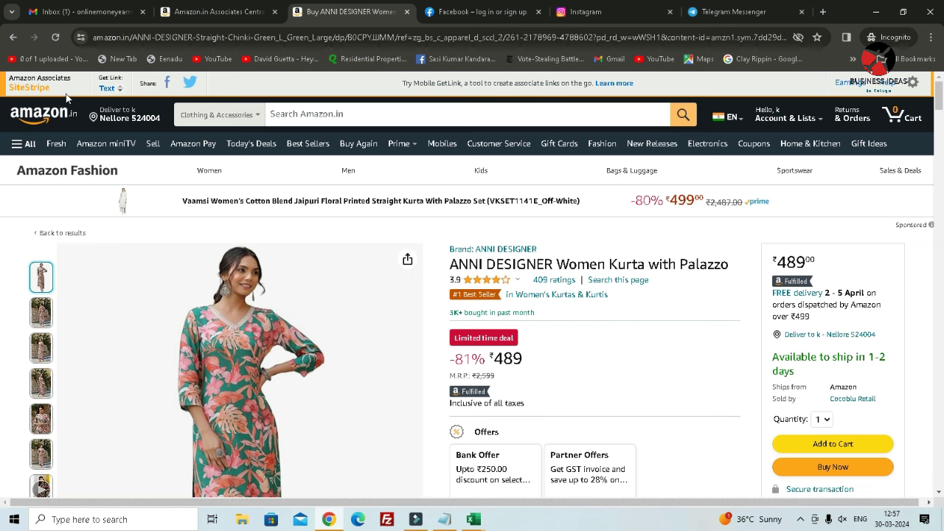
# Look through the ANNI DESIGNER kurta page from the comparison products down to the product details.
pyautogui.click(469, 12)
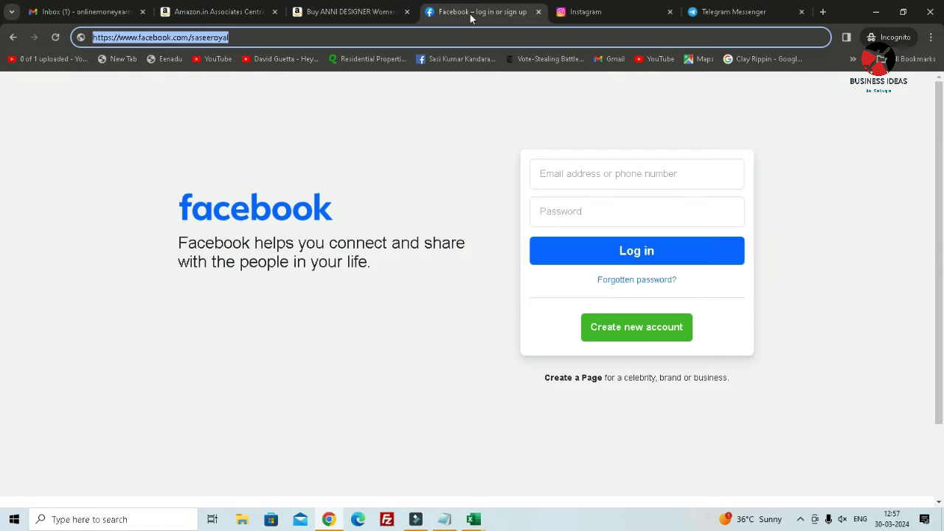
pyautogui.click(246, 13)
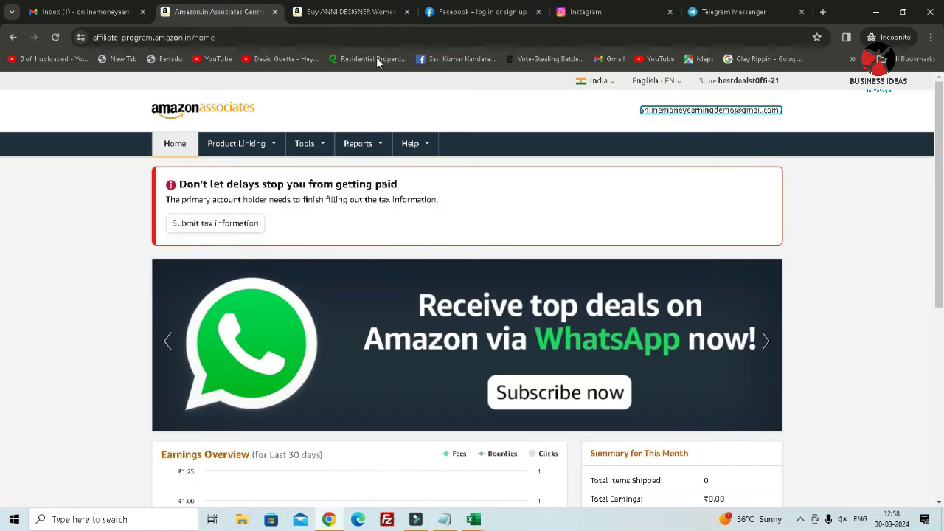
pyautogui.click(374, 15)
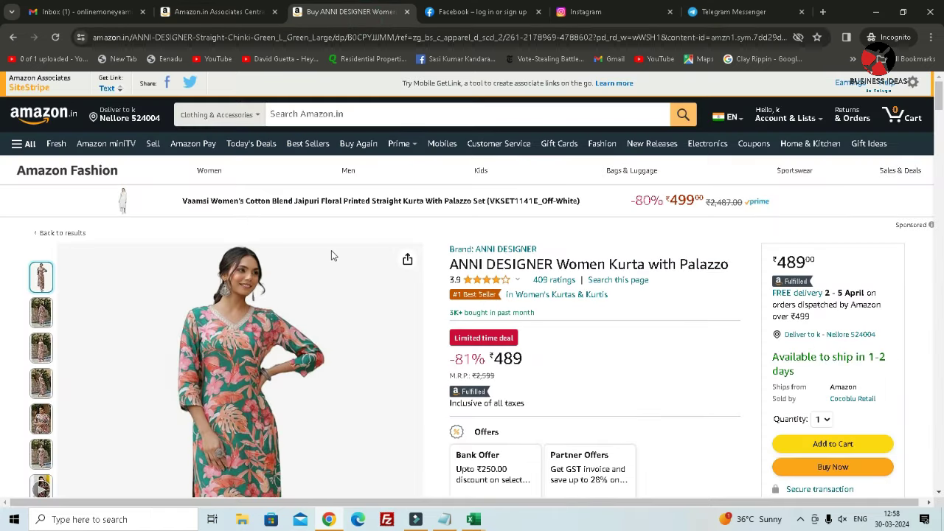
pyautogui.scroll(-15, 332, 255)
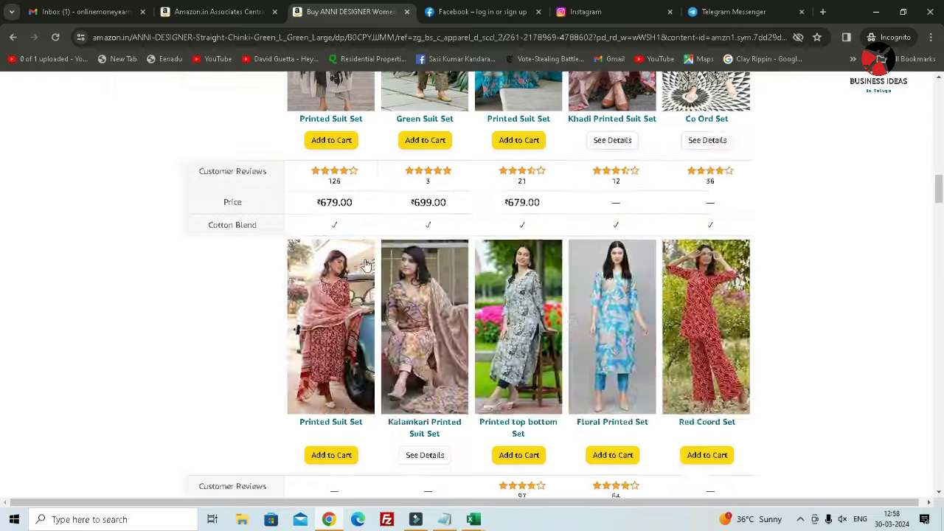
pyautogui.scroll(-10, 365, 260)
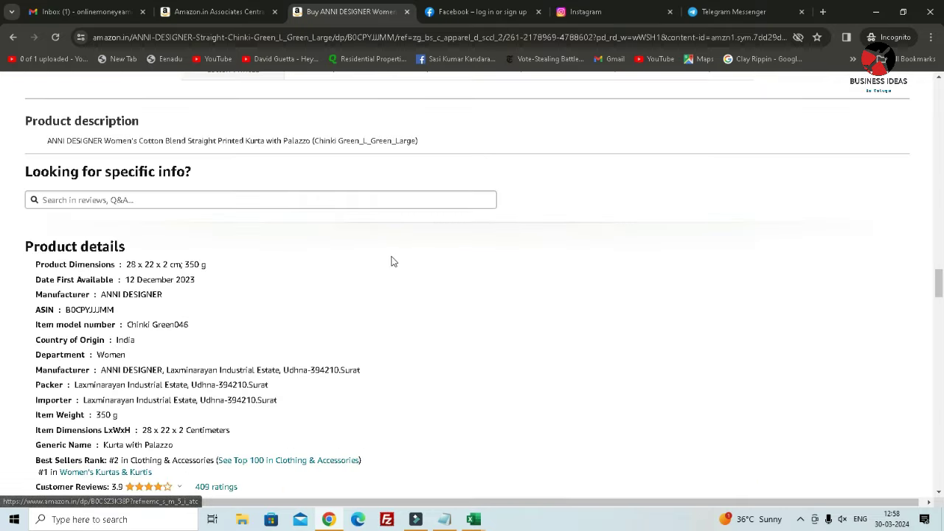
pyautogui.scroll(-2, 392, 261)
pyautogui.scroll(20, 376, 261)
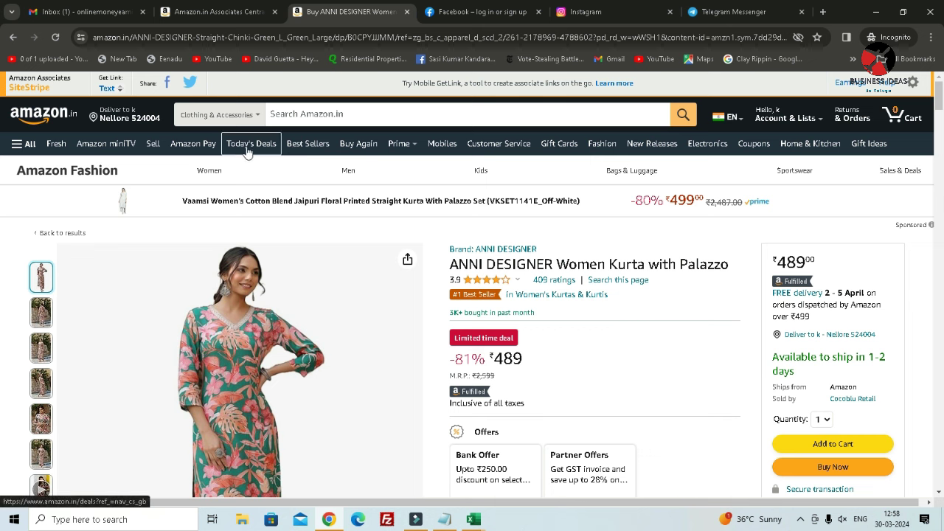
# Browse the Amazon miniTV home page and its Imported section, and return to the kurta product page.
pyautogui.click(127, 149)
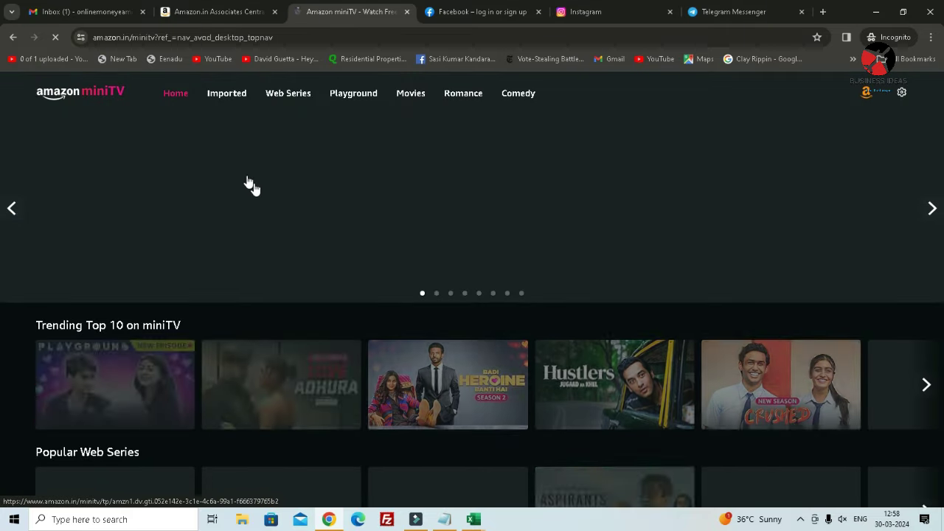
pyautogui.scroll(-10, 251, 185)
pyautogui.scroll(10, 399, 262)
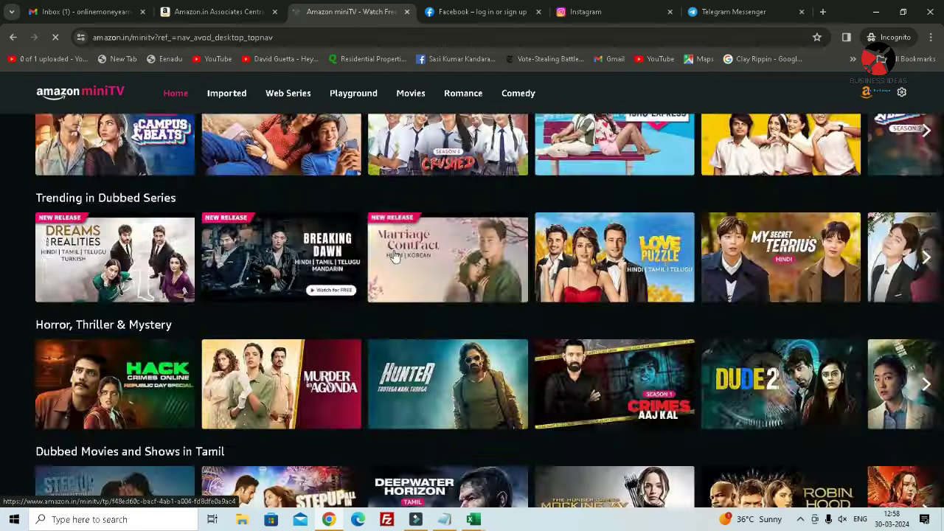
pyautogui.click(225, 95)
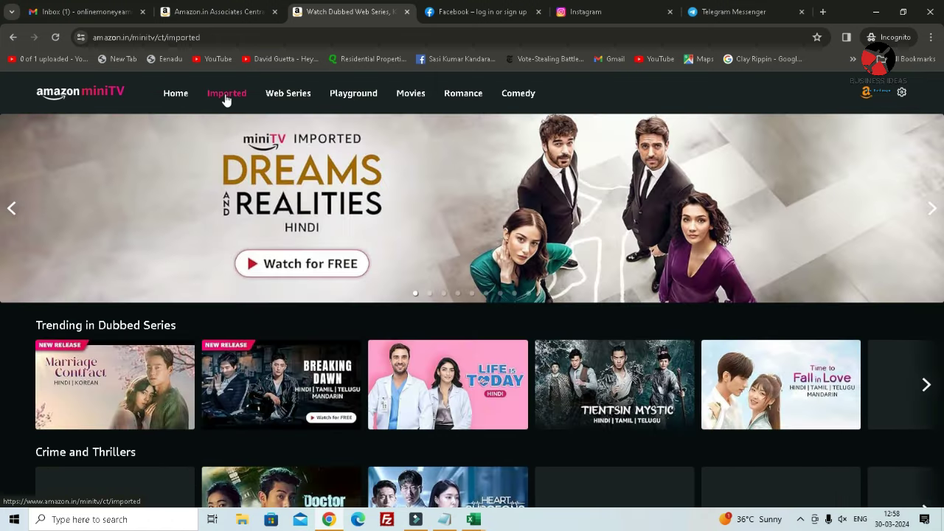
pyautogui.click(13, 38)
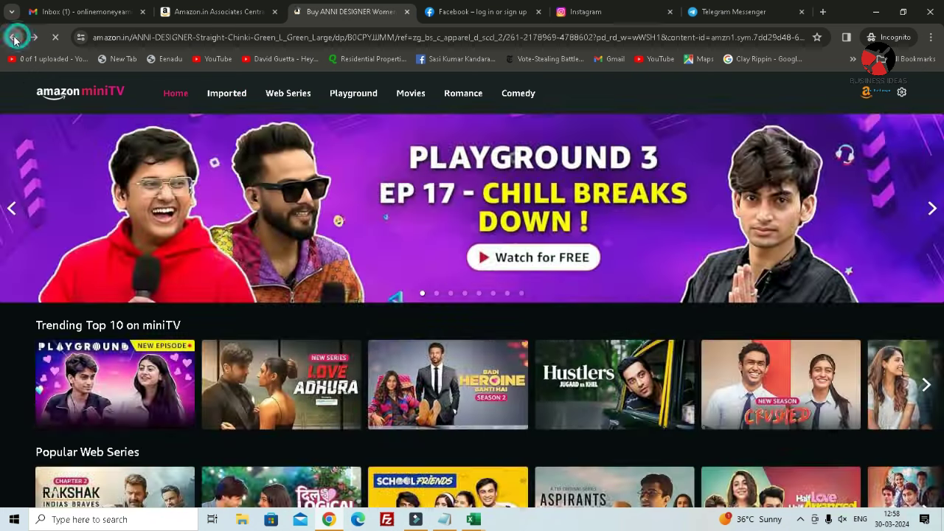
pyautogui.click(14, 39)
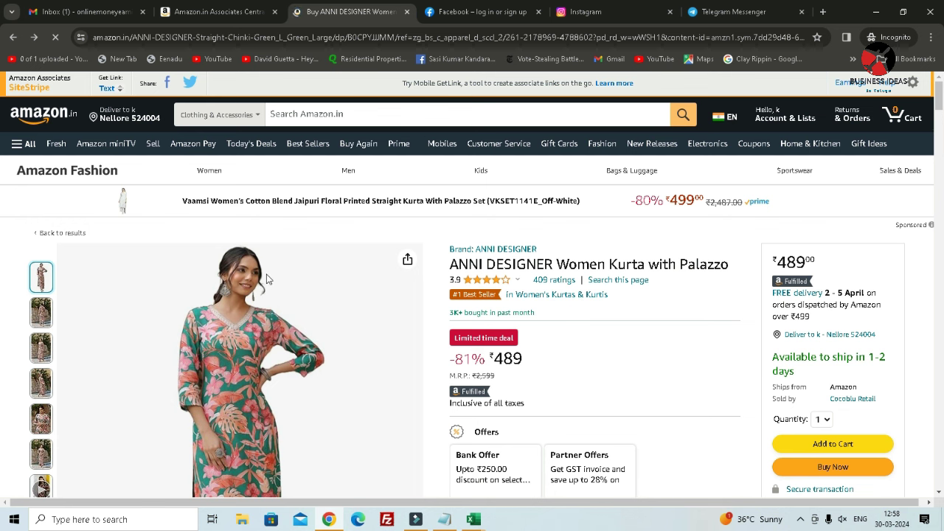
# Open the Top 100 bestsellers in Clothing & Accessories from the kurta's product details.
pyautogui.scroll(-15, 267, 279)
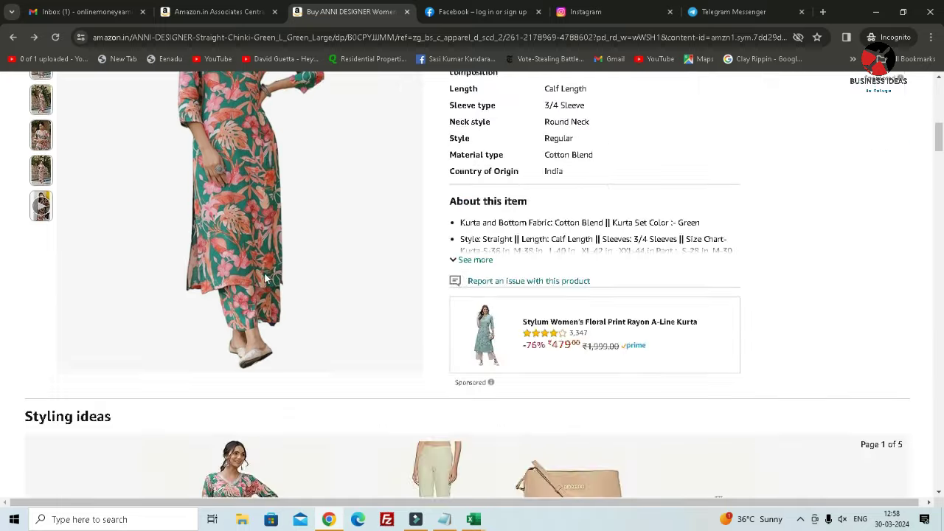
pyautogui.scroll(-15, 250, 279)
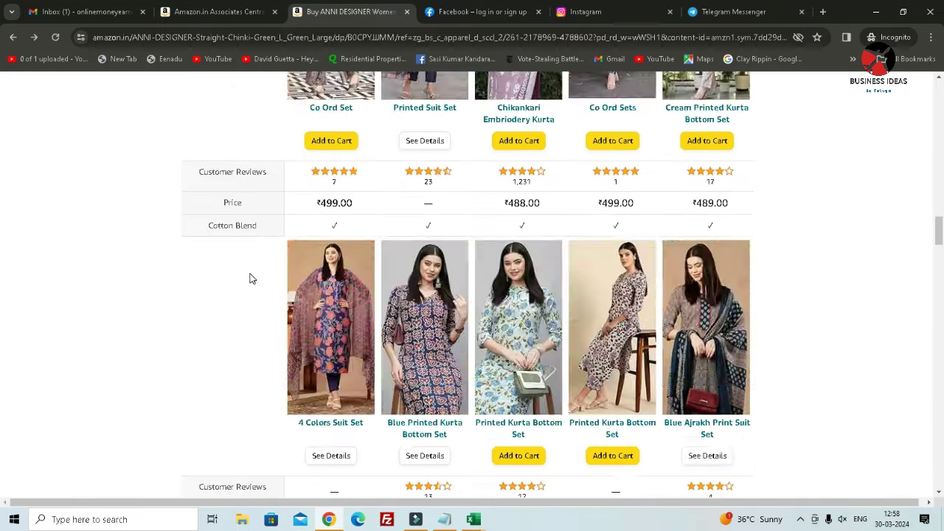
pyautogui.scroll(-4, 251, 276)
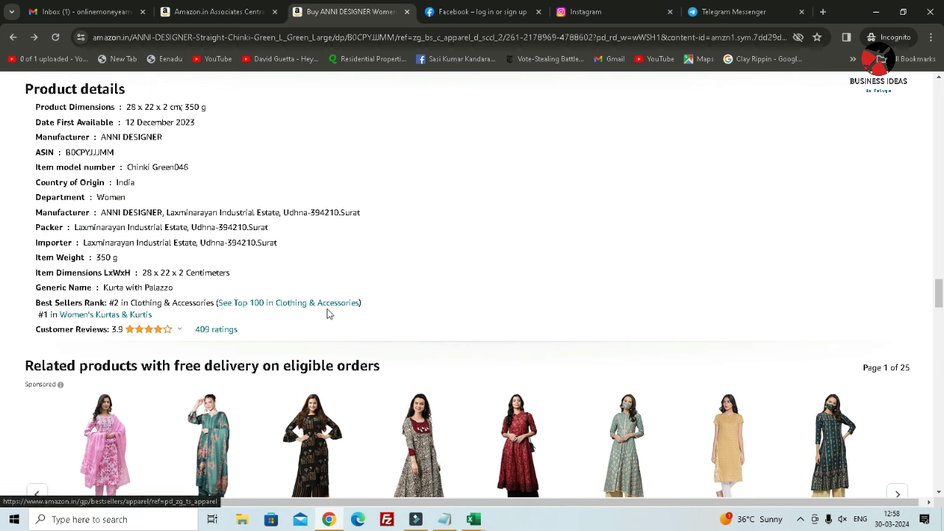
pyautogui.click(293, 309)
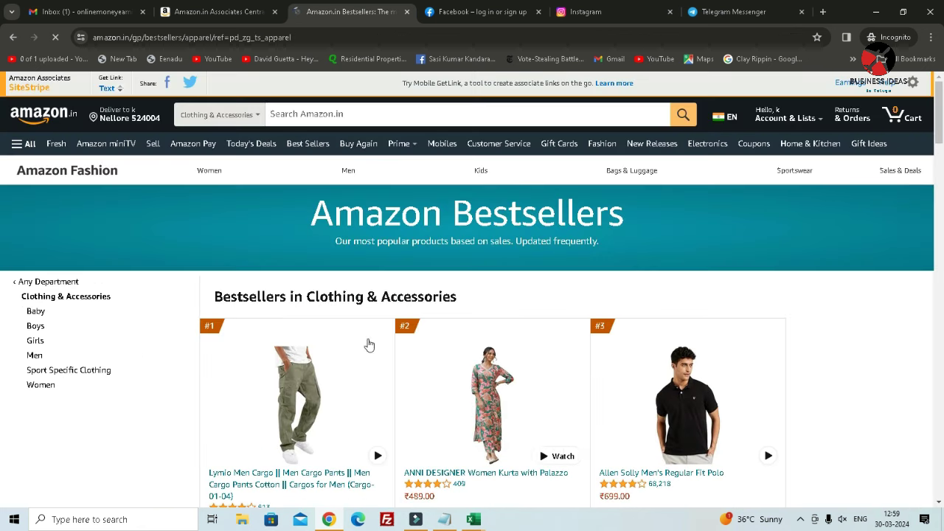
pyautogui.scroll(-2, 542, 333)
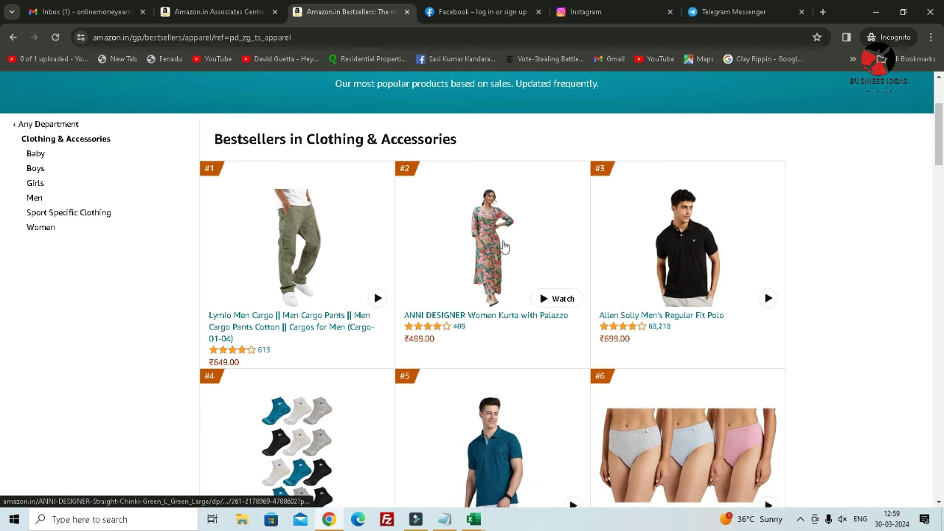
# Look through the first page of Bestsellers in Clothing & Accessories, from the top-ranked items down to the page's end.
pyautogui.scroll(-4, 352, 241)
pyautogui.scroll(2, 793, 299)
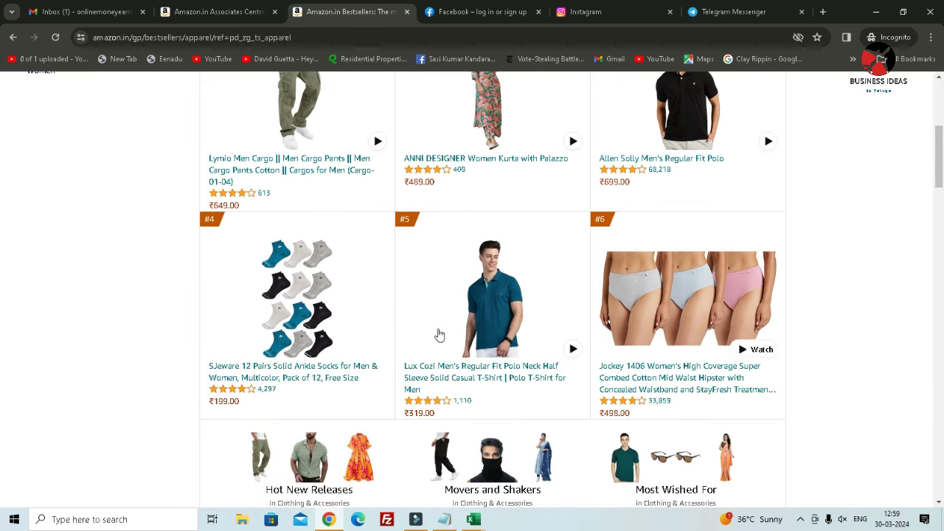
pyautogui.scroll(-7, 435, 330)
pyautogui.scroll(-4, 559, 324)
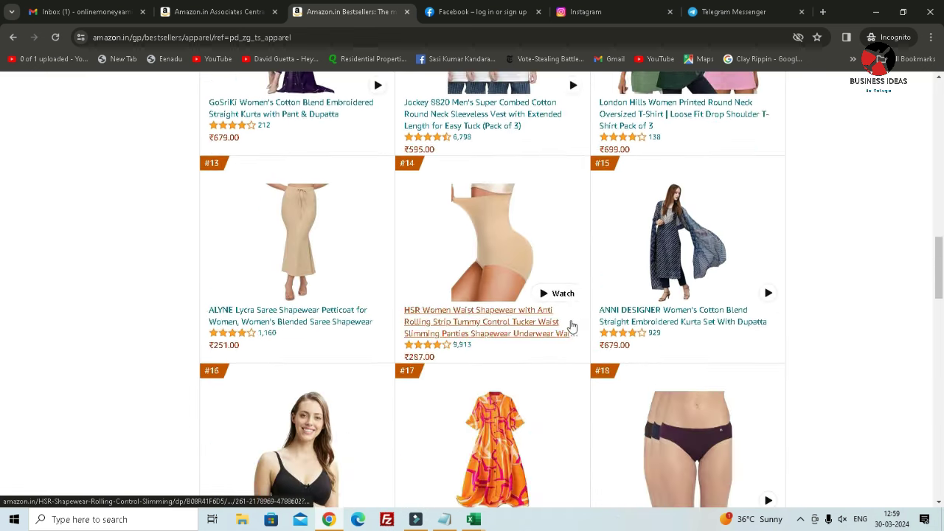
pyautogui.scroll(-8, 380, 321)
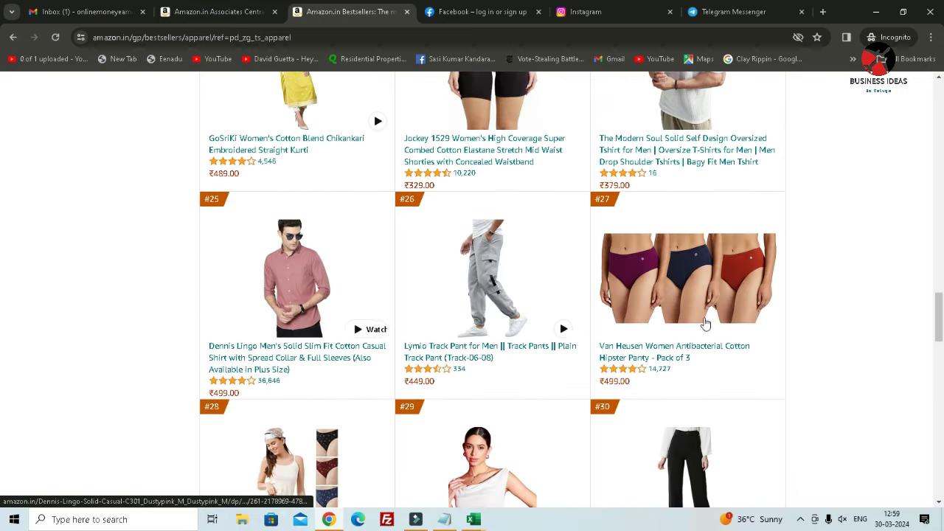
pyautogui.scroll(-6, 628, 337)
pyautogui.scroll(-4, 582, 330)
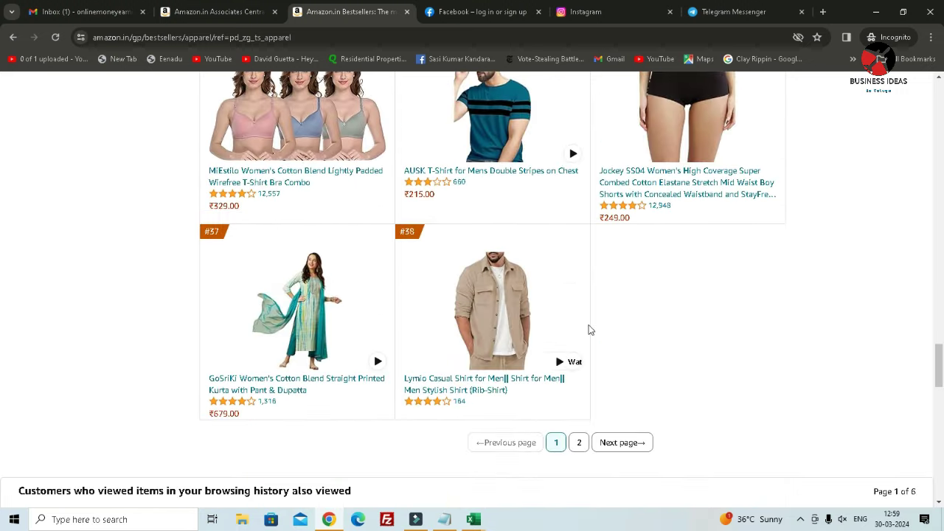
pyautogui.scroll(2, 568, 330)
pyautogui.scroll(20, 543, 329)
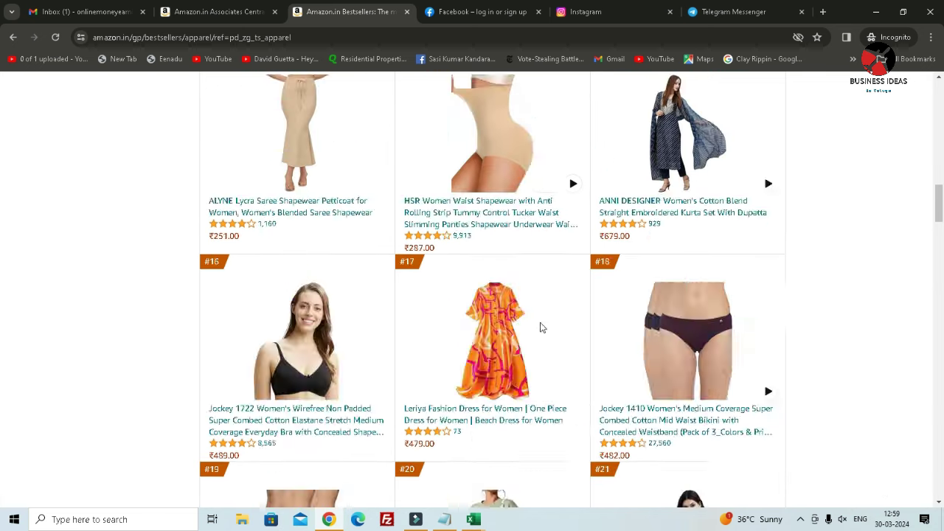
pyautogui.scroll(-2, 529, 337)
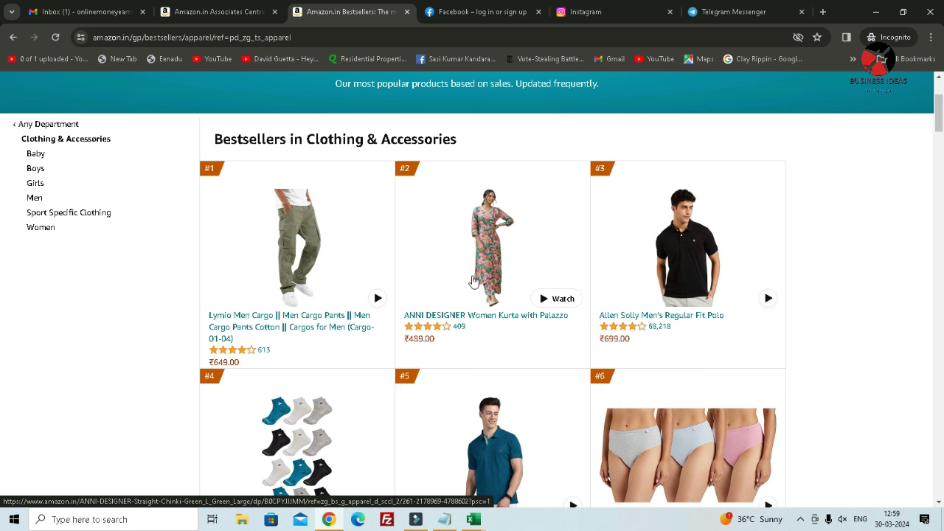
# Open the ANNI DESIGNER Women Kurta with Palazzo from the bestsellers list and look over its product page.
pyautogui.click(470, 253)
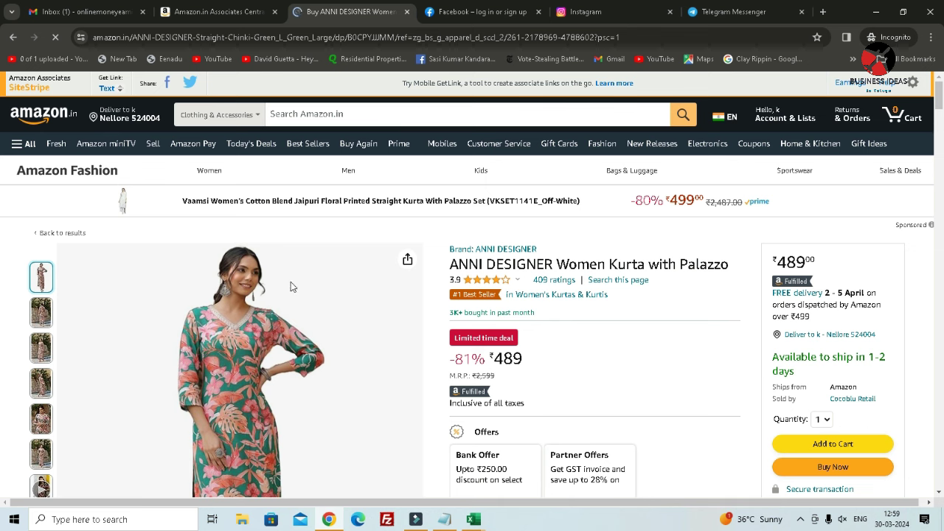
pyautogui.scroll(-6, 387, 270)
pyautogui.scroll(8, 388, 271)
# Open the Associates earnings report from SiteStripe and review the fees, bounties and total earnings summaries.
pyautogui.click(850, 84)
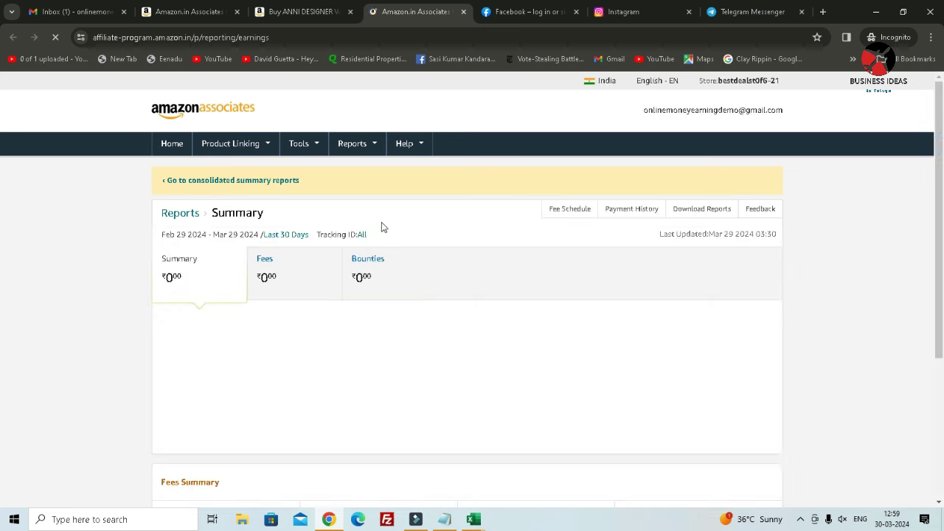
pyautogui.scroll(-5, 491, 253)
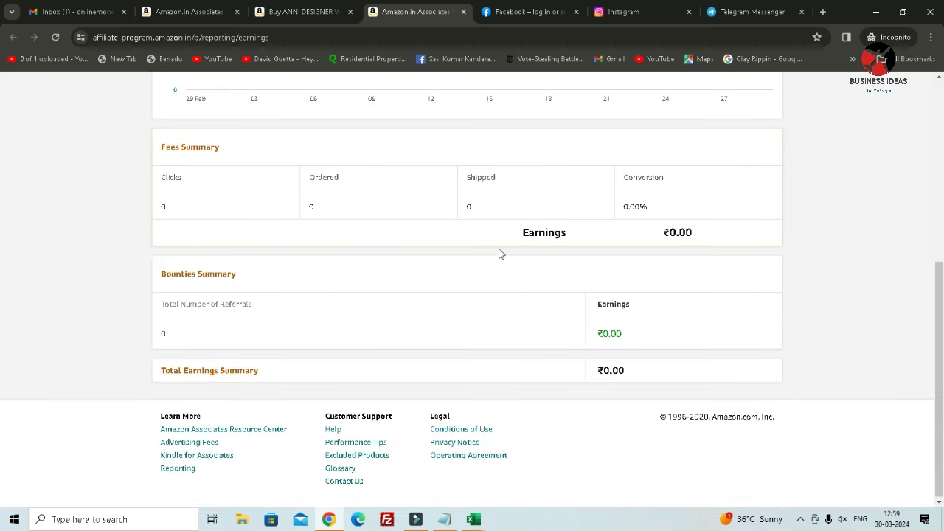
pyautogui.scroll(5, 499, 254)
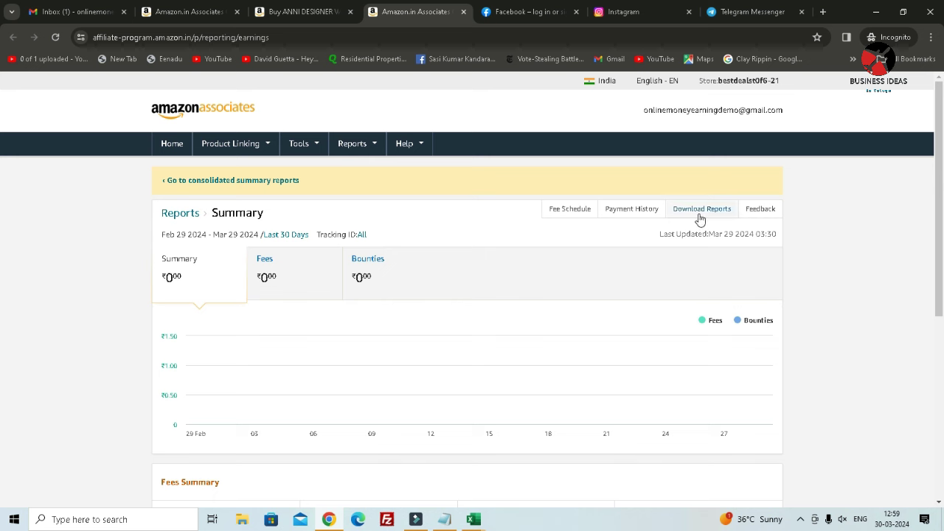
# Open the Associates Product Help and look through the Getting Started topics.
pyautogui.click(406, 150)
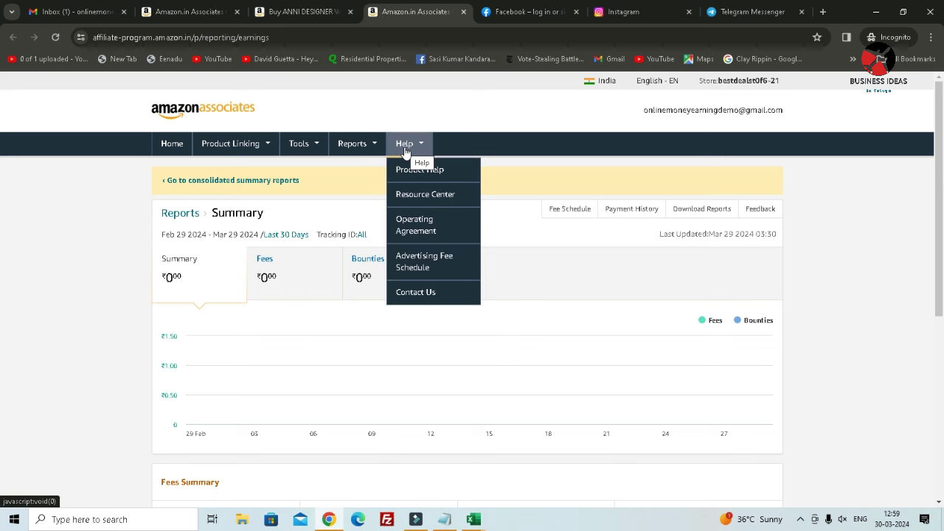
pyautogui.click(419, 172)
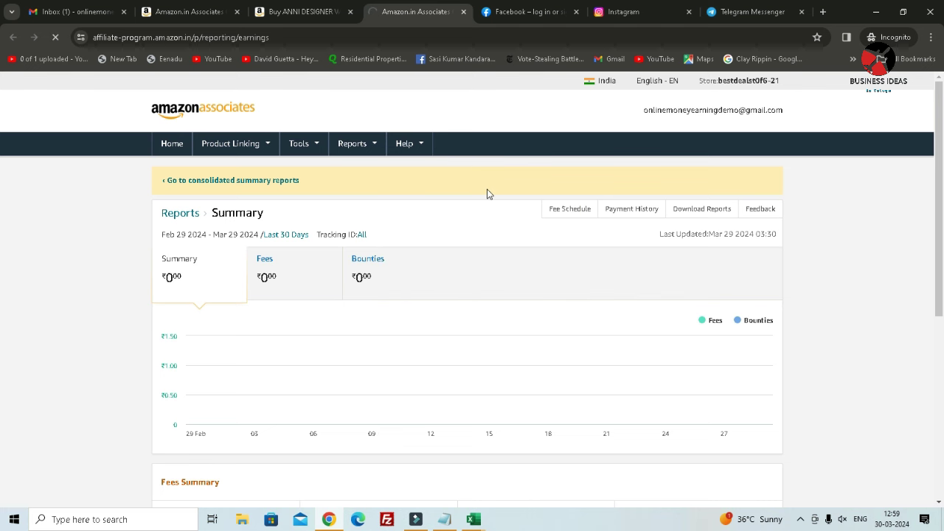
pyautogui.scroll(-5, 486, 193)
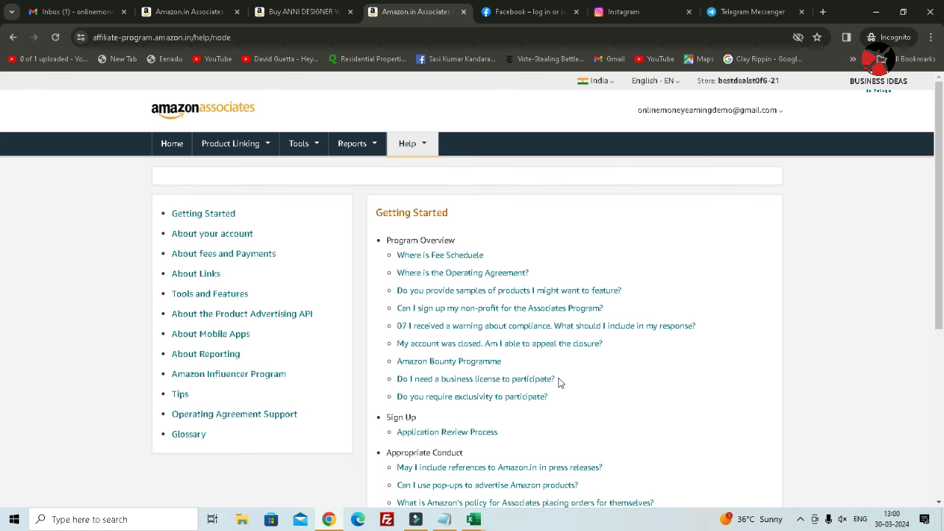
pyautogui.scroll(-3, 519, 398)
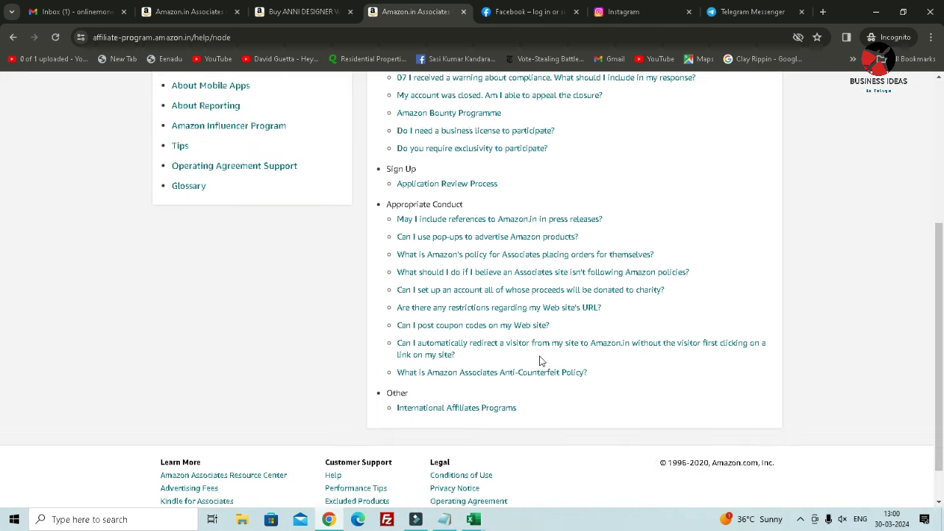
pyautogui.scroll(5, 558, 359)
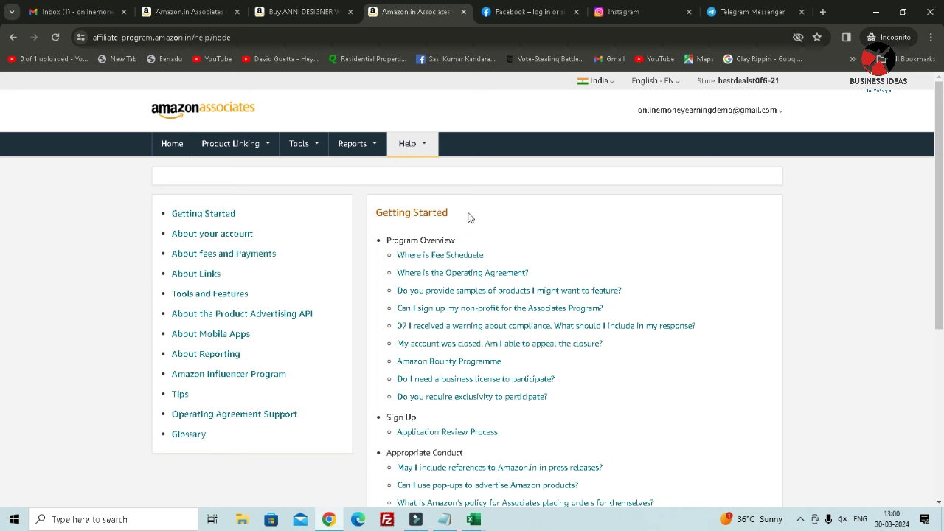
# Open the Associates Resource Center and look through its articles and tutorials.
pyautogui.click(423, 145)
pyautogui.click(423, 195)
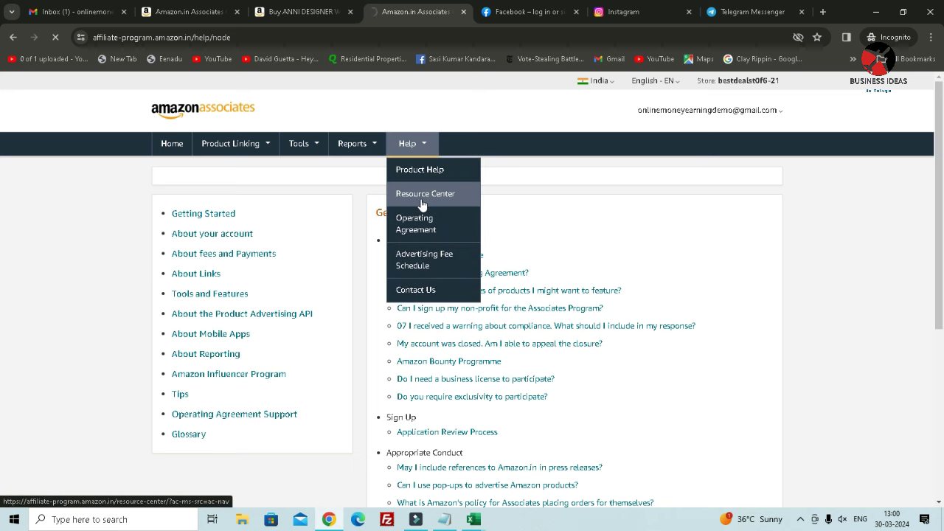
pyautogui.scroll(-4, 463, 223)
pyautogui.scroll(-5, 464, 224)
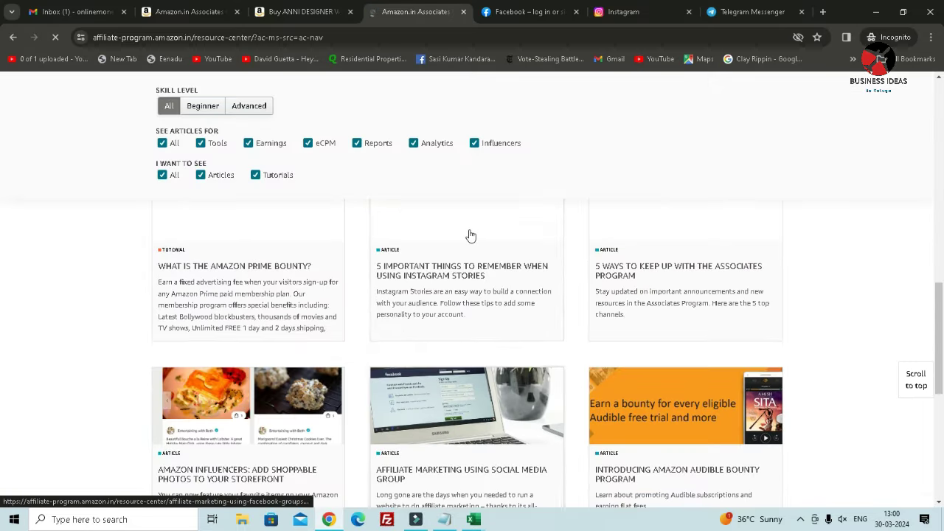
pyautogui.scroll(10, 470, 236)
# Return from the Resource Center to the Earnings Report and review its fees and bounties summaries.
pyautogui.moveTo(420, 144)
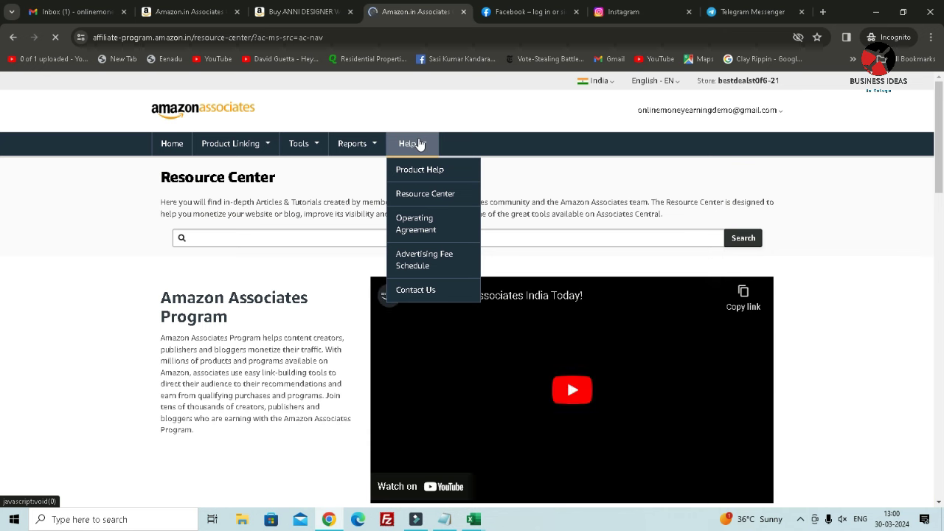
pyautogui.moveTo(353, 143)
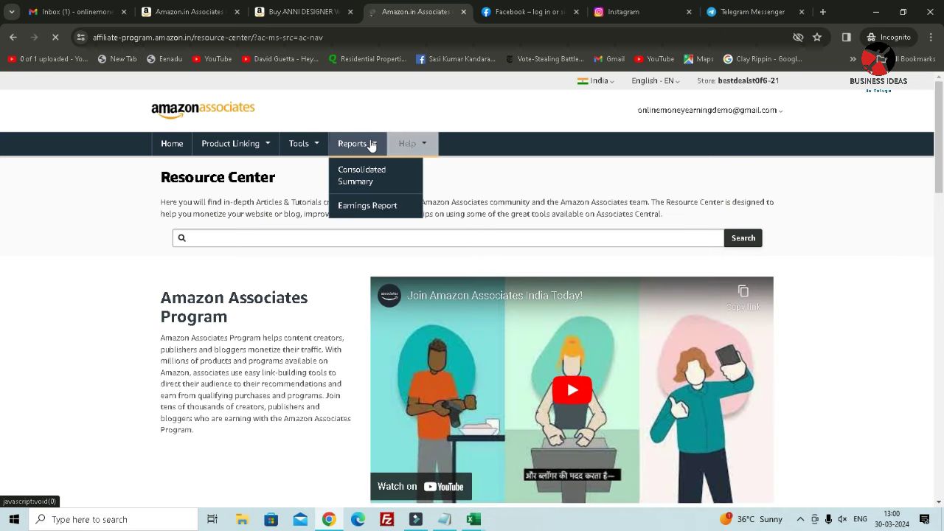
pyautogui.click(369, 207)
pyautogui.scroll(-5, 443, 273)
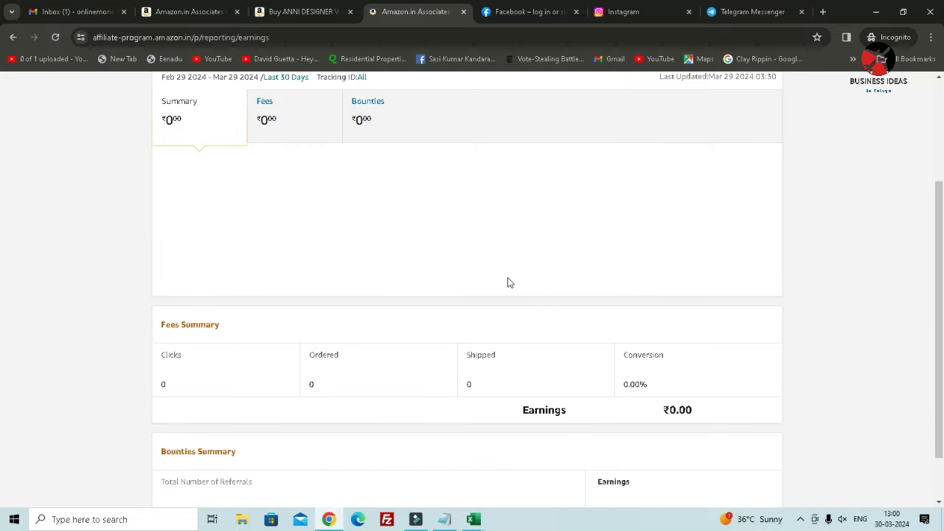
pyautogui.scroll(-1, 509, 290)
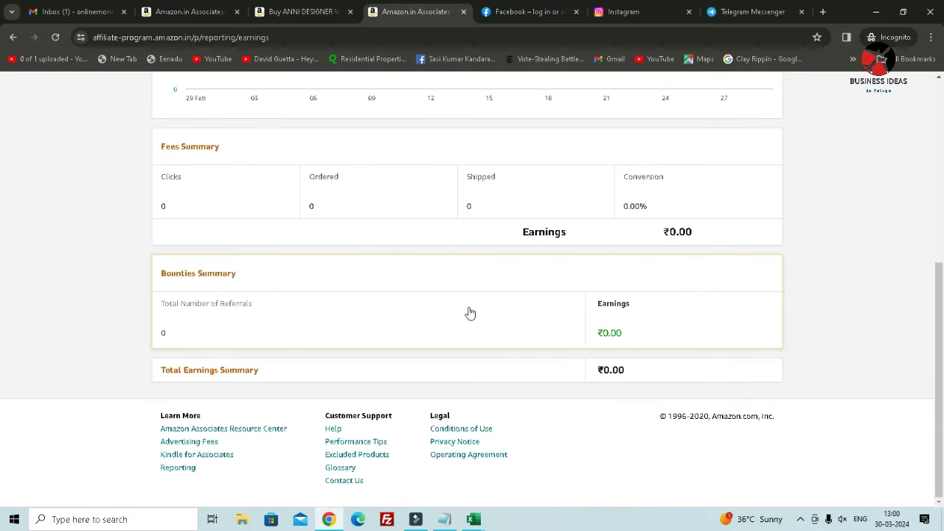
pyautogui.scroll(5, 421, 316)
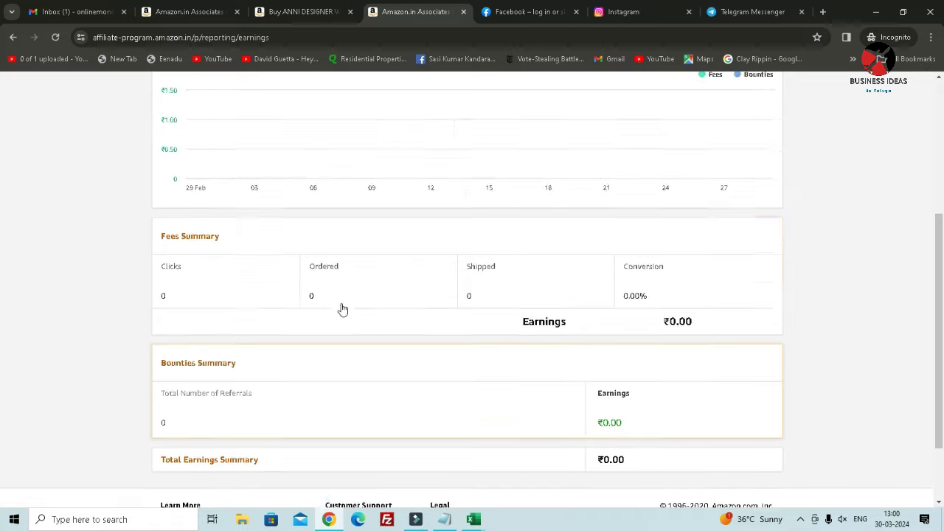
pyautogui.click(288, 234)
# Open the Amazon Bounty Program page and read through the Business, Audible, Prime Music and Prime Video bounties.
pyautogui.click(302, 146)
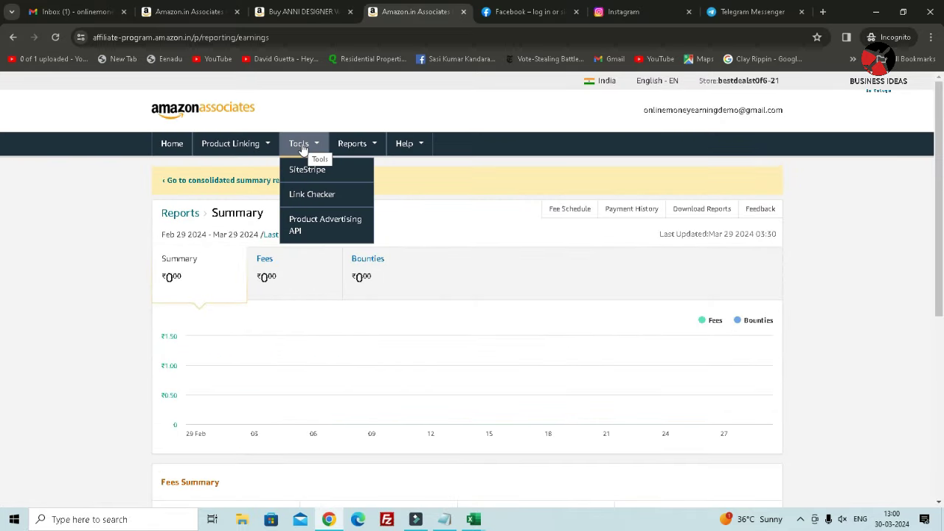
pyautogui.click(240, 144)
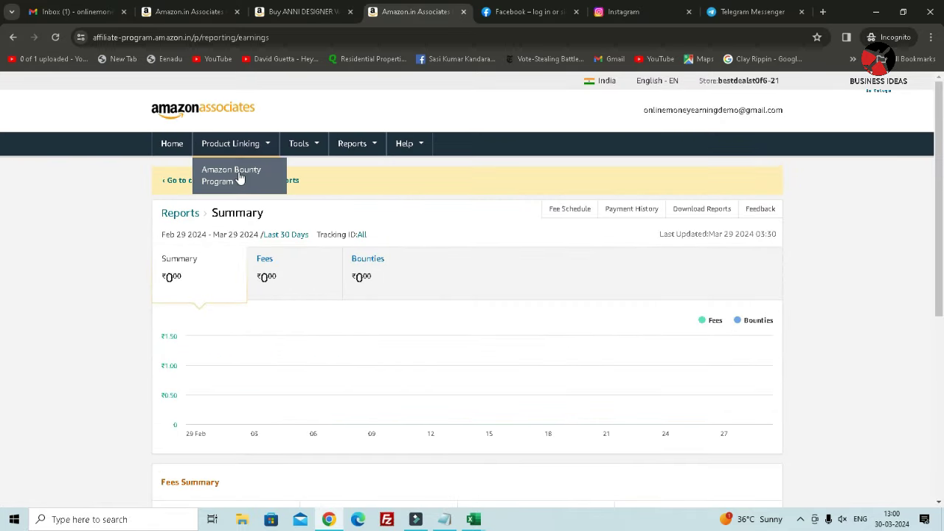
pyautogui.click(246, 179)
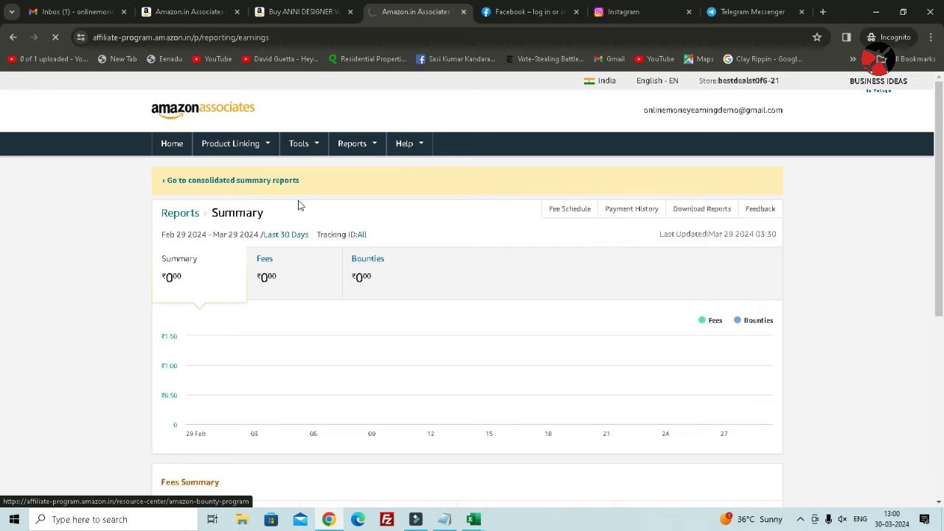
pyautogui.scroll(-6, 420, 254)
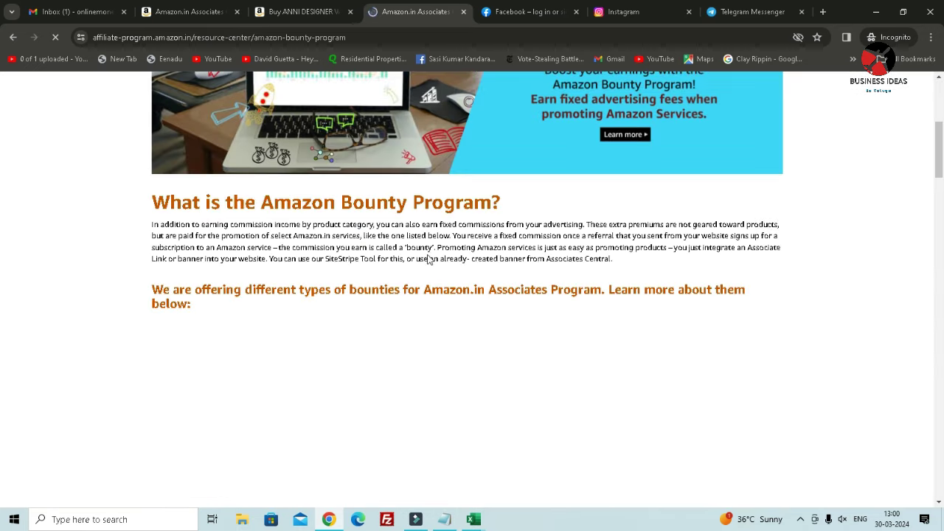
pyautogui.scroll(-18, 424, 255)
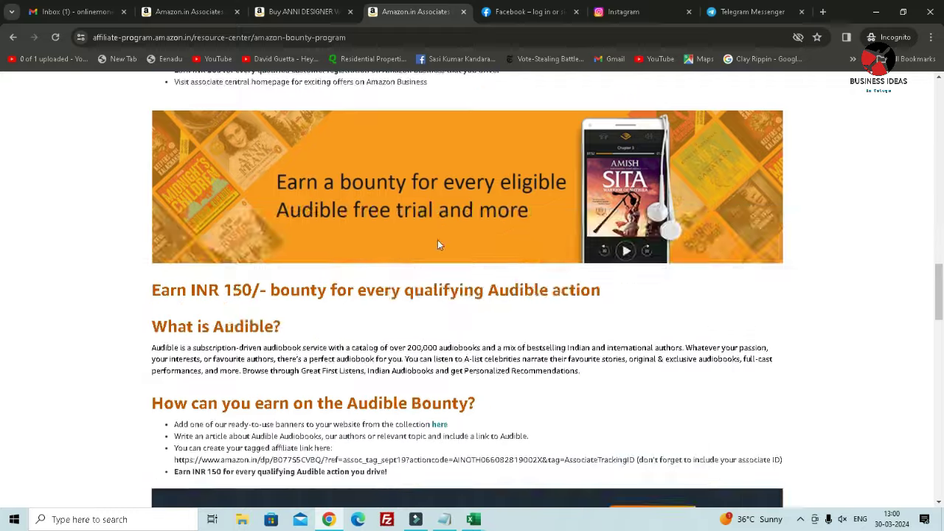
pyautogui.scroll(-15, 438, 245)
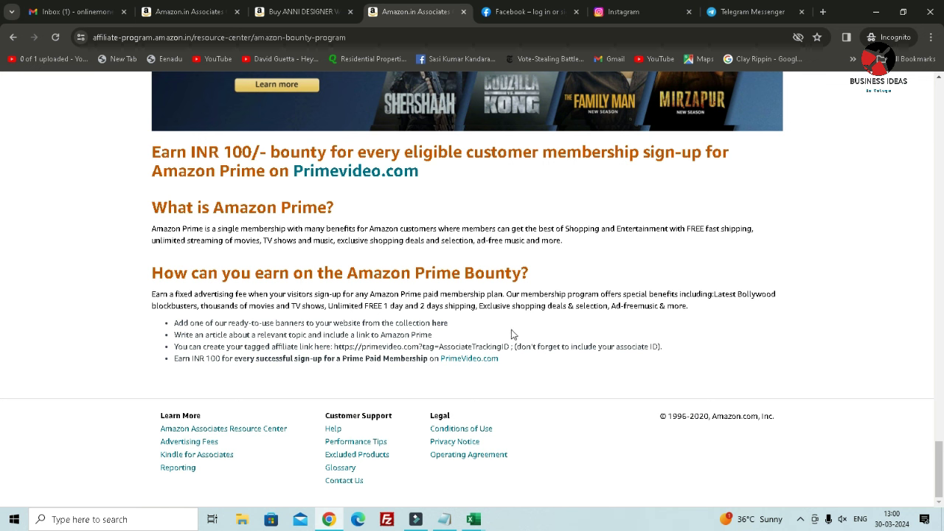
pyautogui.scroll(5, 357, 308)
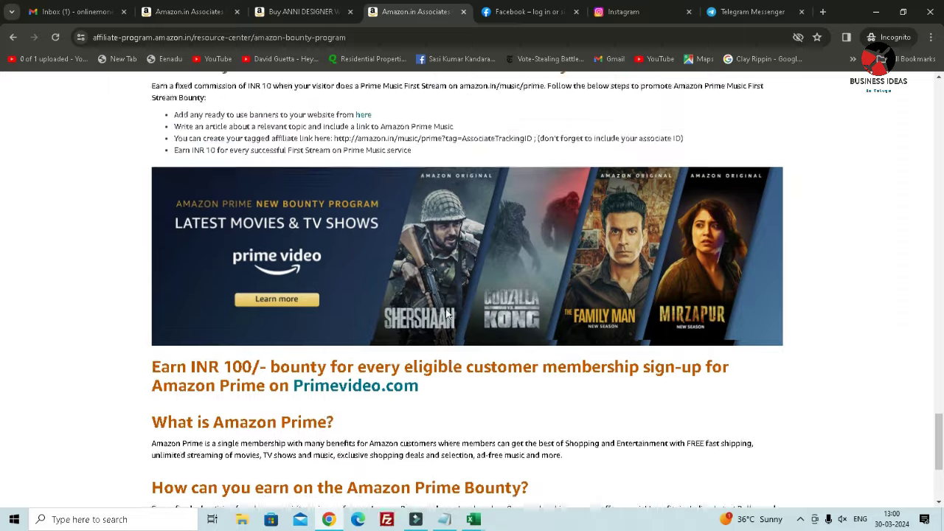
pyautogui.scroll(15, 360, 271)
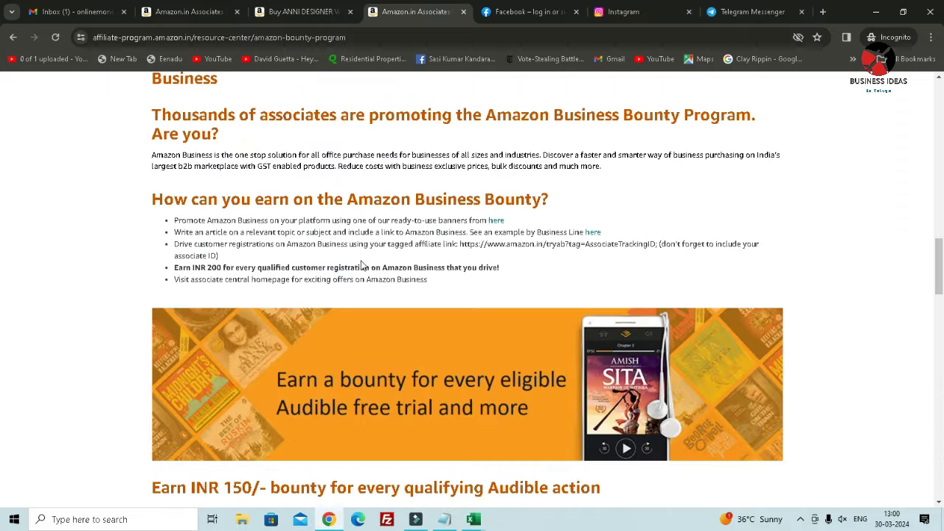
pyautogui.scroll(4, 361, 262)
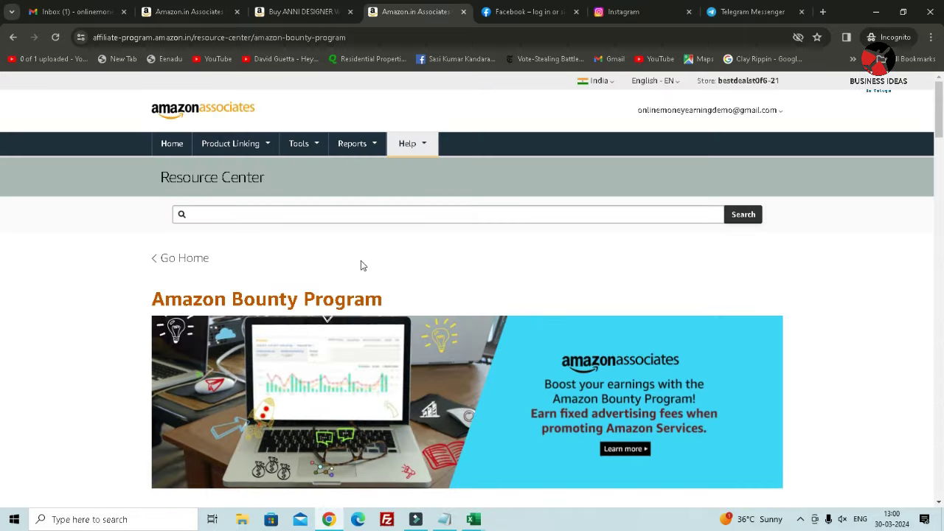
# Open the account settings of the Associates account to view its account, payment and tax options.
pyautogui.click(303, 143)
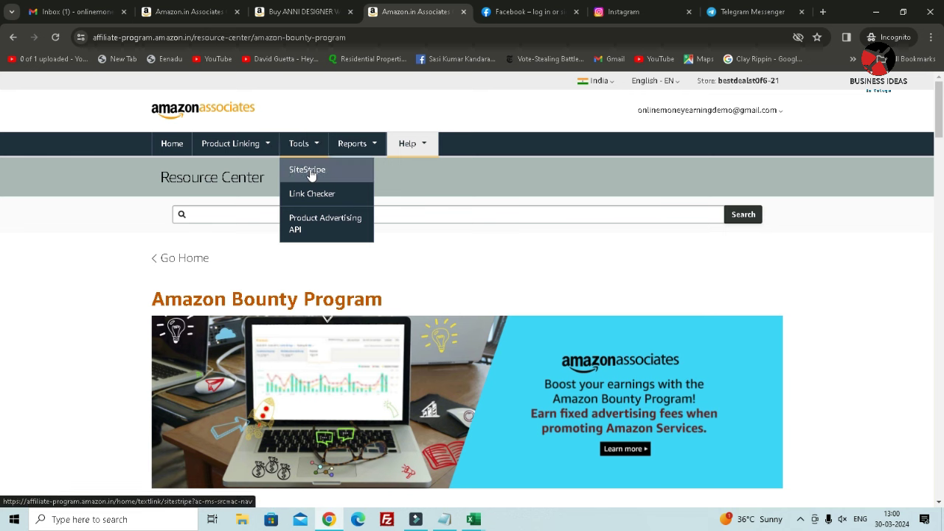
pyautogui.click(701, 112)
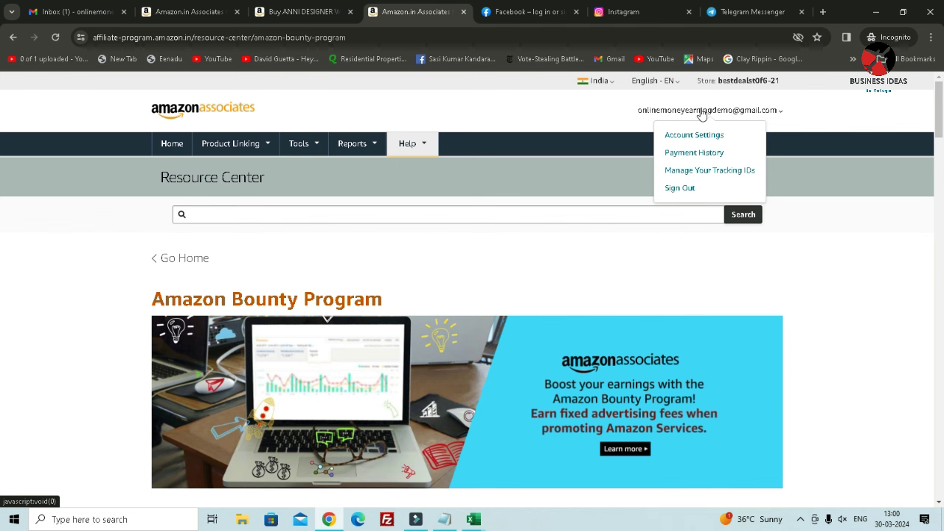
pyautogui.click(692, 136)
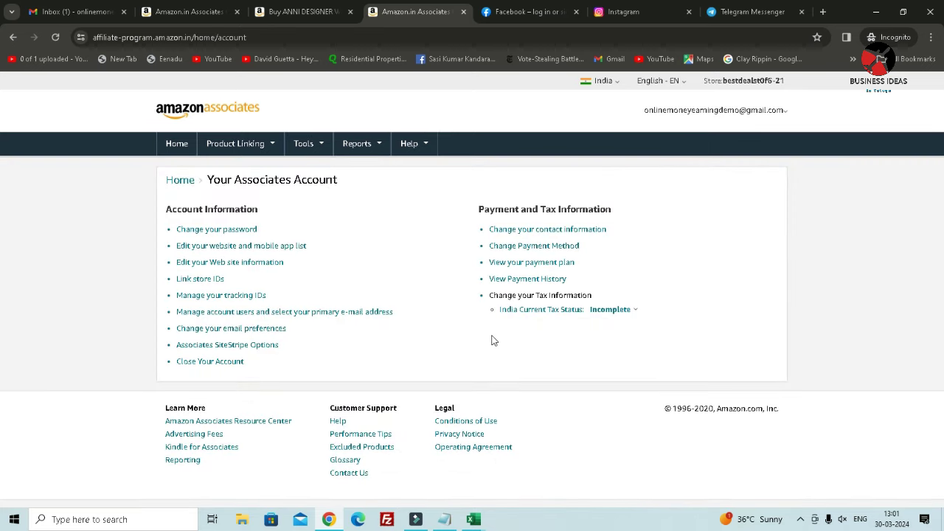
# Open the advertising fee schedule and read the rates for the kitchen appliances and grocery categories in Table 1.
pyautogui.click(201, 436)
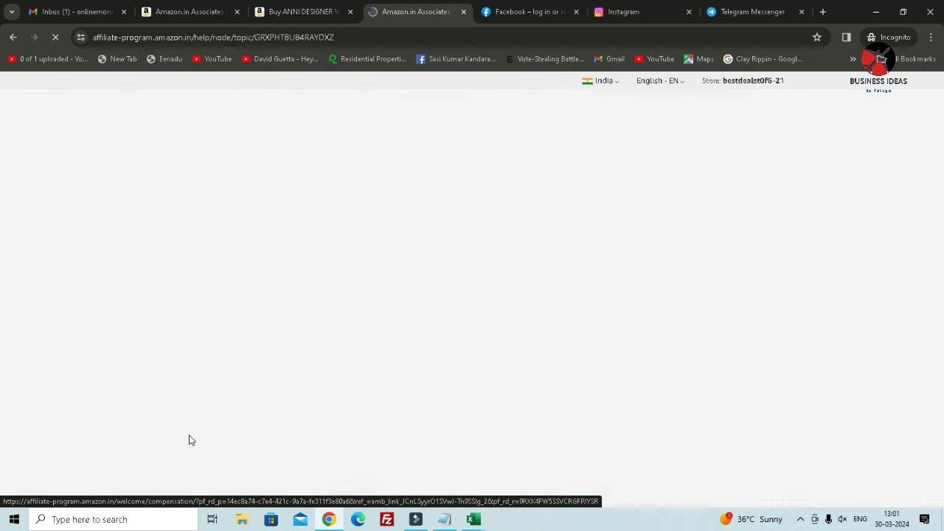
pyautogui.scroll(-3, 421, 375)
pyautogui.scroll(-2, 480, 362)
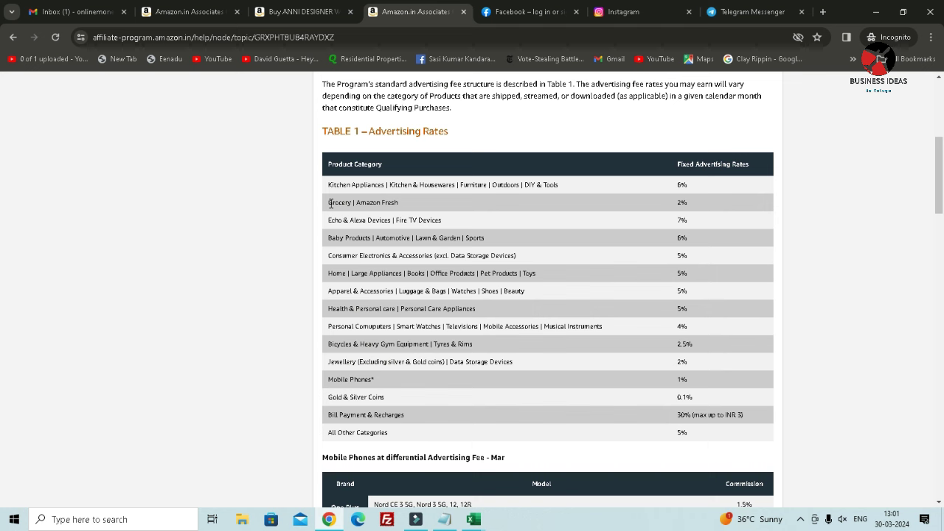
pyautogui.moveTo(329, 184); pyautogui.dragTo(573, 192)
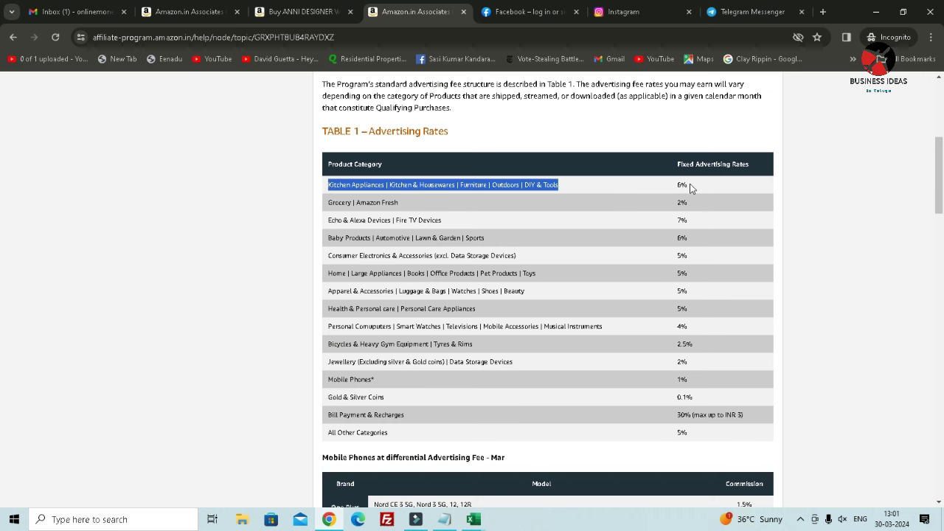
pyautogui.moveTo(690, 183); pyautogui.dragTo(680, 186)
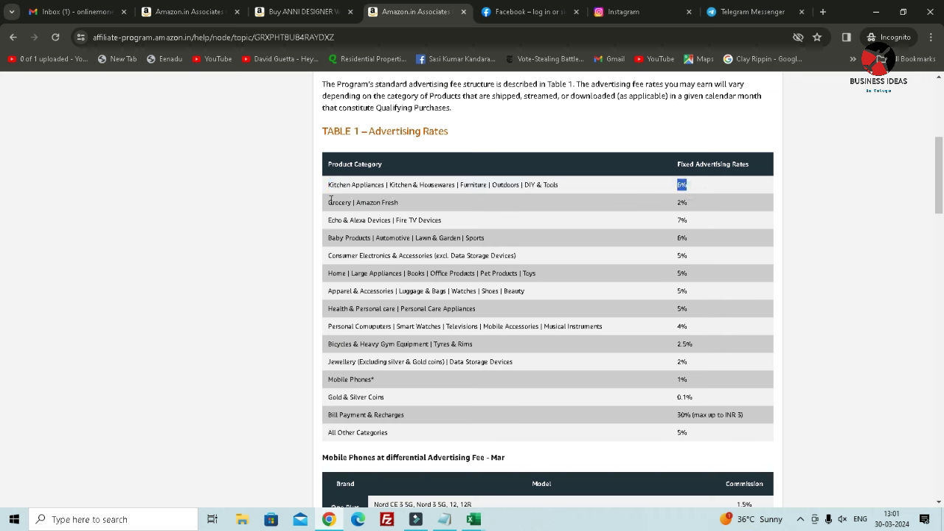
pyautogui.moveTo(329, 203); pyautogui.dragTo(539, 210)
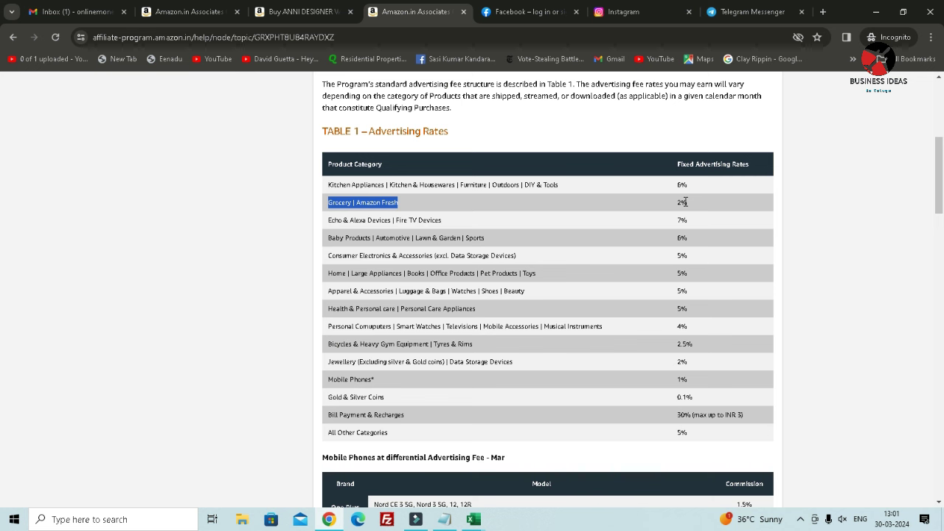
pyautogui.moveTo(685, 201); pyautogui.dragTo(677, 203)
pyautogui.click(443, 229)
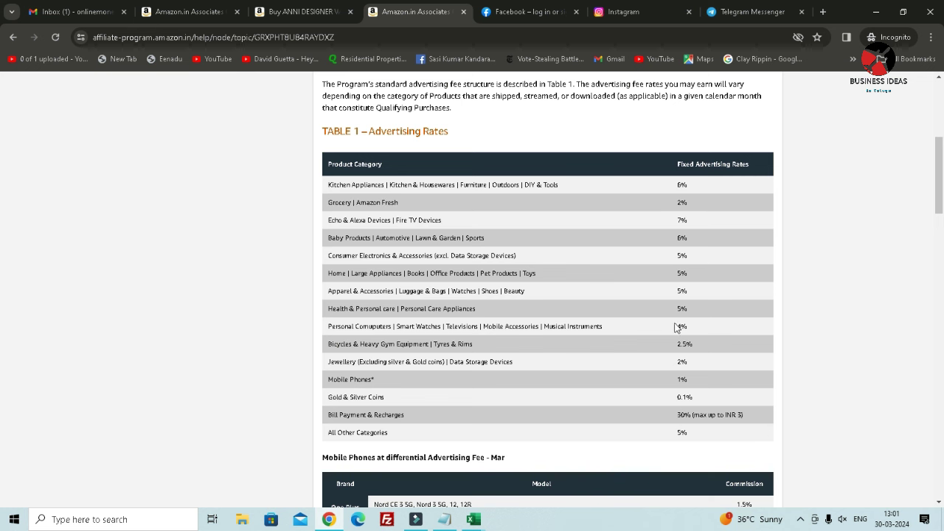
# Read through the mobile phone and electronics fee tables, the excluded products and the bounty events table.
pyautogui.scroll(-4, 701, 430)
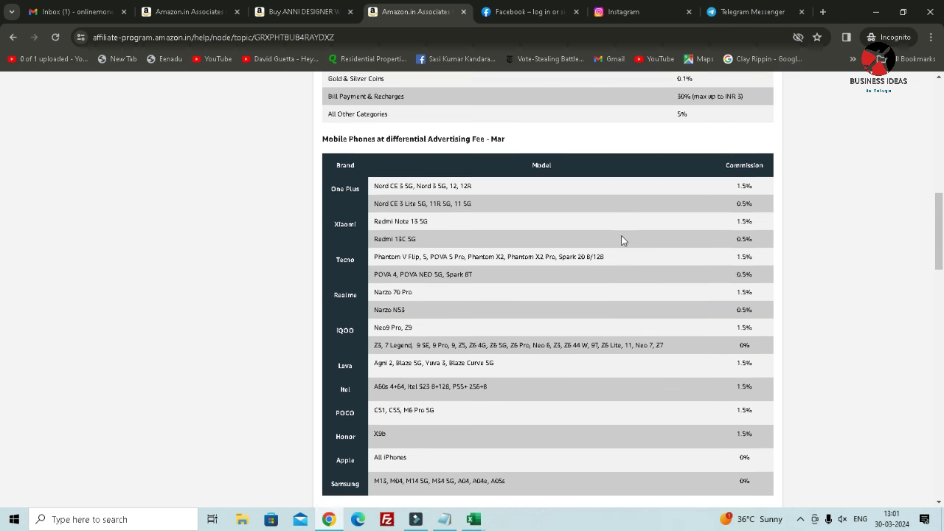
pyautogui.scroll(-4, 442, 253)
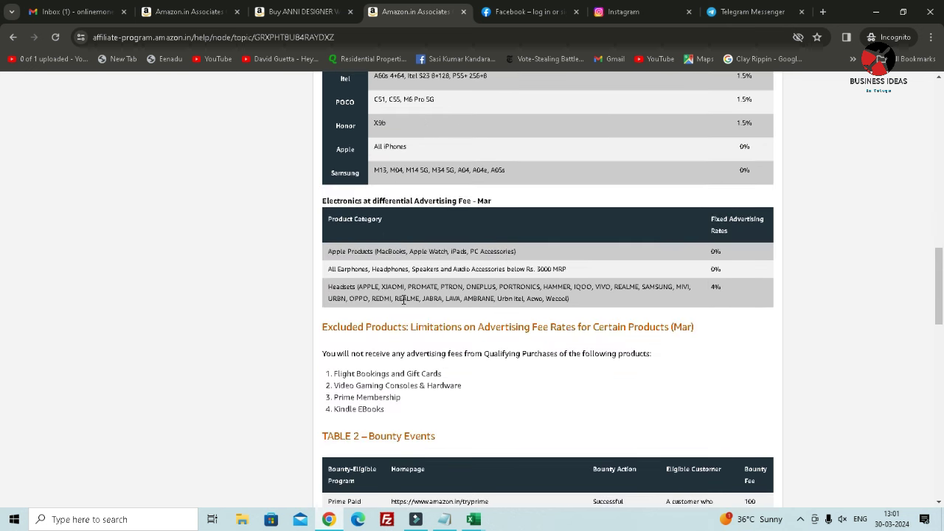
pyautogui.scroll(-4, 404, 300)
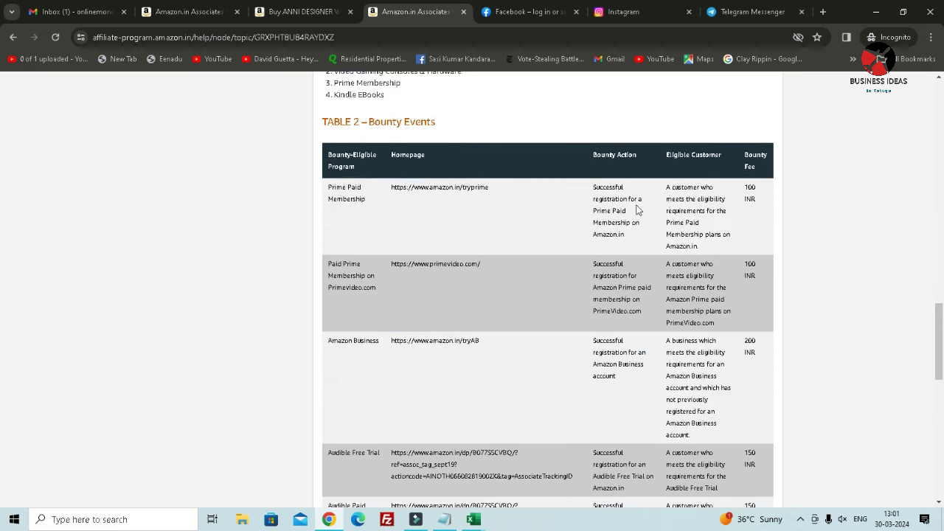
pyautogui.scroll(-4, 461, 228)
pyautogui.scroll(4, 450, 233)
pyautogui.scroll(15, 722, 210)
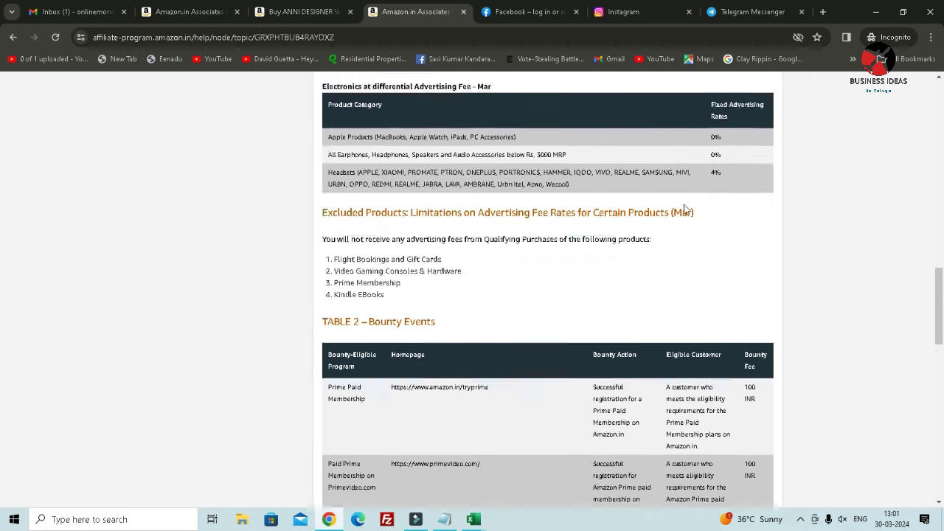
pyautogui.scroll(3, 603, 216)
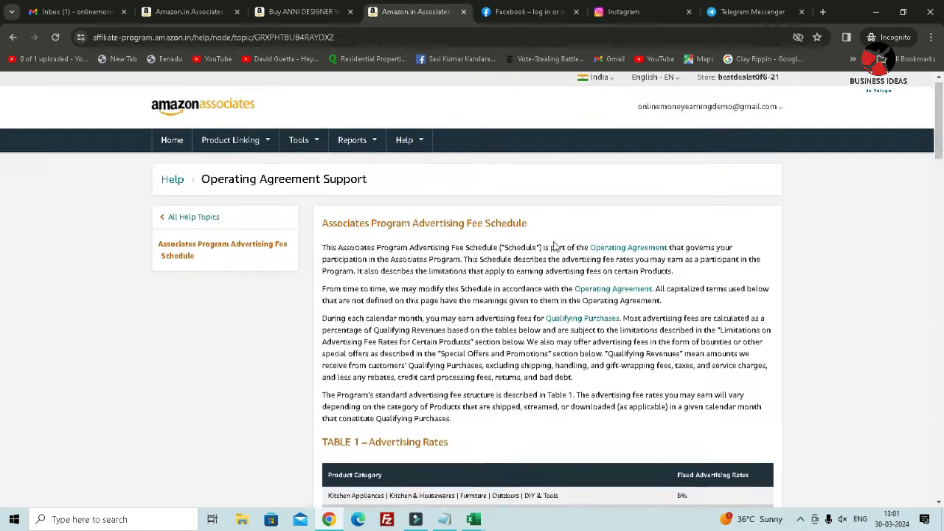
# Return to Table 1 and highlight the Echo & Alexa Devices | Fire TV Devices category.
pyautogui.scroll(-4, 369, 233)
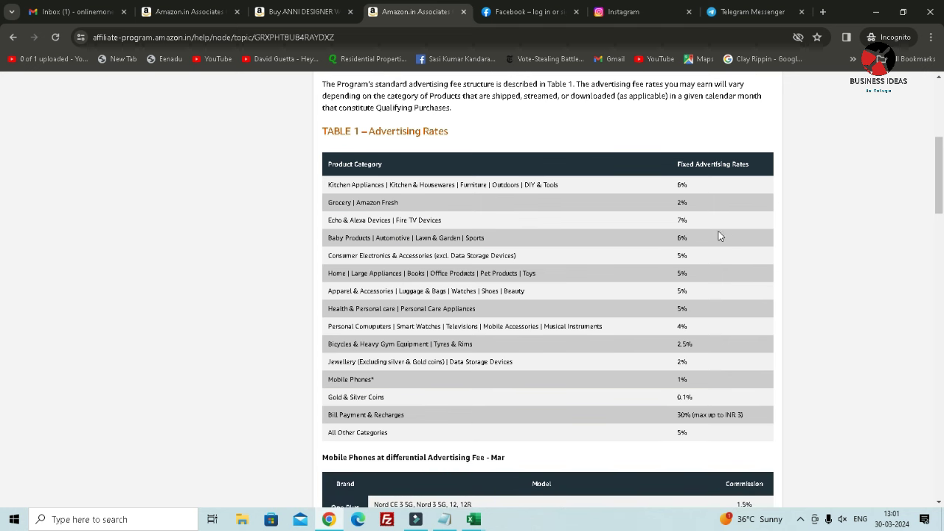
pyautogui.moveTo(331, 219); pyautogui.dragTo(349, 220)
pyautogui.moveTo(454, 221); pyautogui.dragTo(331, 220)
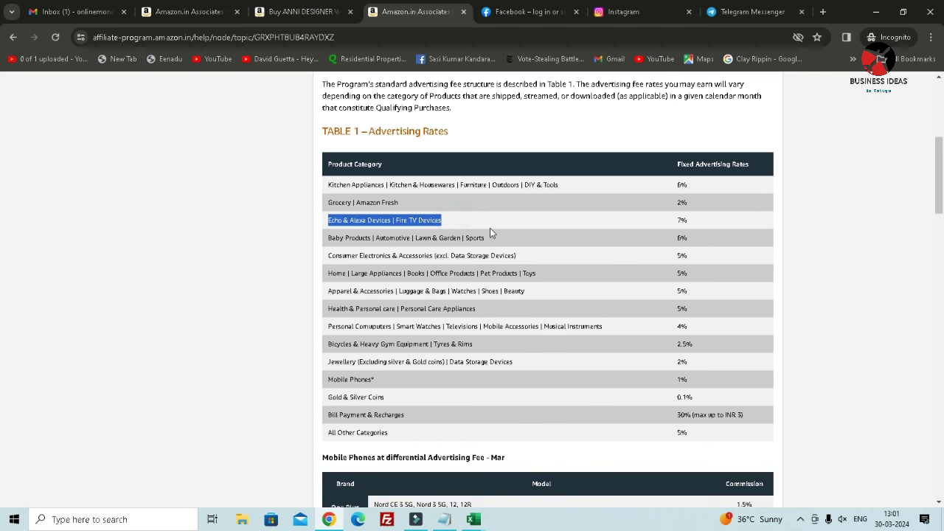
pyautogui.scroll(4, 616, 239)
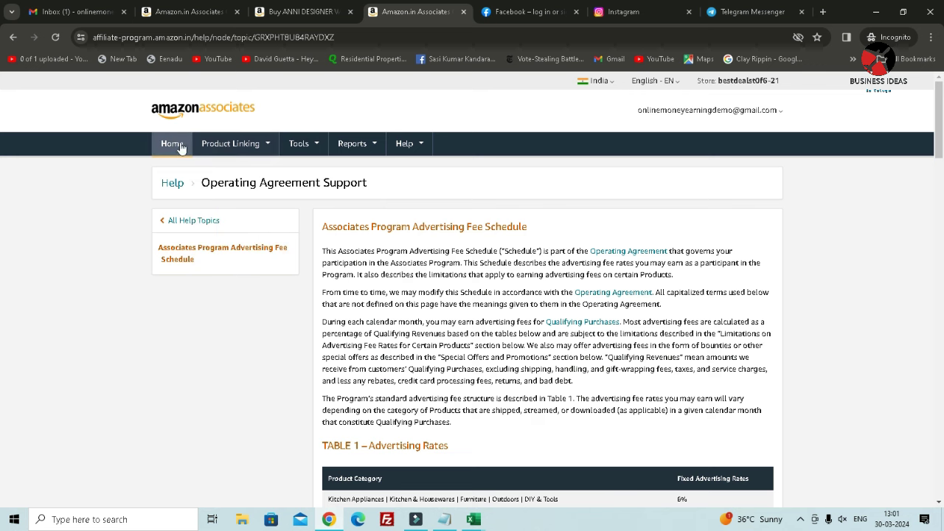
pyautogui.moveTo(295, 147)
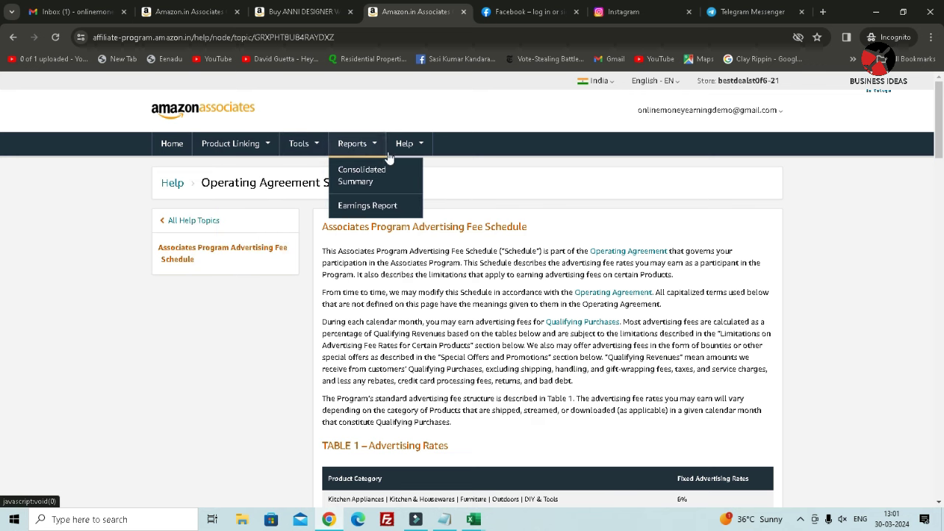
pyautogui.moveTo(407, 145)
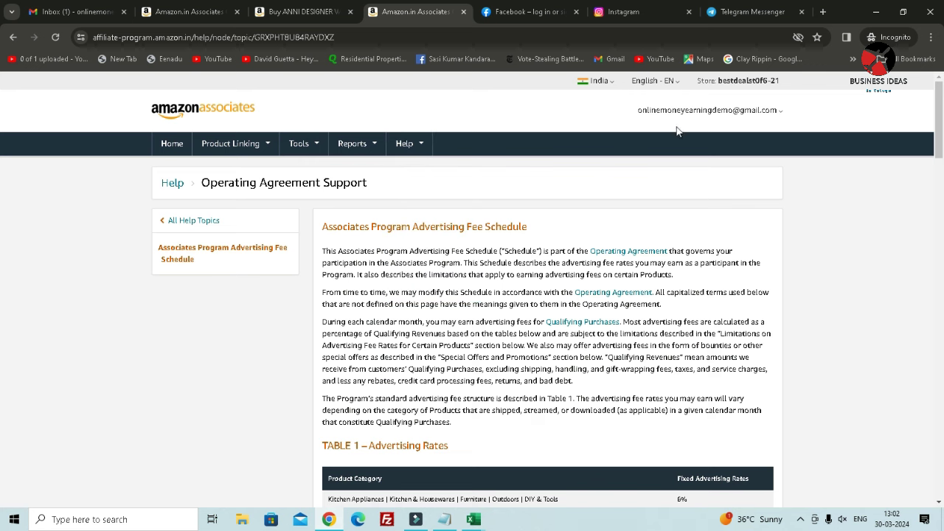
pyautogui.moveTo(680, 118)
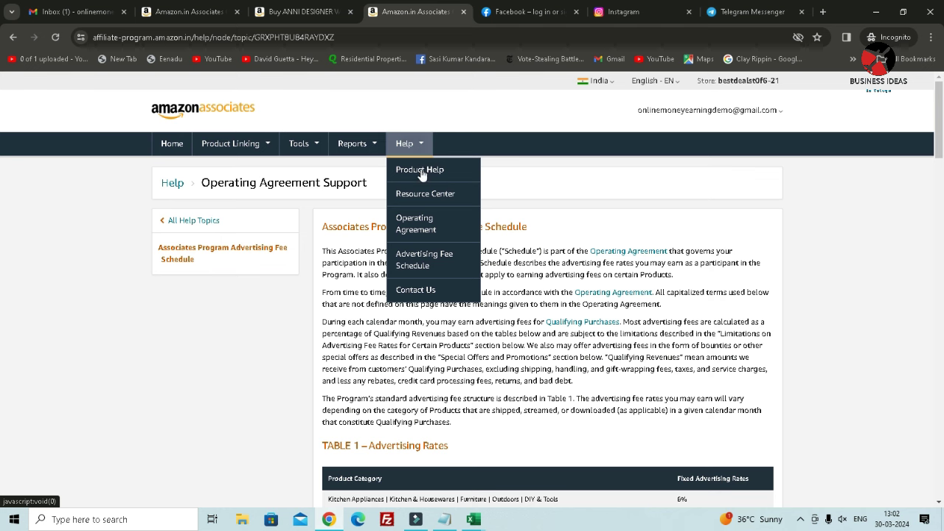
pyautogui.scroll(-6, 523, 327)
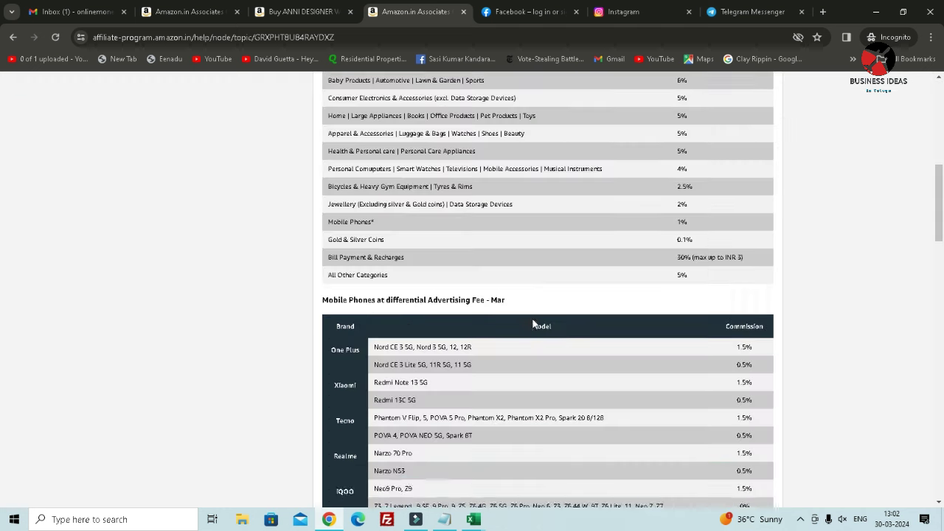
pyautogui.scroll(6, 533, 325)
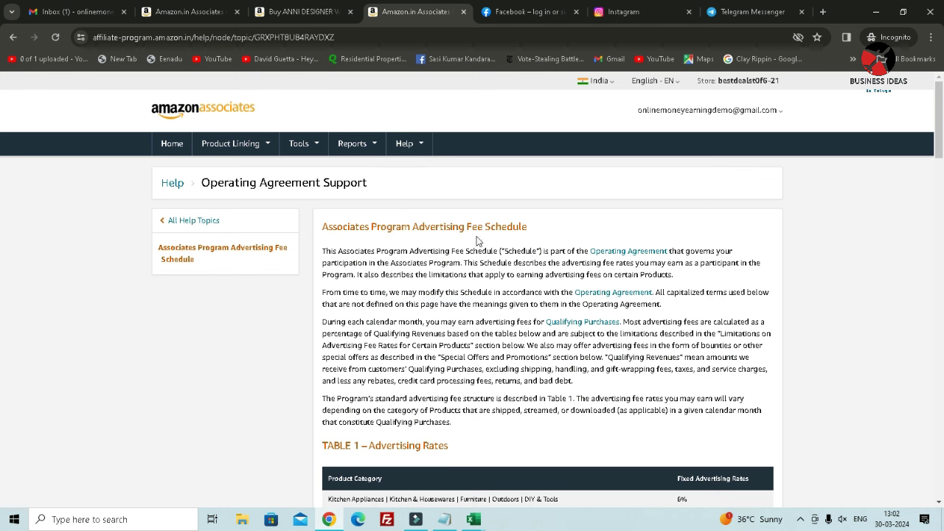
# Switch to the ANNI DESIGNER Women Kurta with Palazzo product page and review its price and offers.
pyautogui.click(310, 14)
pyautogui.scroll(-5, 538, 279)
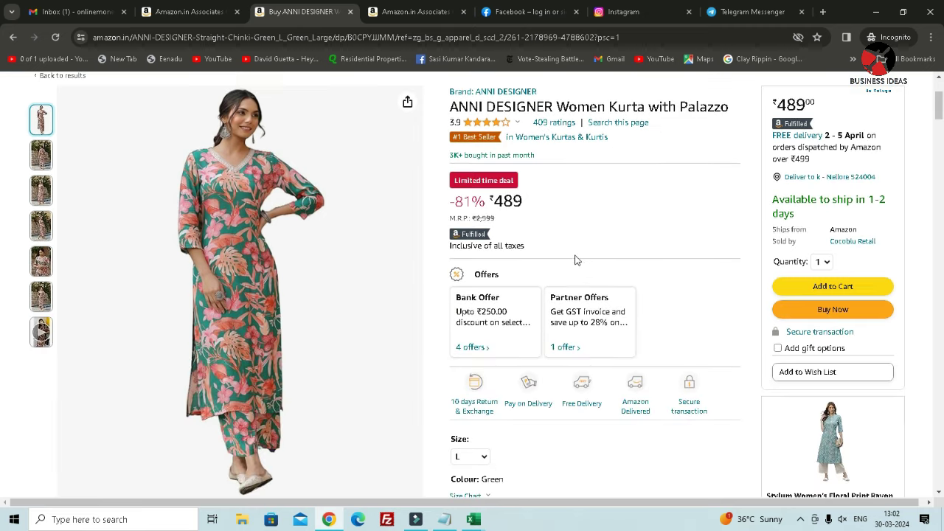
pyautogui.scroll(5, 337, 234)
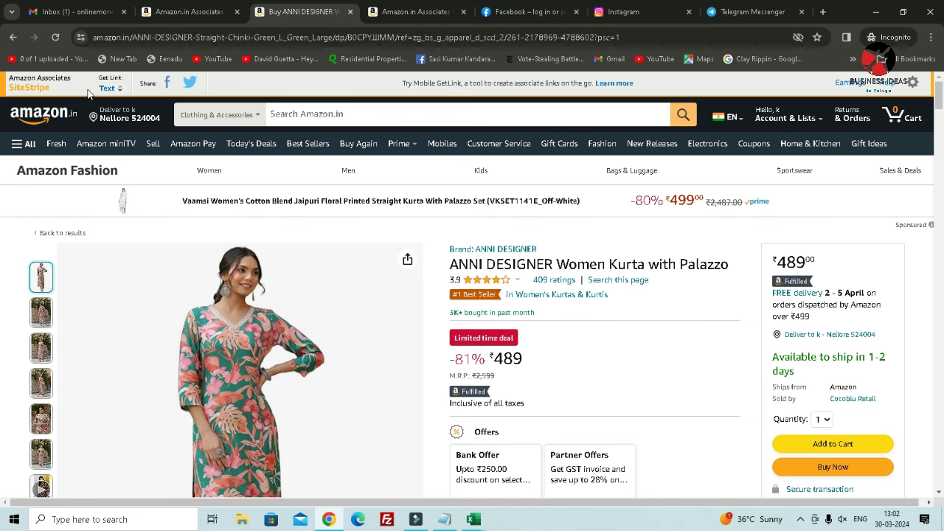
# Switch to Facebook, log in with the account's email or phone number and password, and view the home feed.
pyautogui.click(619, 12)
pyautogui.click(496, 12)
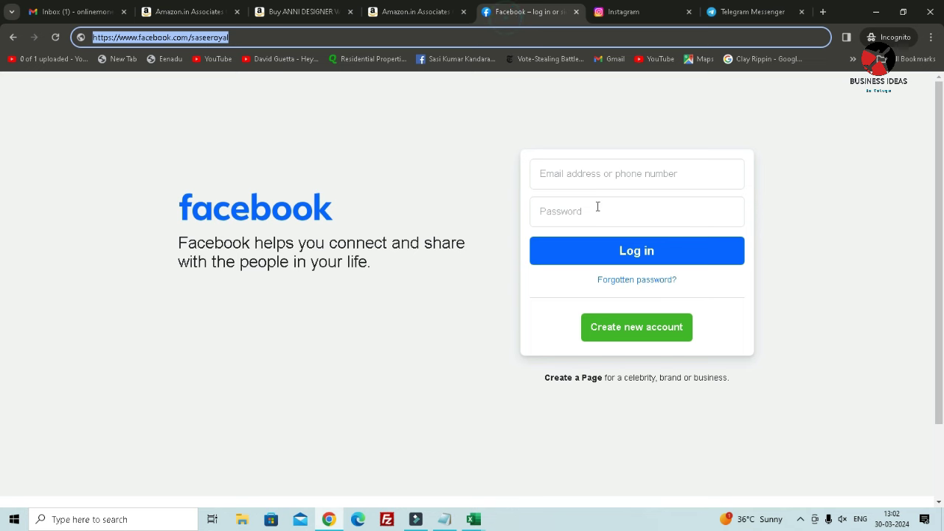
pyautogui.scroll(-2, 620, 162)
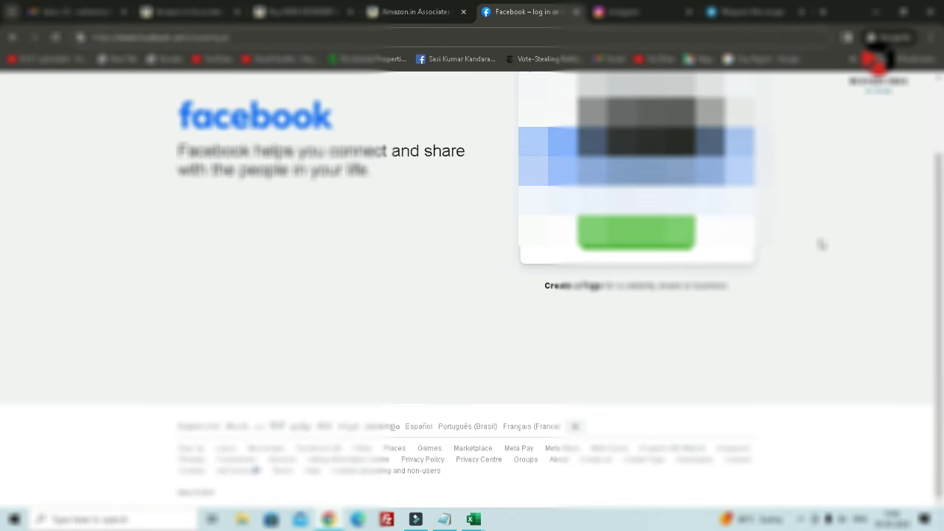
pyautogui.scroll(2, 819, 244)
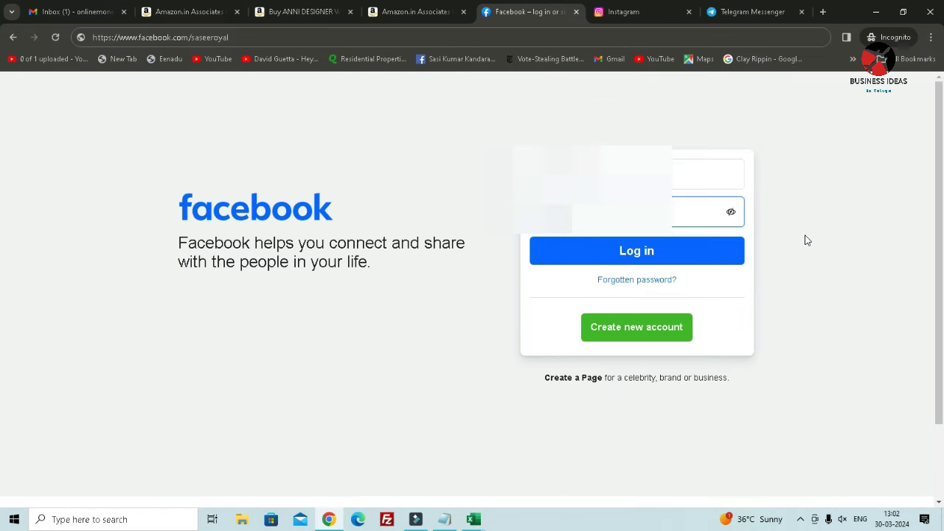
pyautogui.click(624, 250)
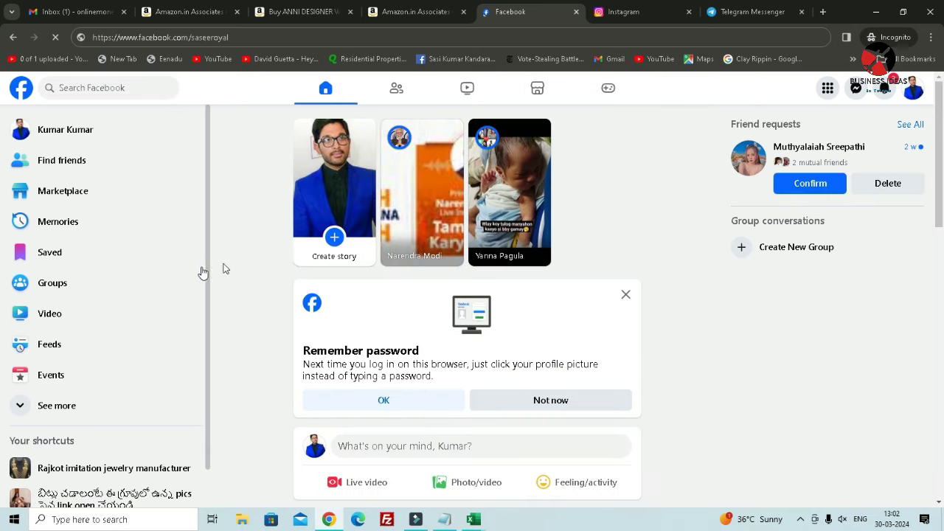
pyautogui.scroll(-4, 414, 289)
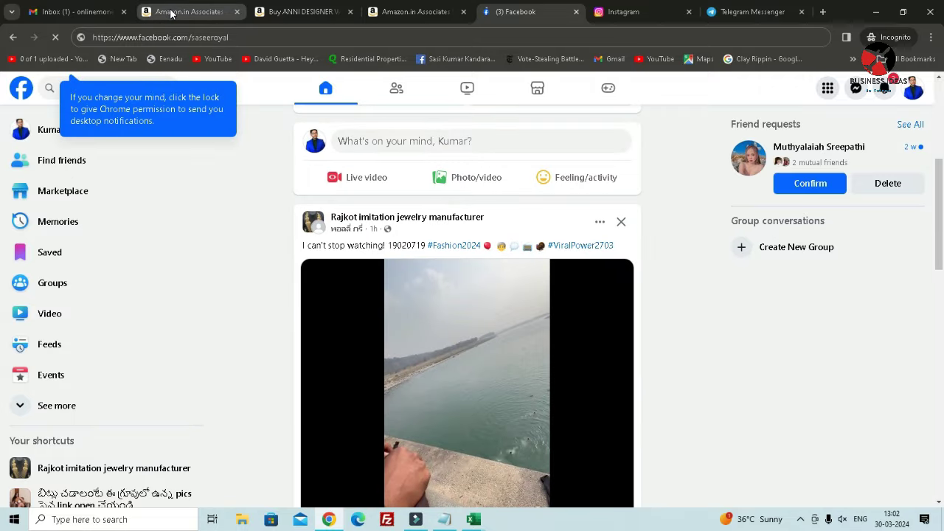
# Get the short text affiliate link for the ANNI DESIGNER kurta with SiteStripe and copy it.
pyautogui.click(171, 13)
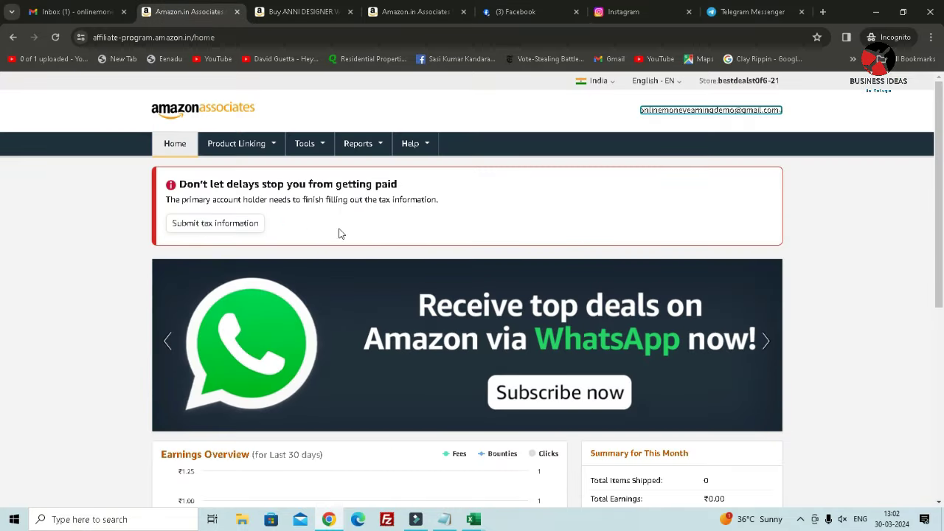
pyautogui.click(315, 13)
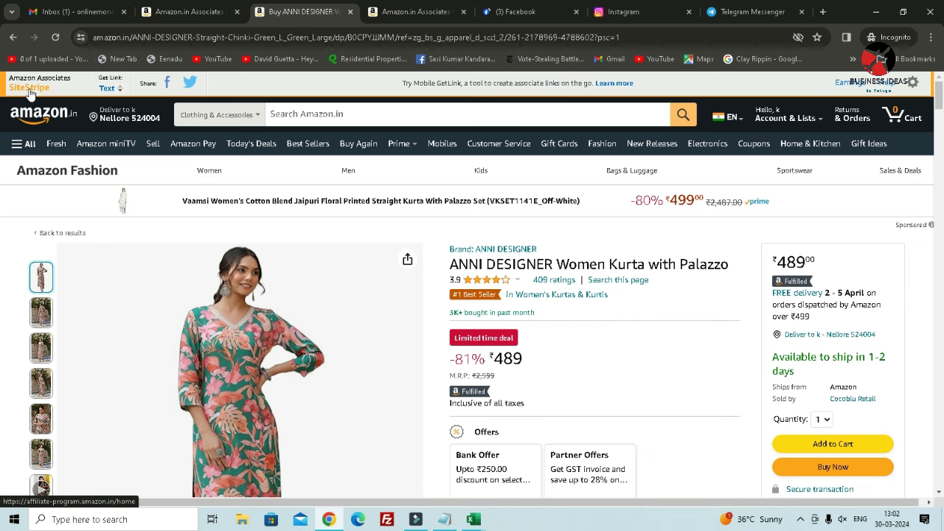
pyautogui.click(119, 90)
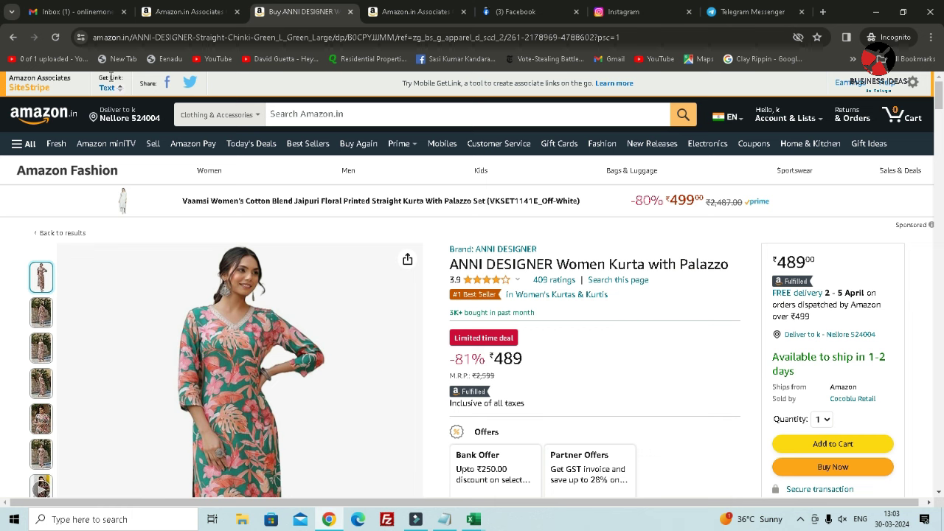
pyautogui.click(107, 90)
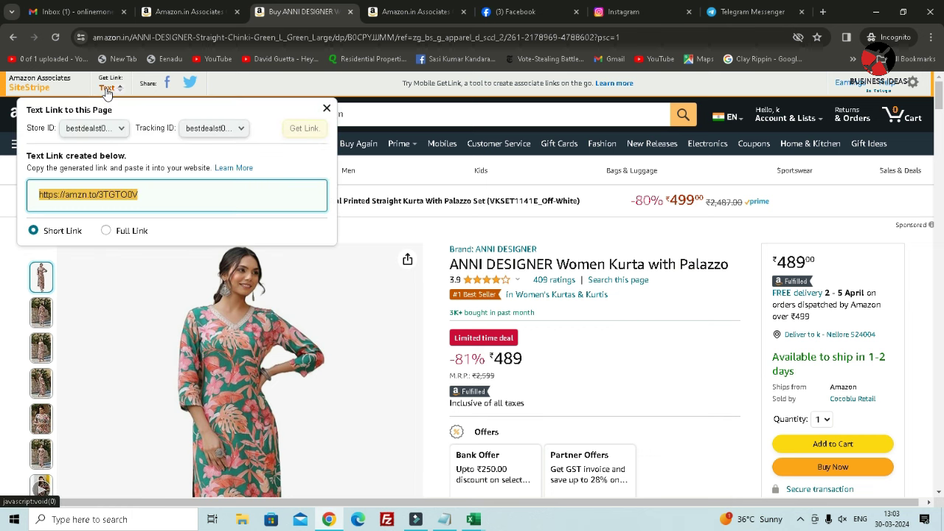
pyautogui.click(131, 194)
pyautogui.moveTo(133, 194); pyautogui.dragTo(37, 193)
pyautogui.rightClick(65, 194)
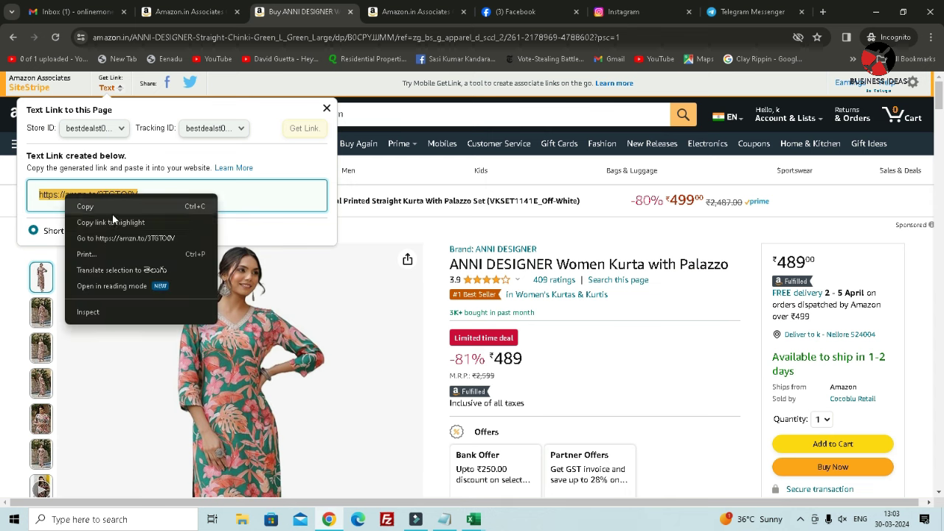
pyautogui.click(97, 207)
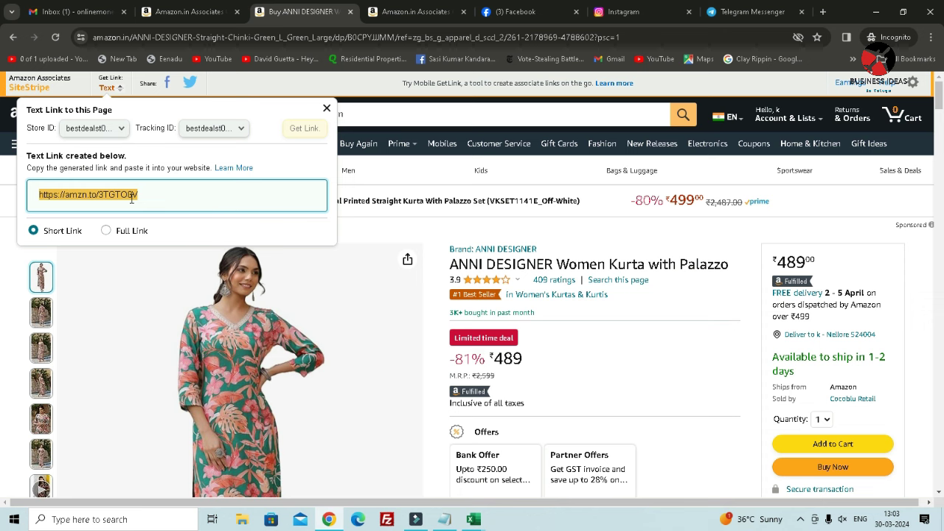
# Load the copied affiliate link in a new browser tab and check the kurta's product page.
pyautogui.hotkey('ctrl', 't')
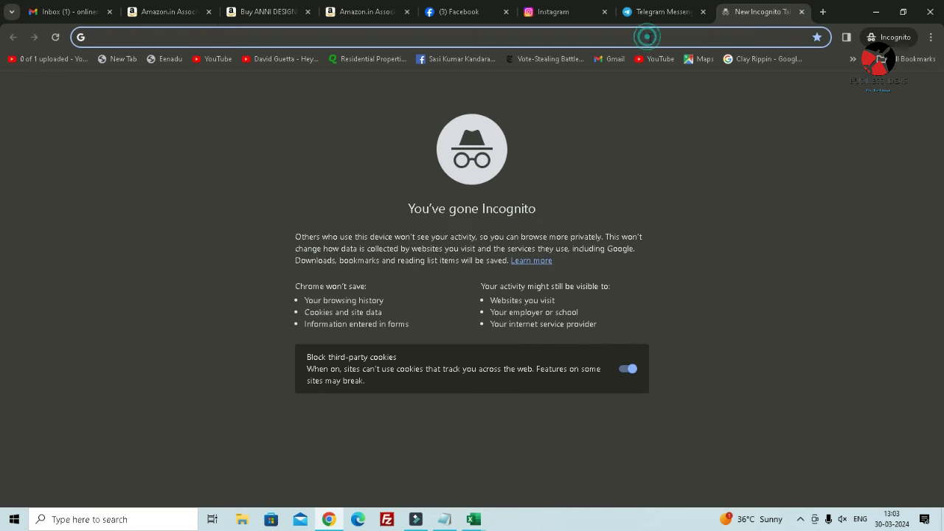
pyautogui.hotkey('ctrl', 'v')
pyautogui.press('Return')
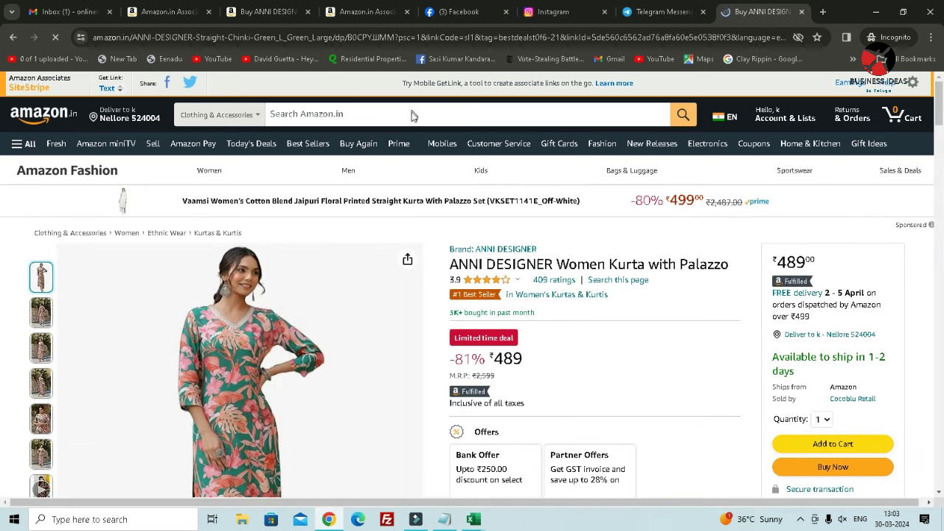
pyautogui.scroll(-3, 864, 435)
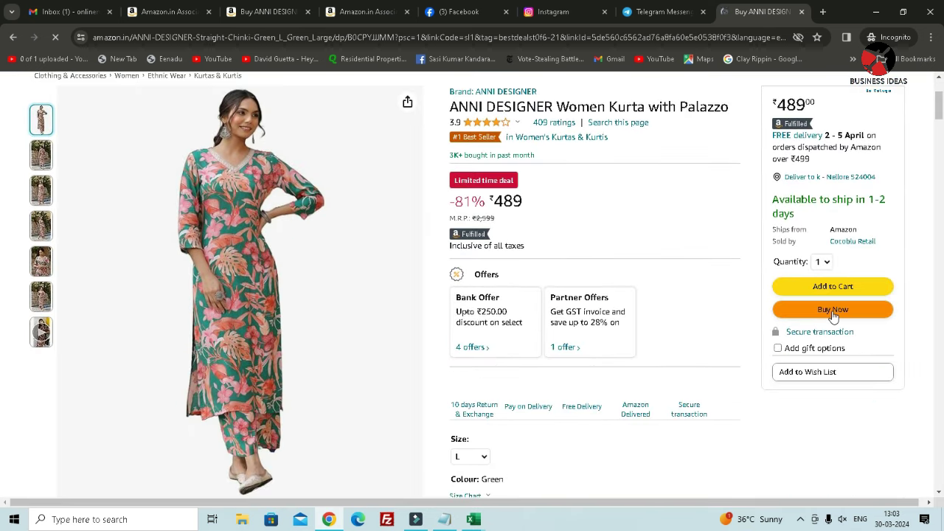
# Examine the ANNI DESIGNER kurta's product photos, price, offers and product details on the page loaded from the affiliate link.
pyautogui.moveTo(30, 162)
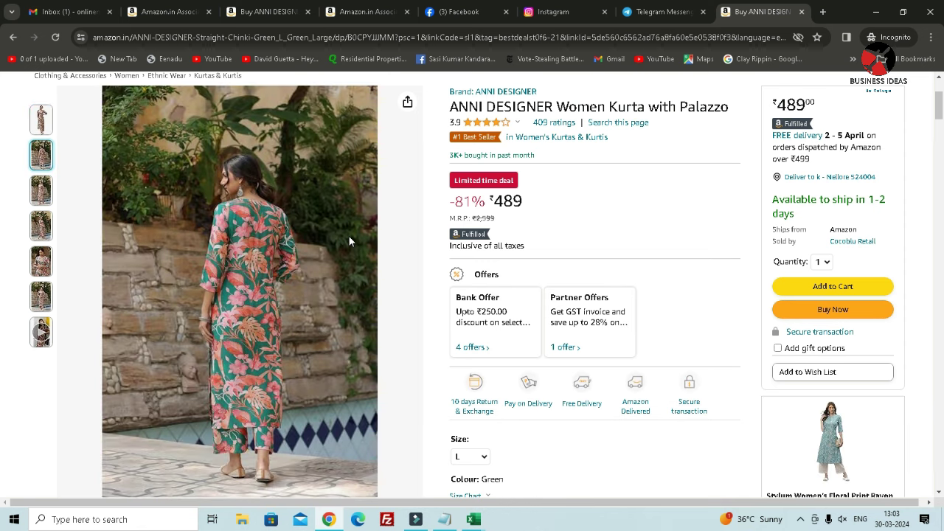
pyautogui.scroll(-4, 460, 248)
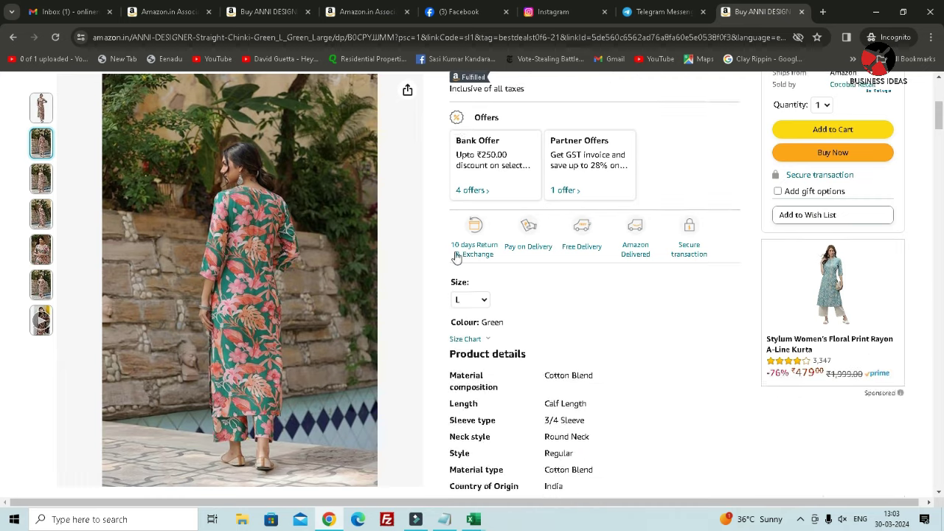
pyautogui.moveTo(41, 225)
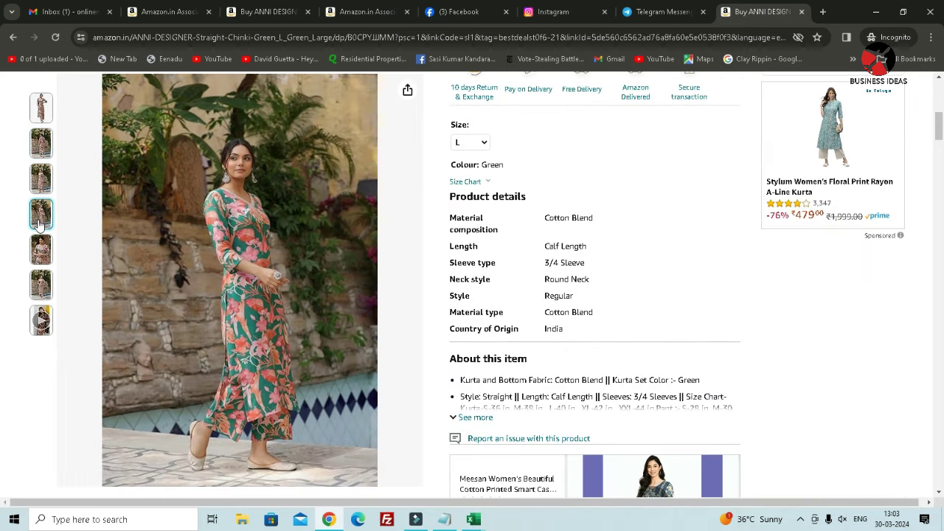
pyautogui.moveTo(41, 248)
pyautogui.scroll(-3, 123, 258)
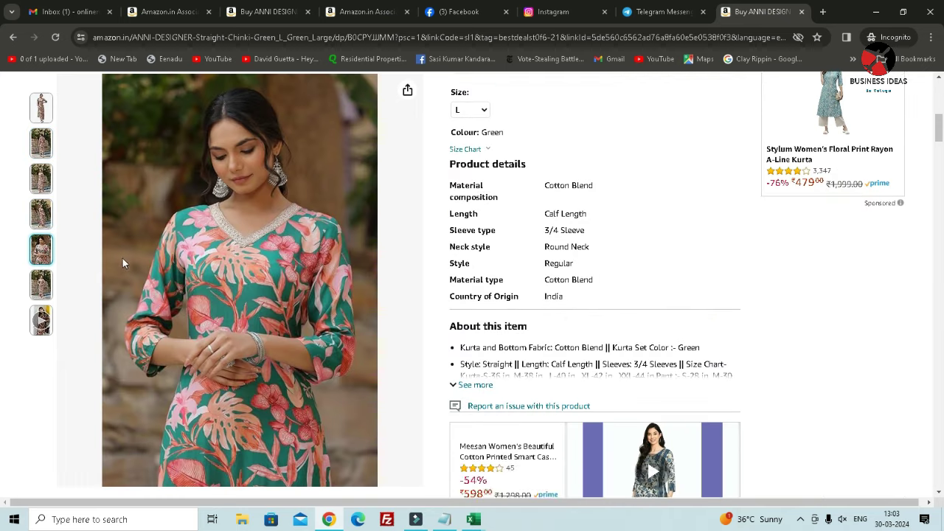
pyautogui.scroll(-1, 334, 274)
pyautogui.scroll(2, 110, 264)
pyautogui.moveTo(46, 288)
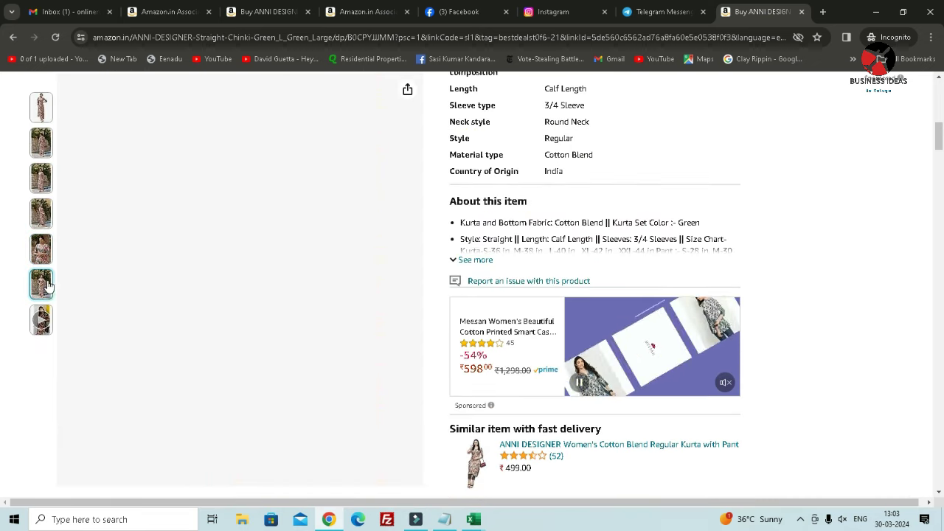
pyautogui.scroll(6, 222, 281)
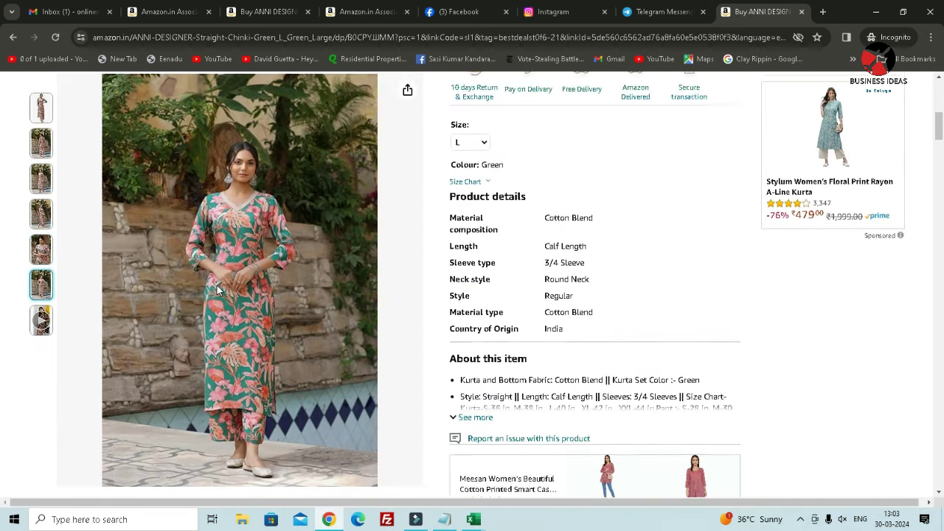
pyautogui.scroll(1, 225, 288)
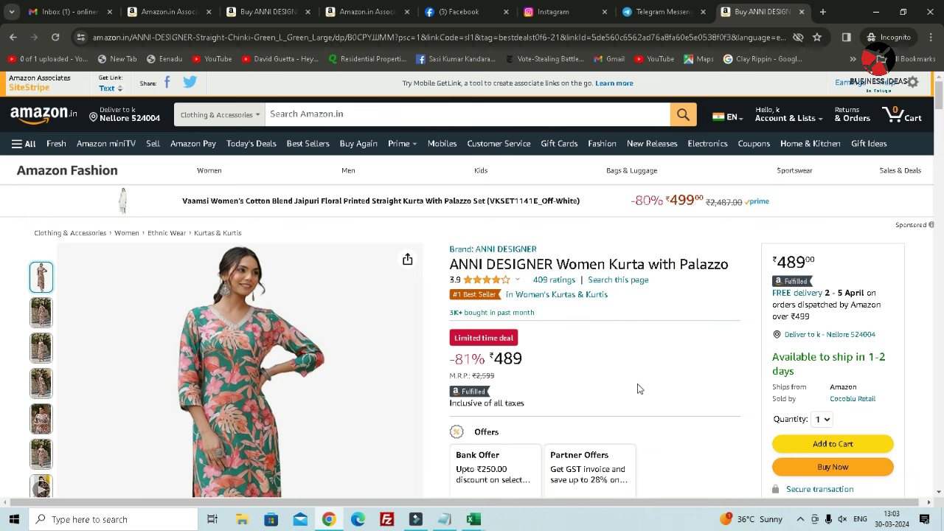
pyautogui.scroll(-2, 624, 353)
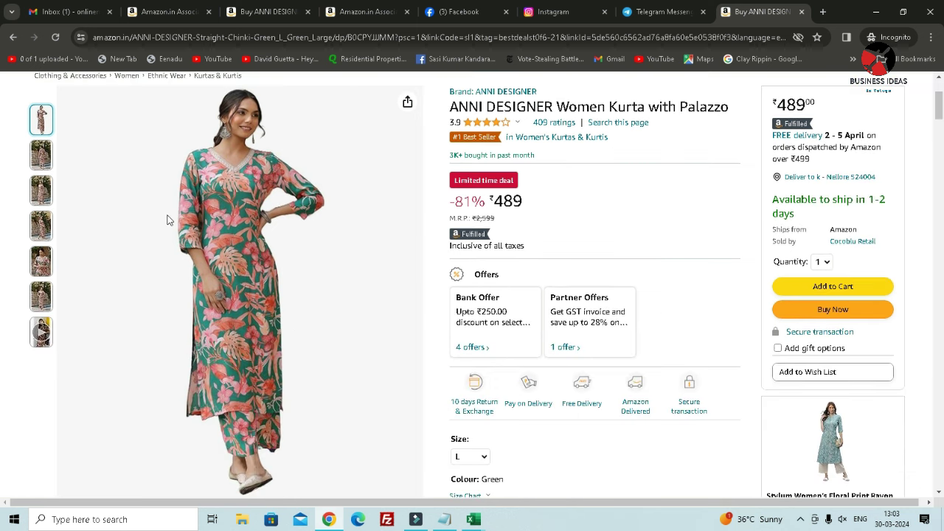
pyautogui.scroll(2, 229, 282)
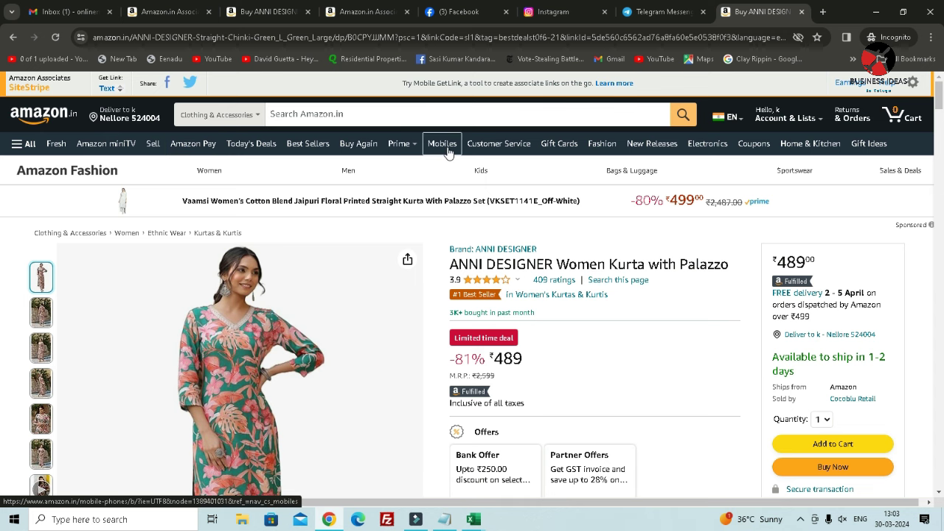
# Browse the Mobiles category and view the POCO C55 product page from the bestselling affordable smartphones.
pyautogui.click(445, 144)
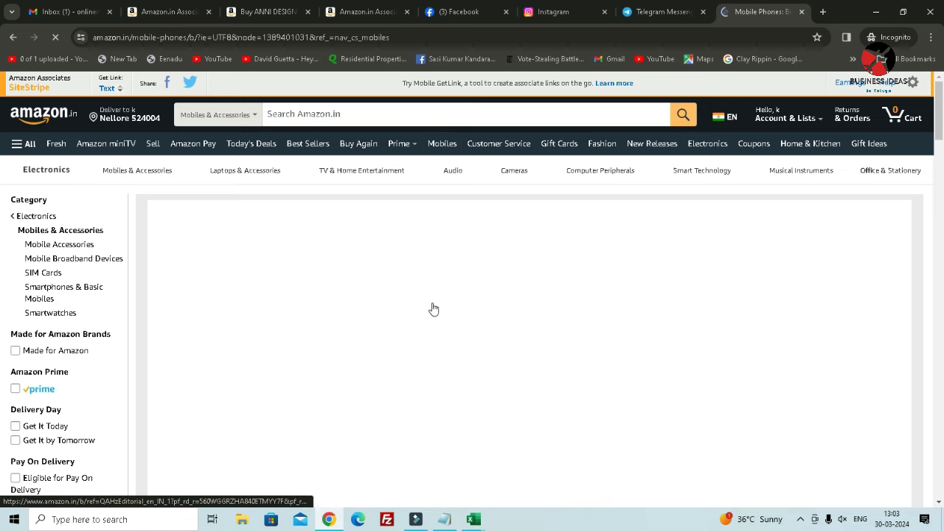
pyautogui.scroll(-10, 642, 313)
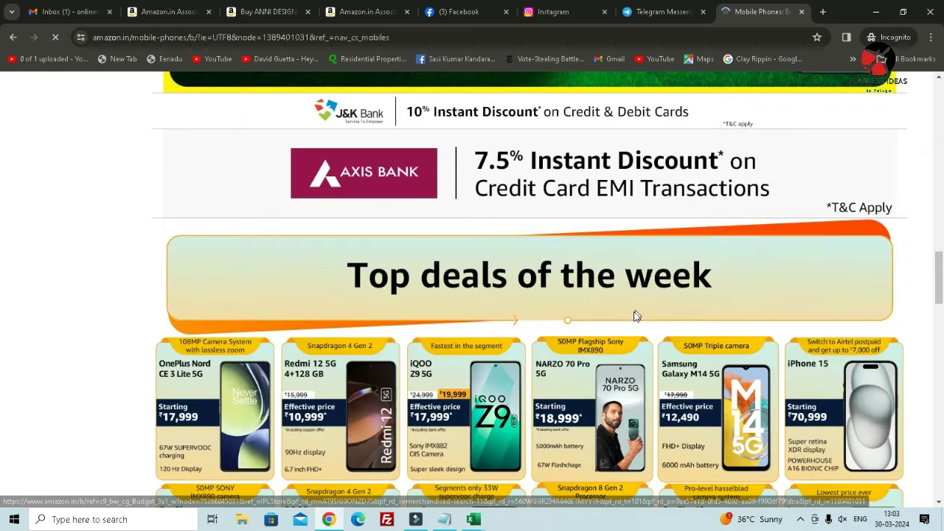
pyautogui.scroll(-10, 634, 316)
pyautogui.scroll(4, 445, 314)
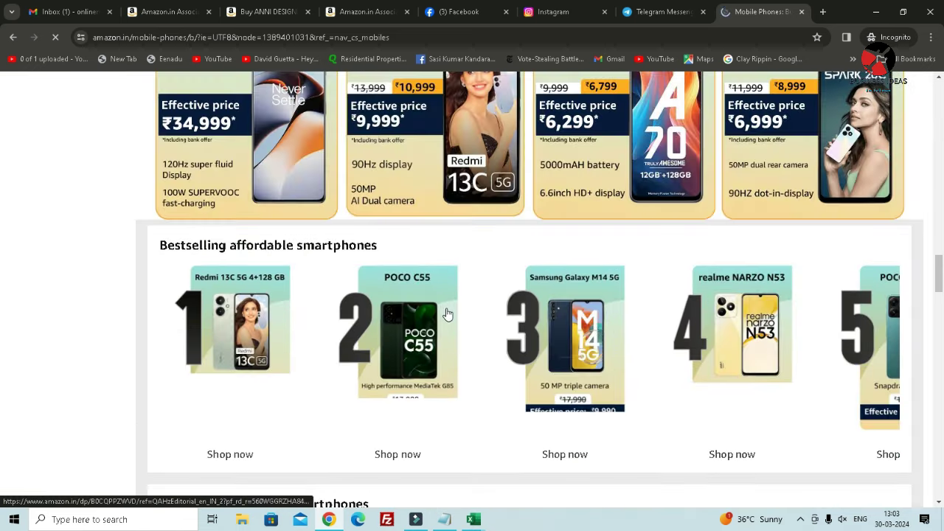
pyautogui.click(404, 315)
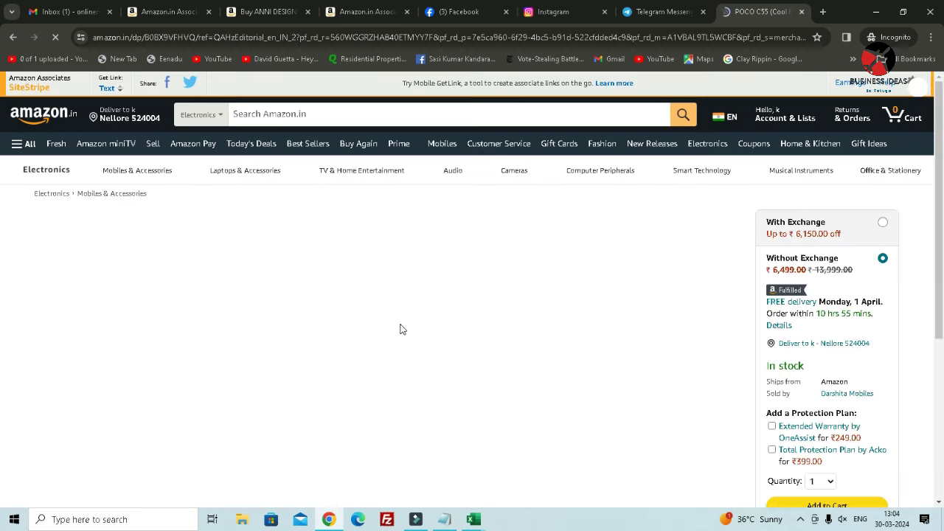
pyautogui.scroll(-4, 762, 328)
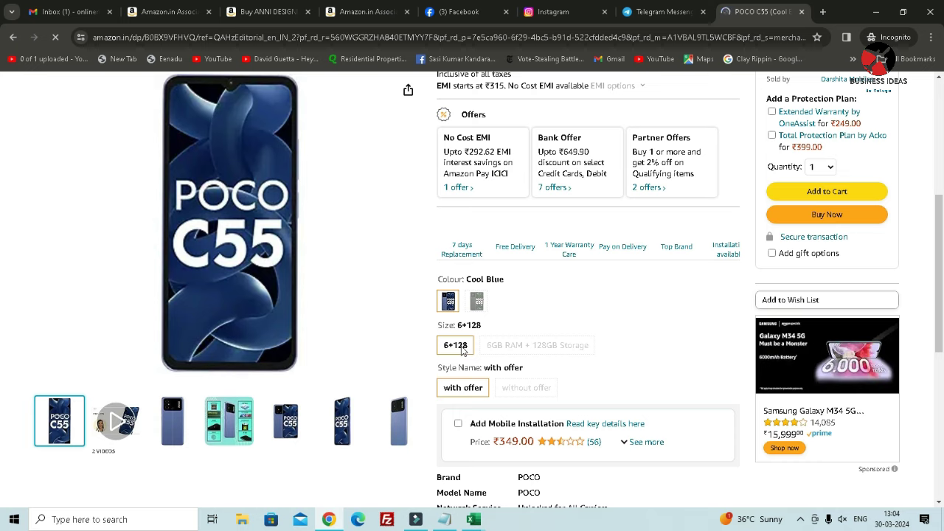
pyautogui.scroll(4, 437, 366)
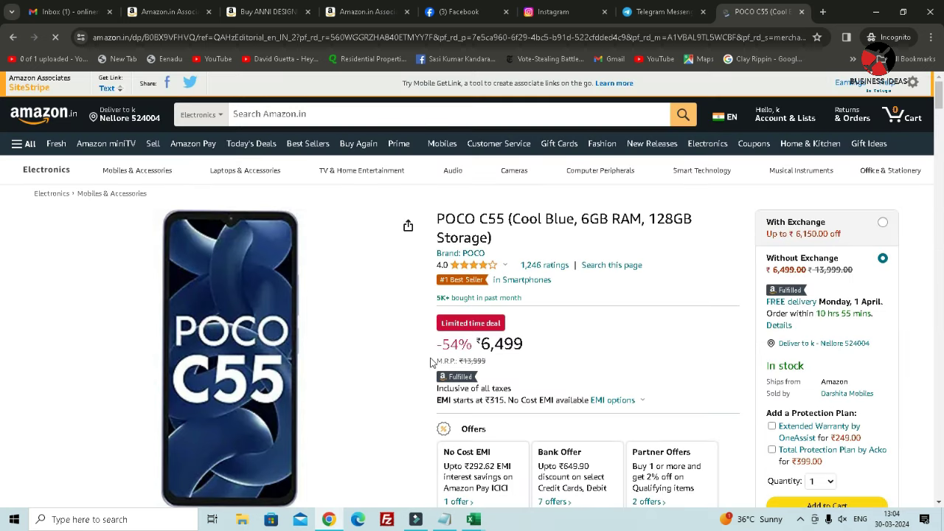
# Return to the ANNI DESIGNER kurta page, copy its generated short affiliate link and close the text link popup.
pyautogui.click(370, 18)
pyautogui.click(269, 12)
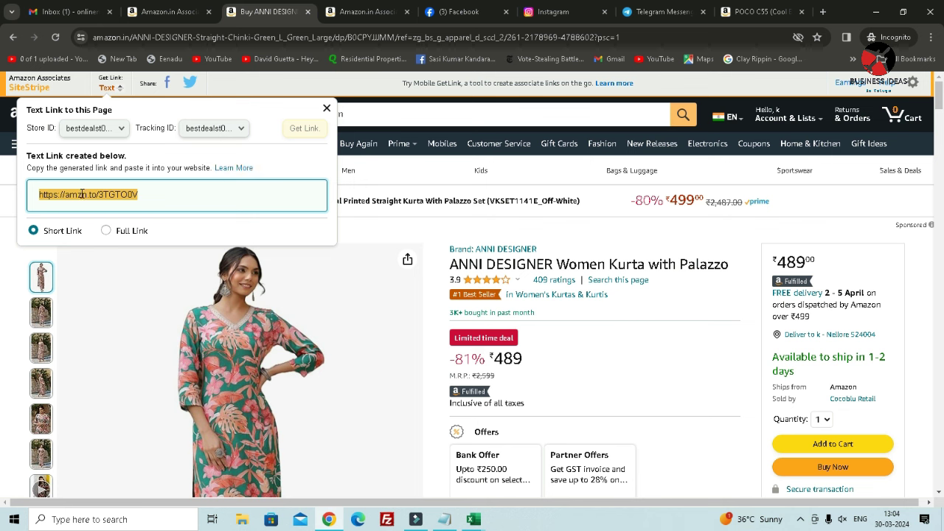
pyautogui.rightClick(87, 197)
pyautogui.click(124, 208)
pyautogui.click(326, 110)
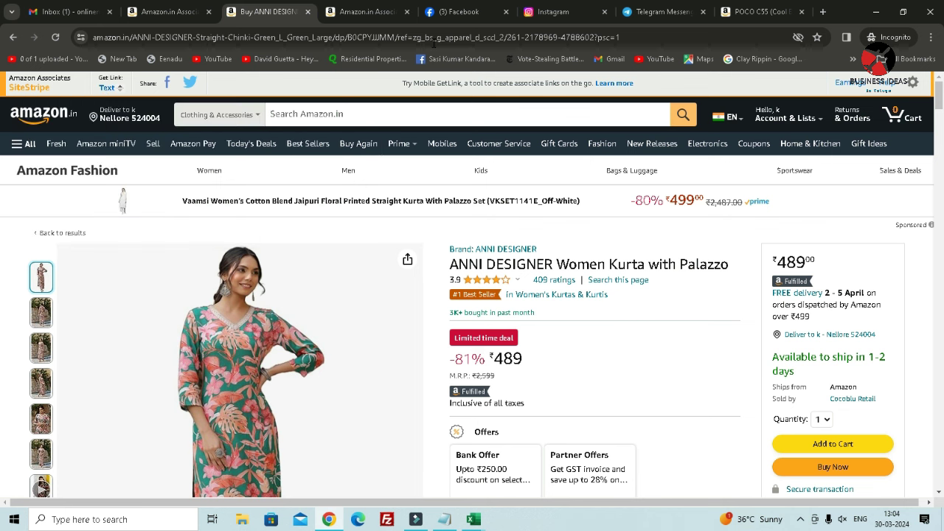
# Switch to Facebook, start a new post containing the copied kurta affiliate link and check its link preview.
pyautogui.click(475, 10)
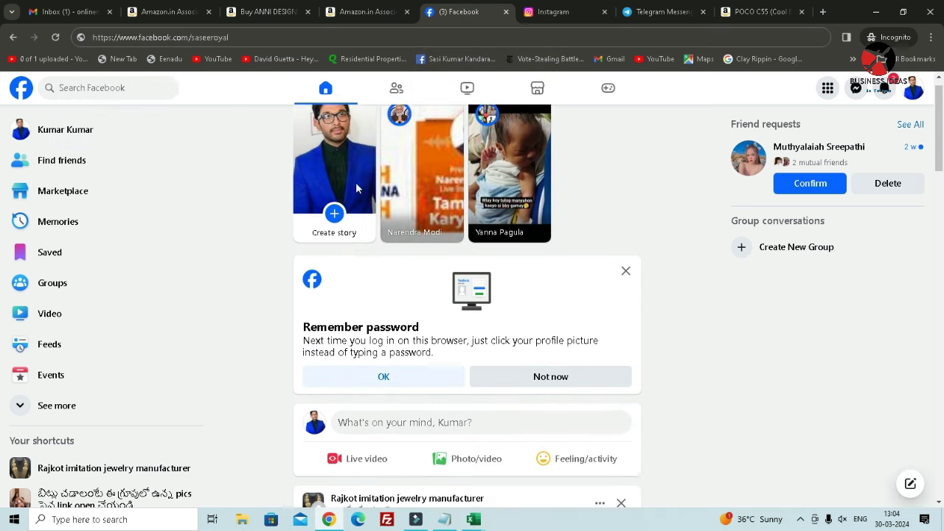
pyautogui.scroll(-4, 531, 303)
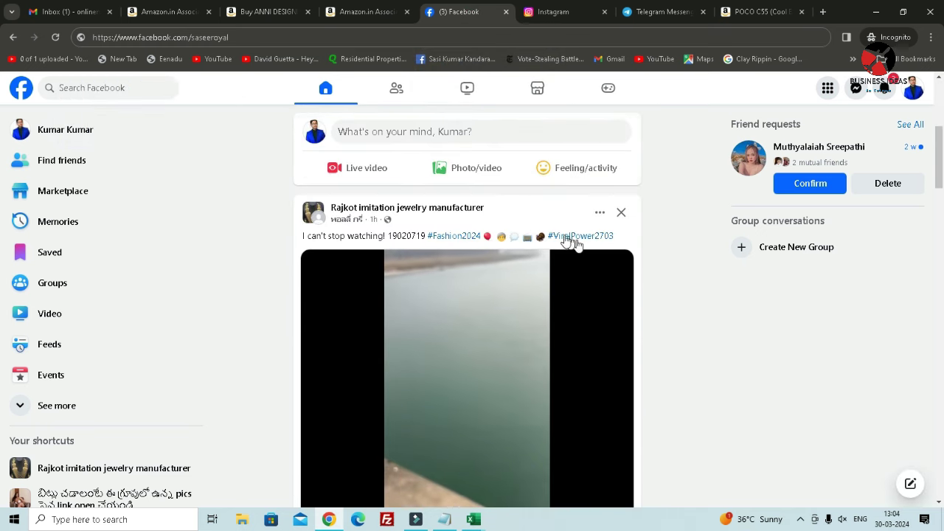
pyautogui.scroll(2, 443, 273)
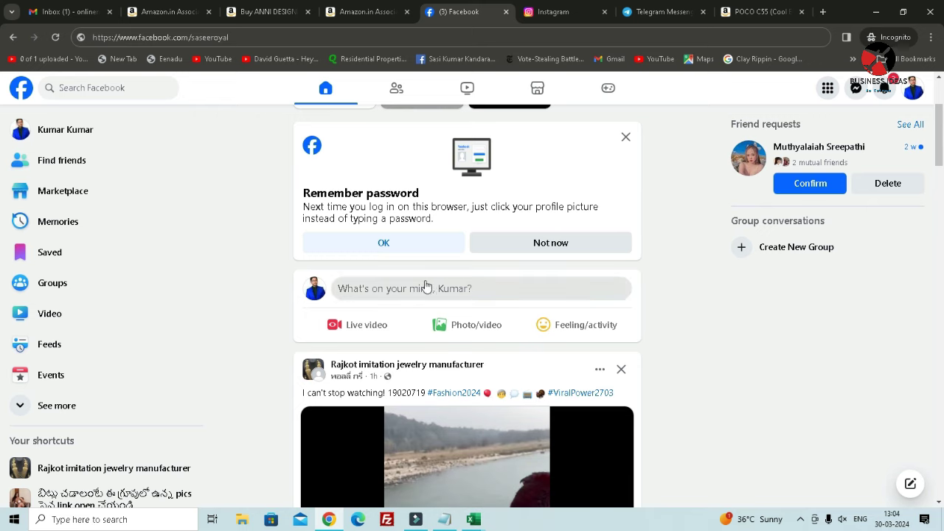
pyautogui.click(412, 292)
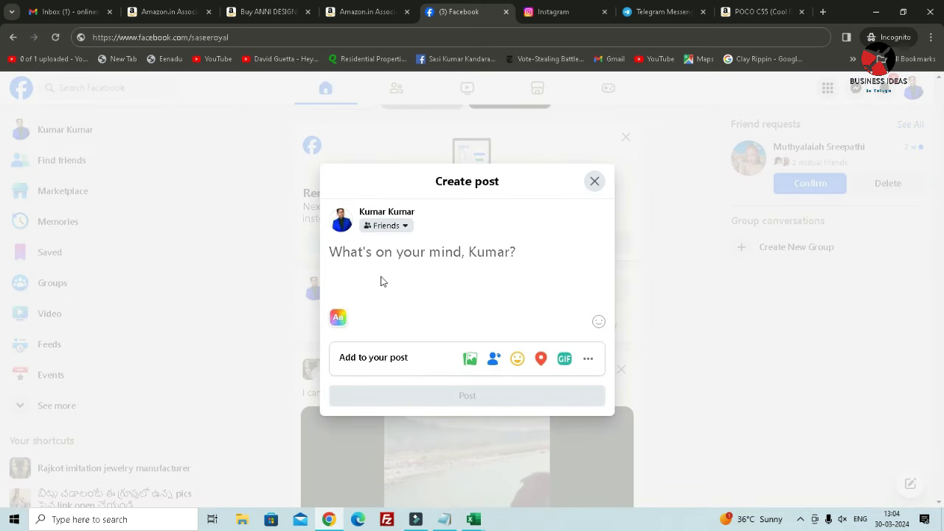
pyautogui.hotkey('ctrl', 'v')
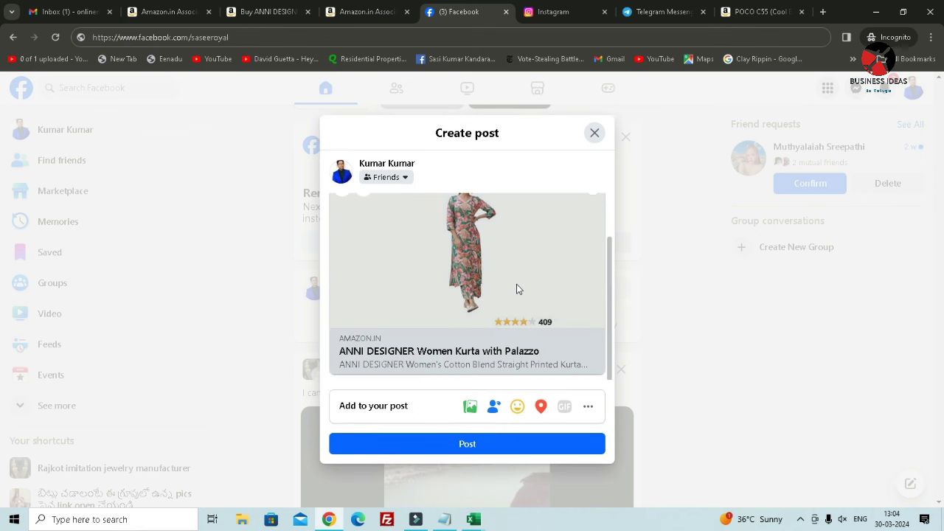
pyautogui.scroll(2, 466, 334)
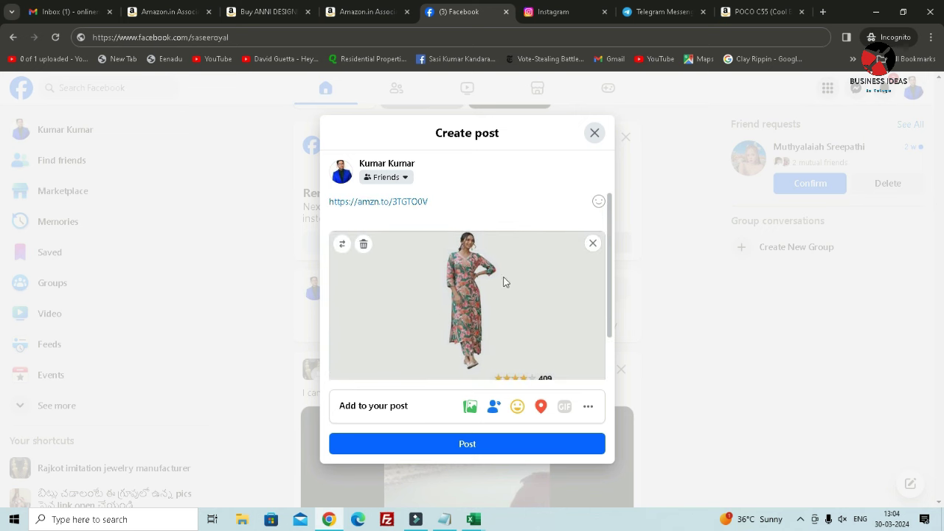
pyautogui.scroll(-2, 509, 325)
pyautogui.scroll(2, 489, 306)
# Add the caption "Amazing And Best Deal Today" below the link after a blank line and publish the post.
pyautogui.click(439, 200)
pyautogui.press('Return')
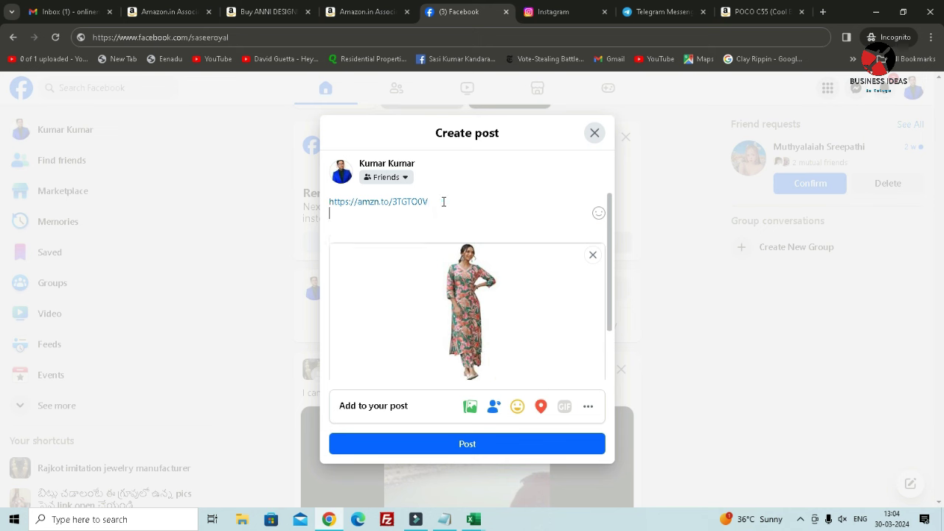
pyautogui.press('Return')
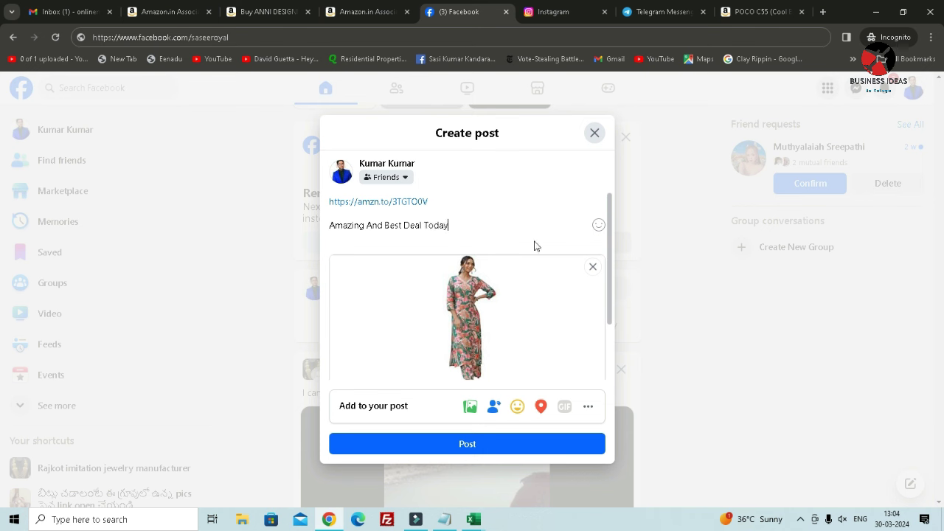
pyautogui.scroll(-2, 547, 353)
pyautogui.click(486, 448)
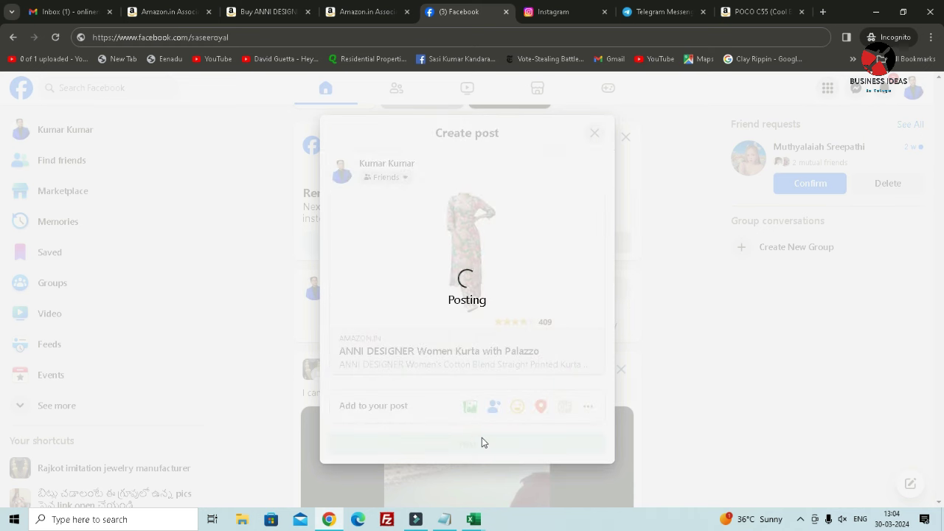
# Decline the Remember password offer on Facebook, and open the kurta's Amazon page from the published post.
pyautogui.click(259, 7)
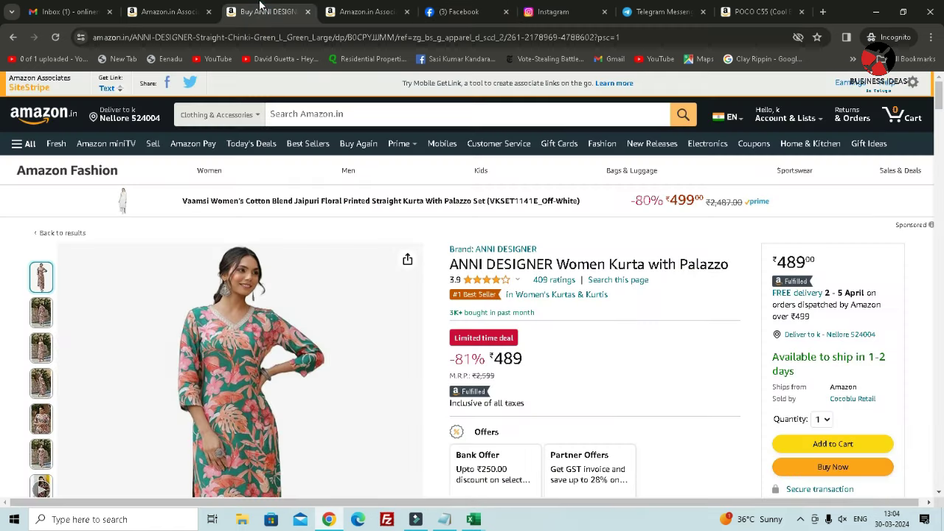
pyautogui.click(439, 12)
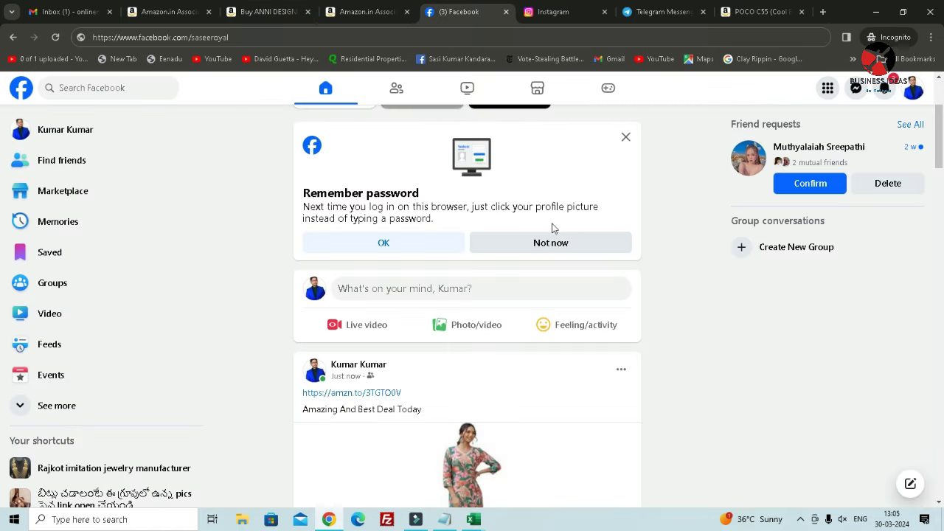
pyautogui.click(552, 242)
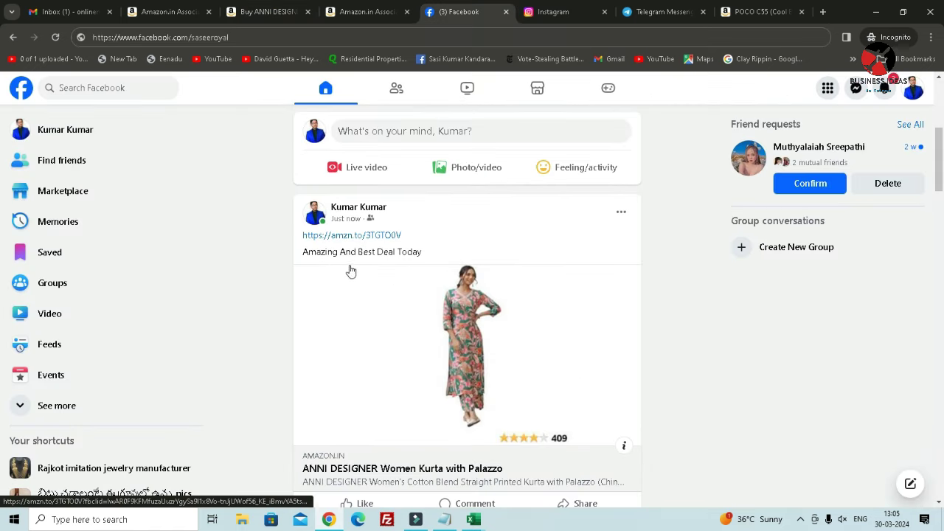
pyautogui.scroll(-2, 406, 256)
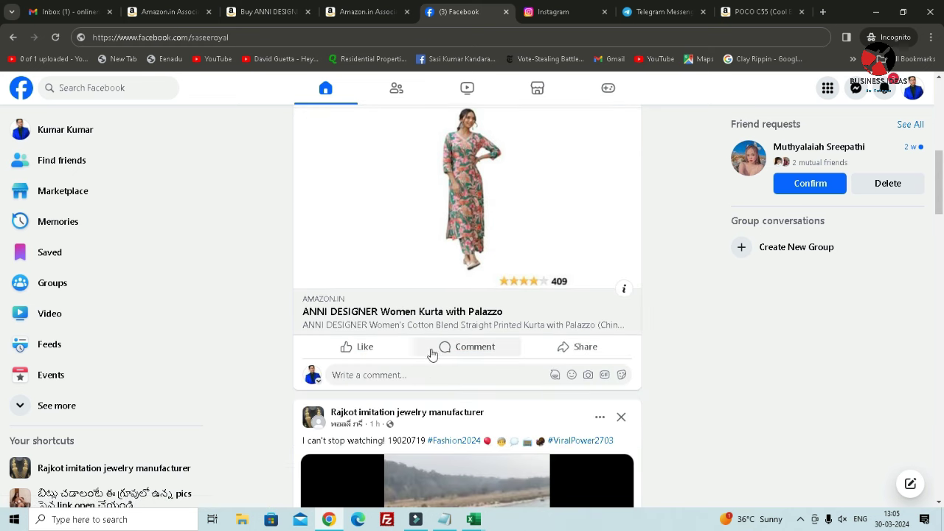
pyautogui.click(409, 316)
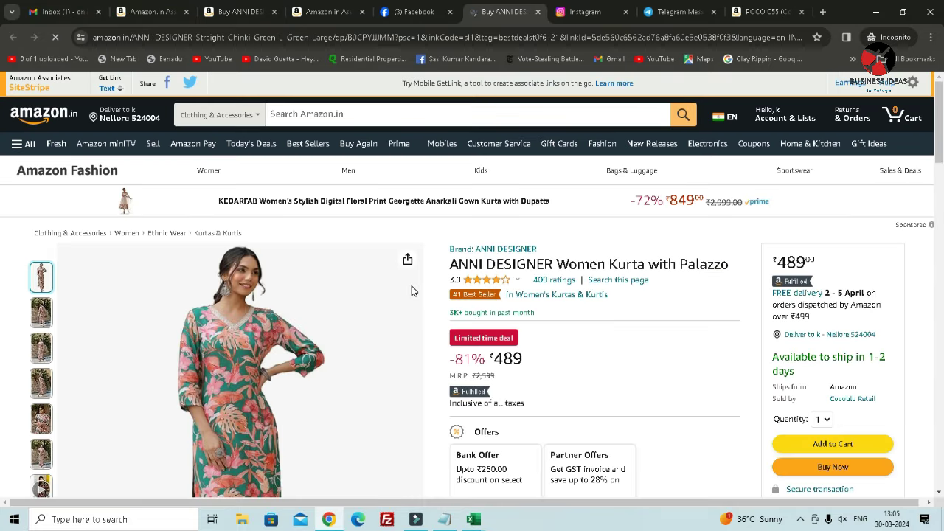
# View the Instagram login page and the Telegram website as further places for sharing links.
pyautogui.click(569, 18)
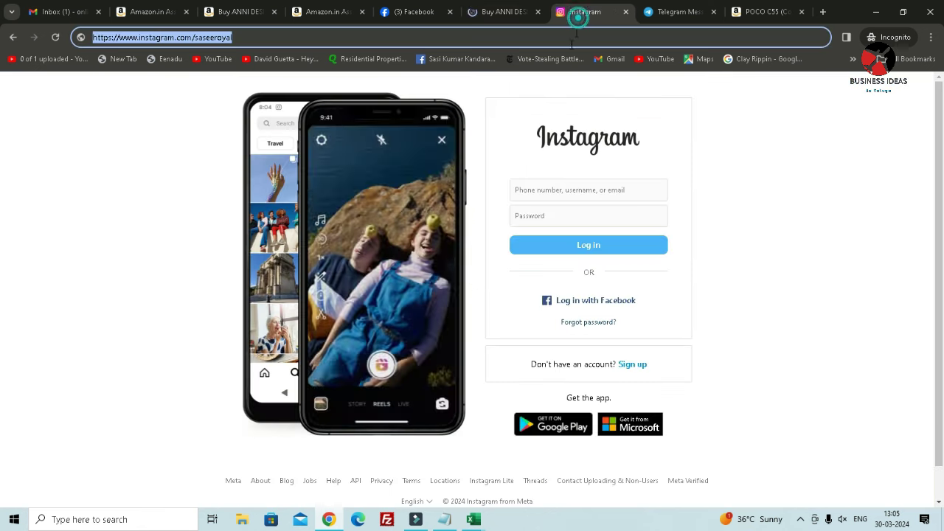
pyautogui.click(666, 15)
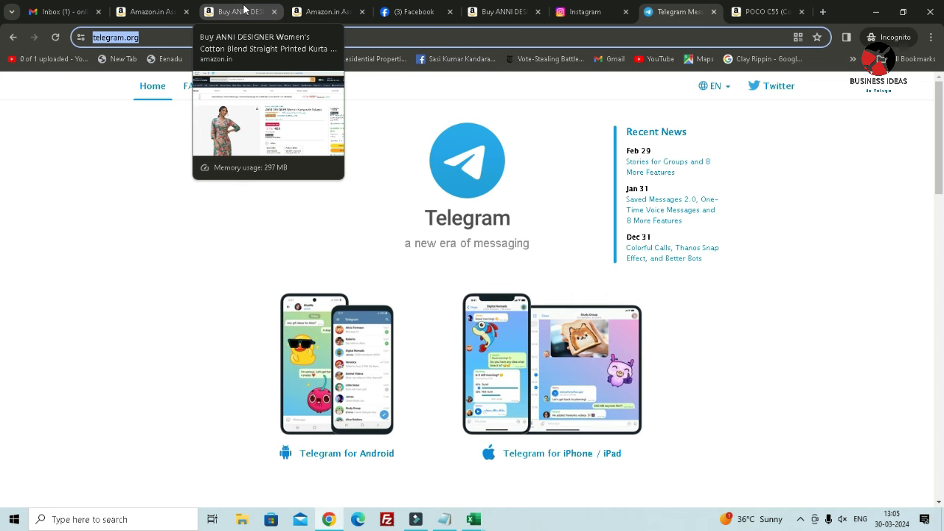
# Switch to Gmail, read the Amazon Associates email about the received application, and return to the inbox.
pyautogui.click(74, 17)
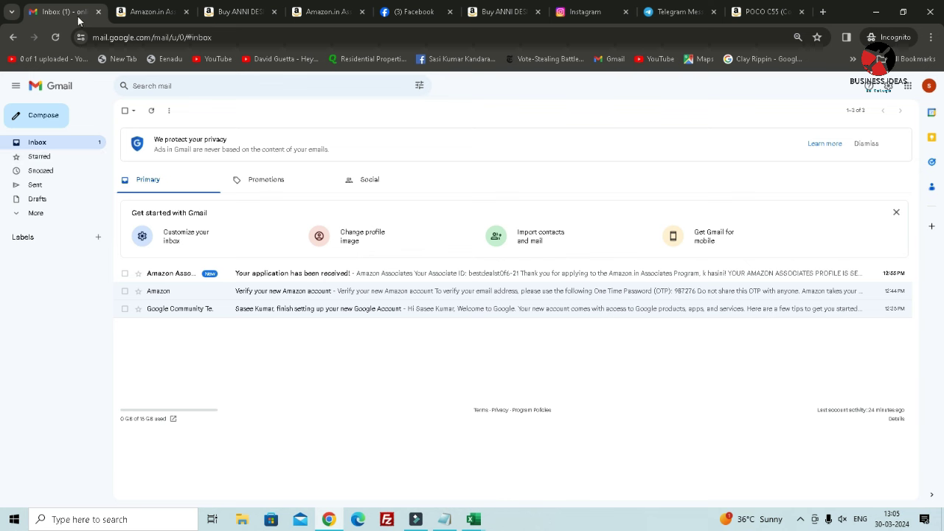
pyautogui.click(275, 274)
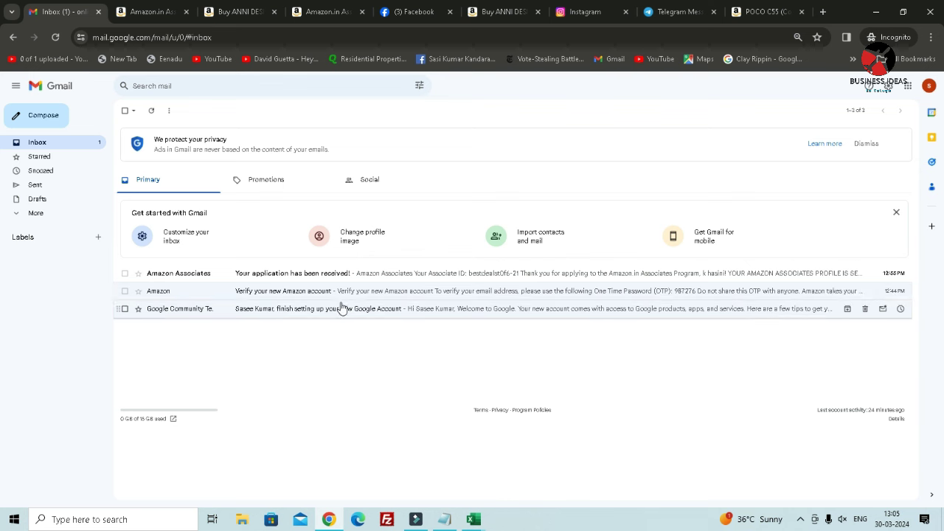
pyautogui.click(260, 281)
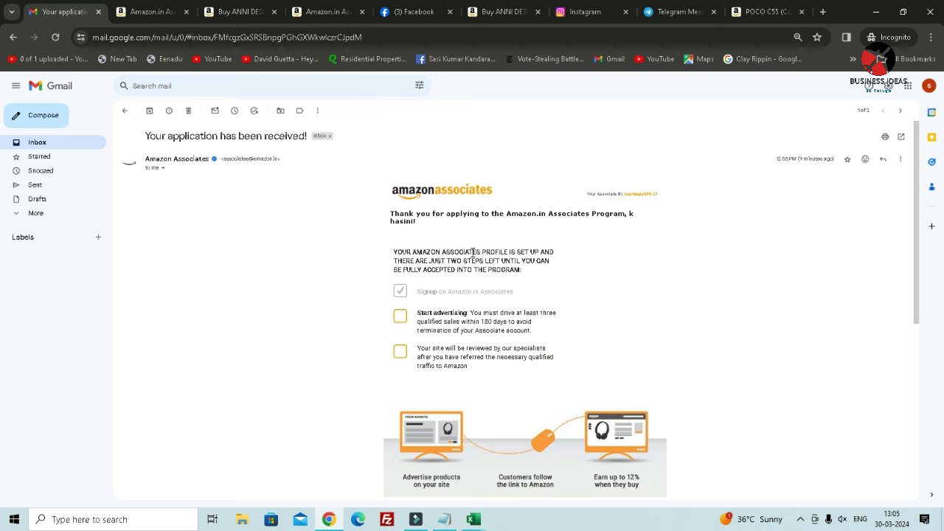
pyautogui.scroll(-5, 516, 263)
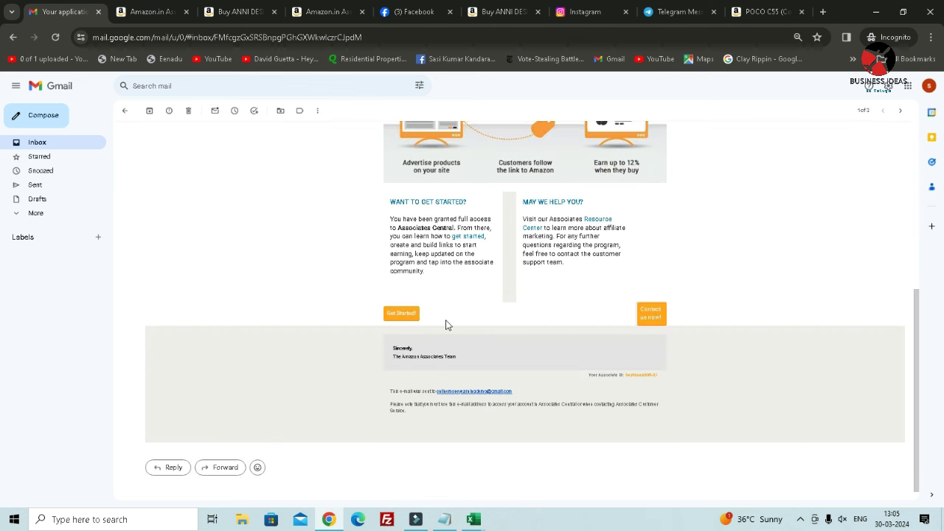
pyautogui.scroll(7, 446, 326)
pyautogui.click(36, 142)
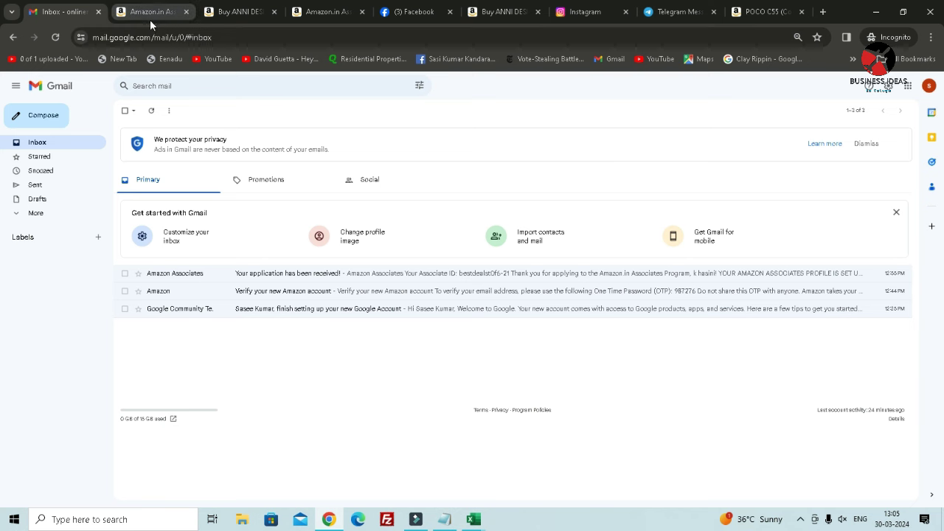
# Open blogger.com in a new tab and start creating a blog, going as far as the Google account selection.
pyautogui.click(823, 11)
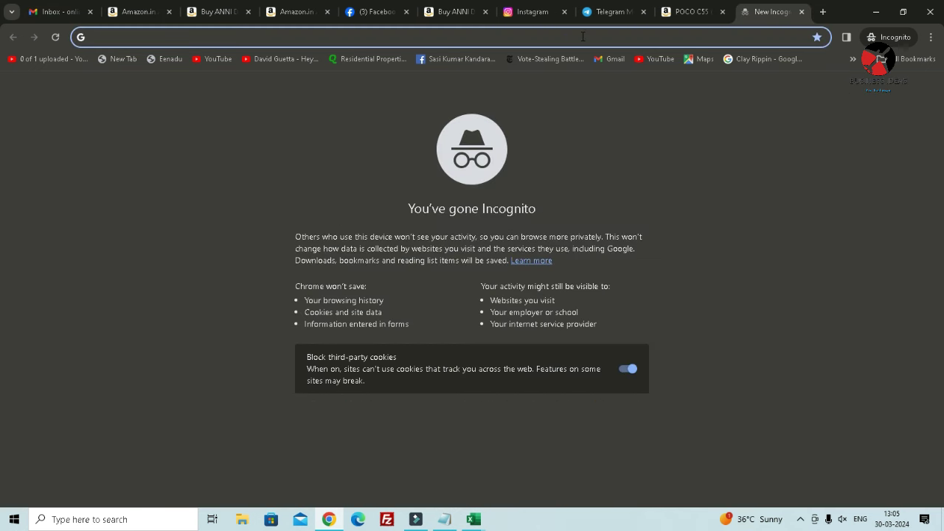
pyautogui.write('l')
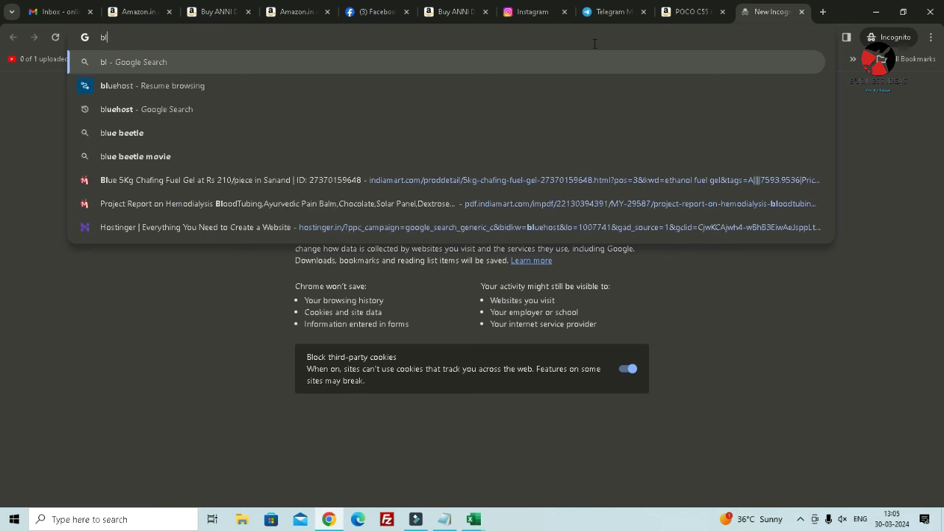
pyautogui.write('ogger.com')
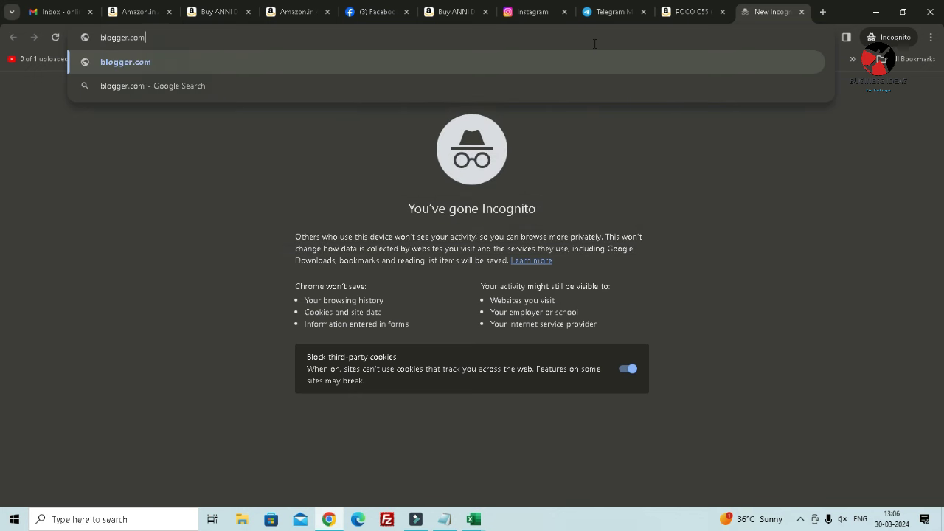
pyautogui.press('Return')
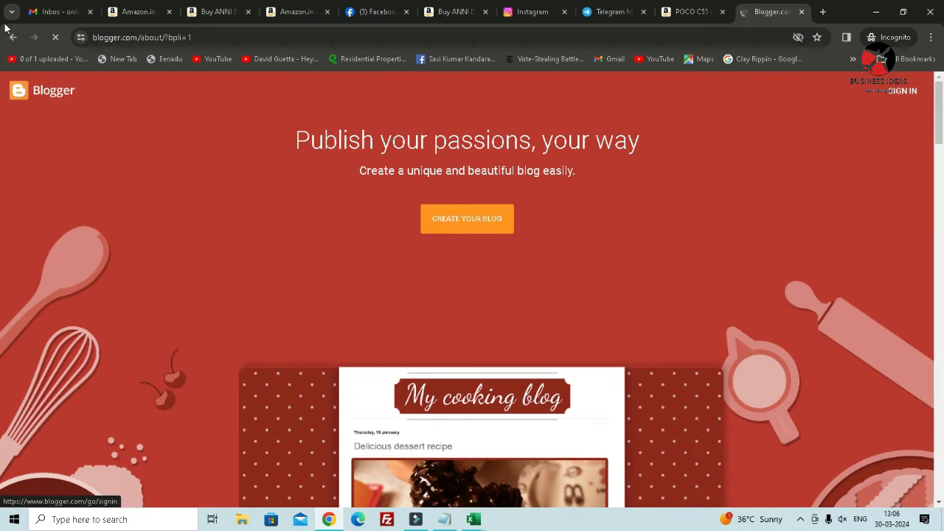
pyautogui.click(59, 11)
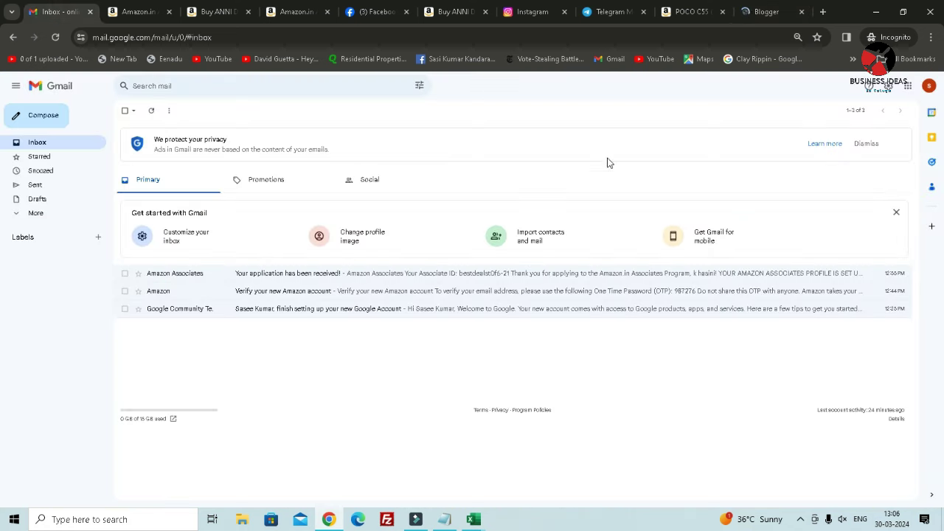
pyautogui.click(764, 12)
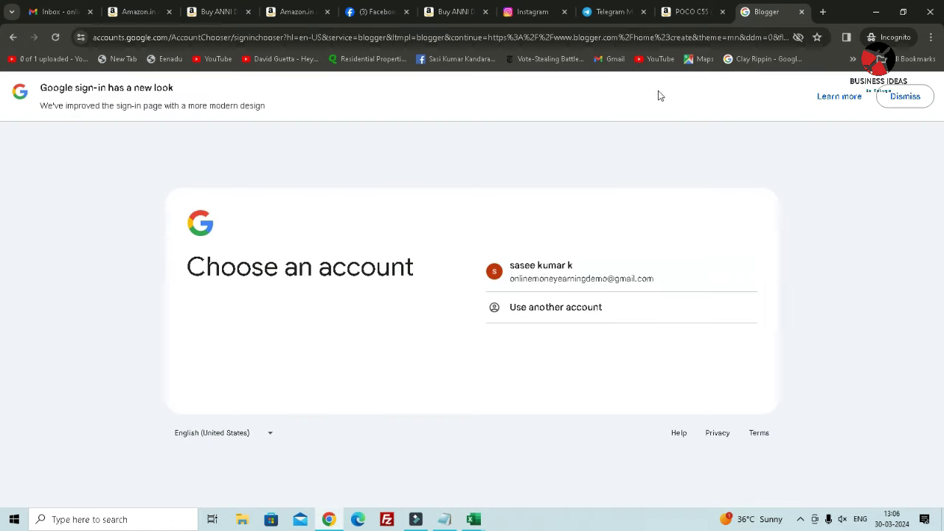
# Sign in to Blogger with the listed Google account by entering the account password.
pyautogui.click(591, 282)
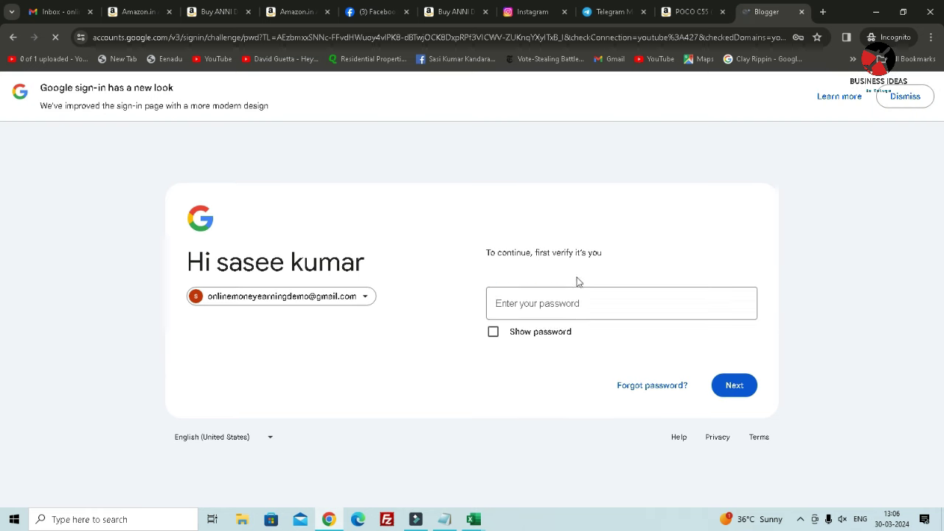
pyautogui.click(555, 304)
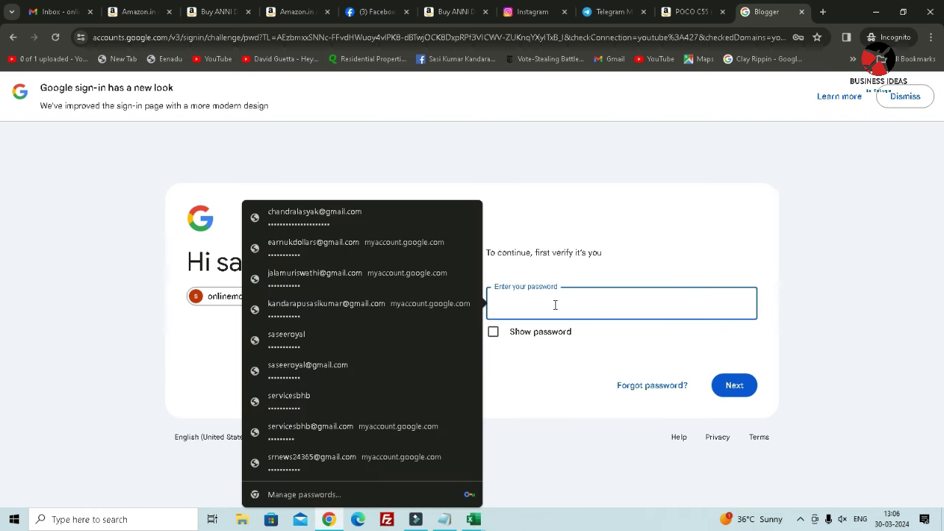
pyautogui.write('s••••••••')
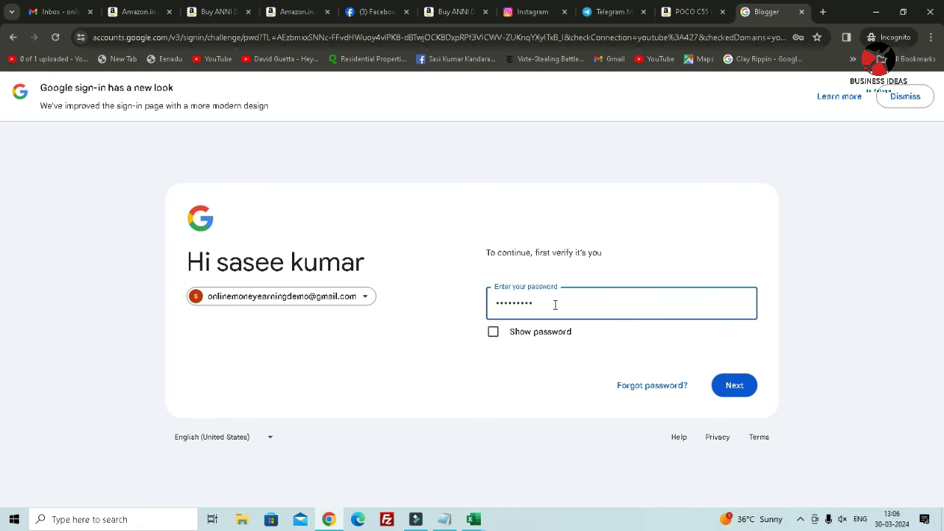
pyautogui.click(734, 387)
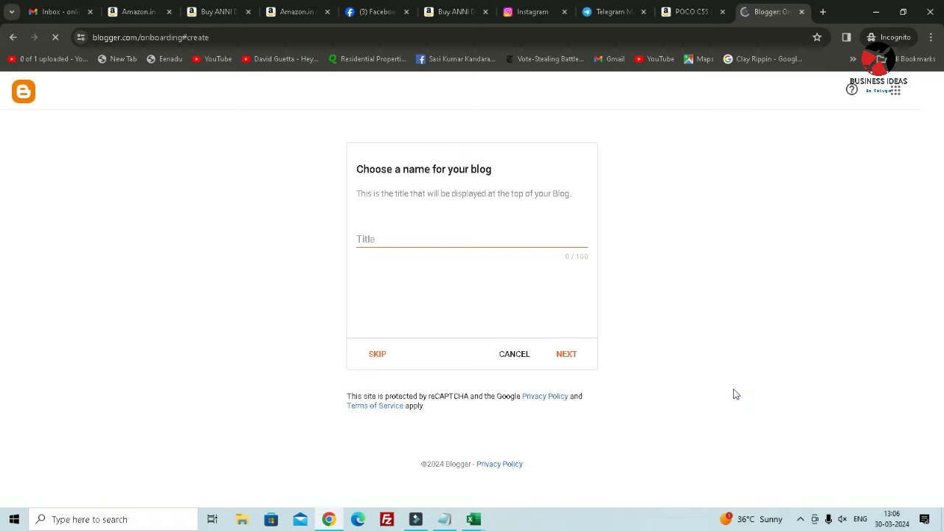
# Name the blog "Best Deals Today - Best Offers & Top Items" and continue to the URL choice.
pyautogui.scroll(-2, 521, 369)
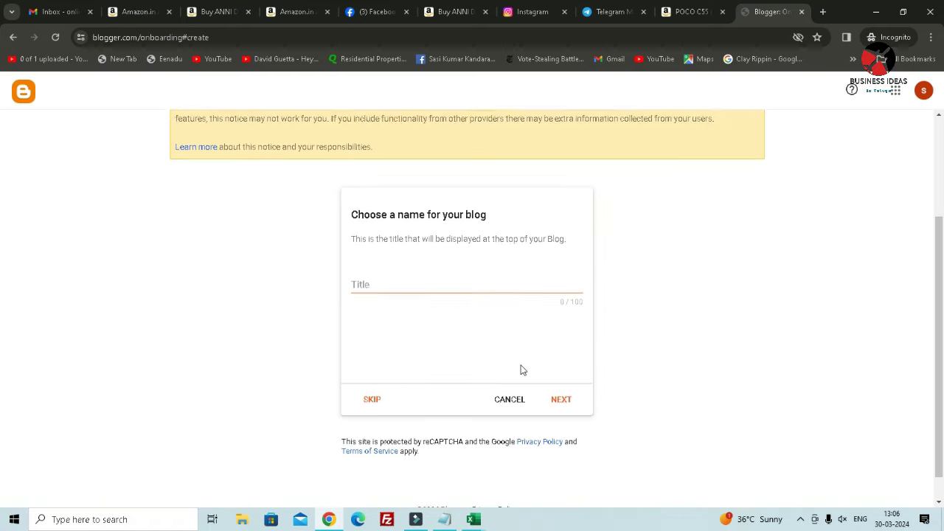
pyautogui.click(398, 278)
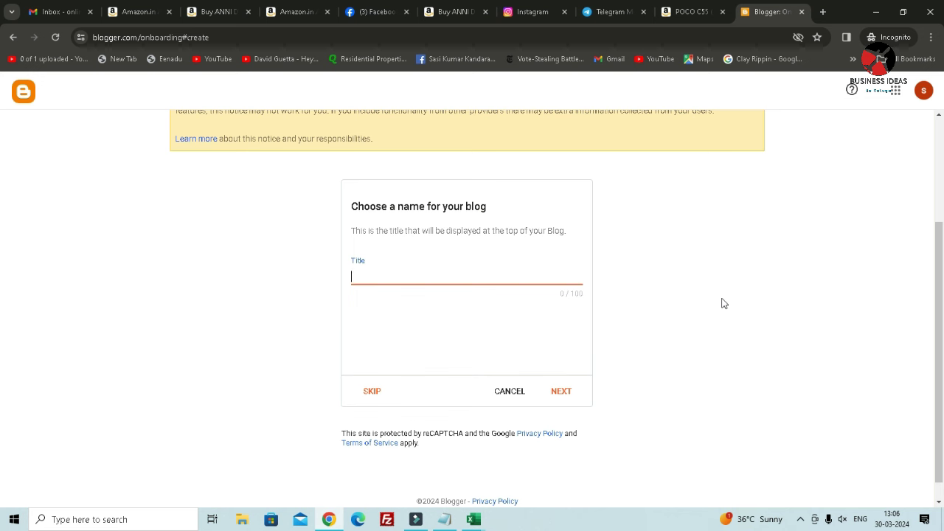
pyautogui.write('Best Deat')
pyautogui.write('s Today - Best')
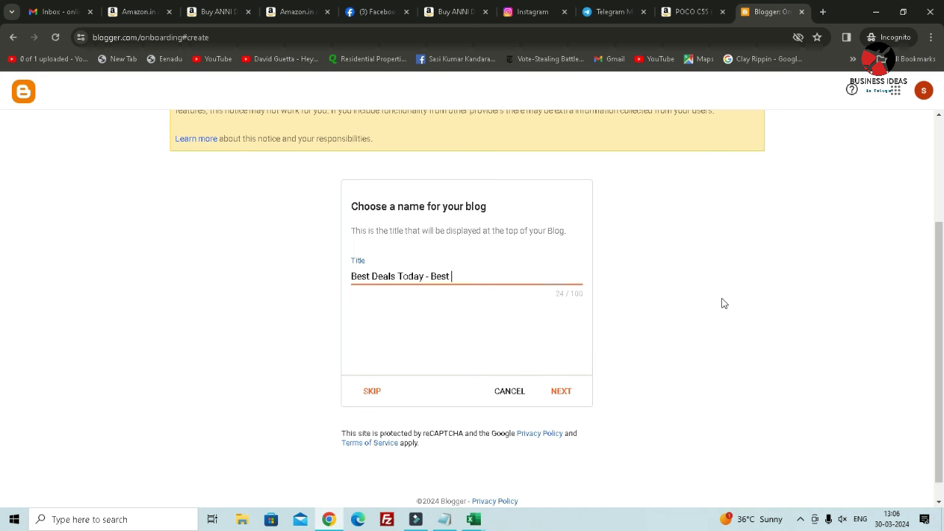
pyautogui.write(' Offer')
pyautogui.write('s')
pyautogui.write(' & Top ')
pyautogui.write('Pr')
pyautogui.click(557, 397)
# Set the blog address to bestdealstodayonamazoninindia.blogspot.com and continue to the display name.
pyautogui.click(400, 277)
pyautogui.write('best')
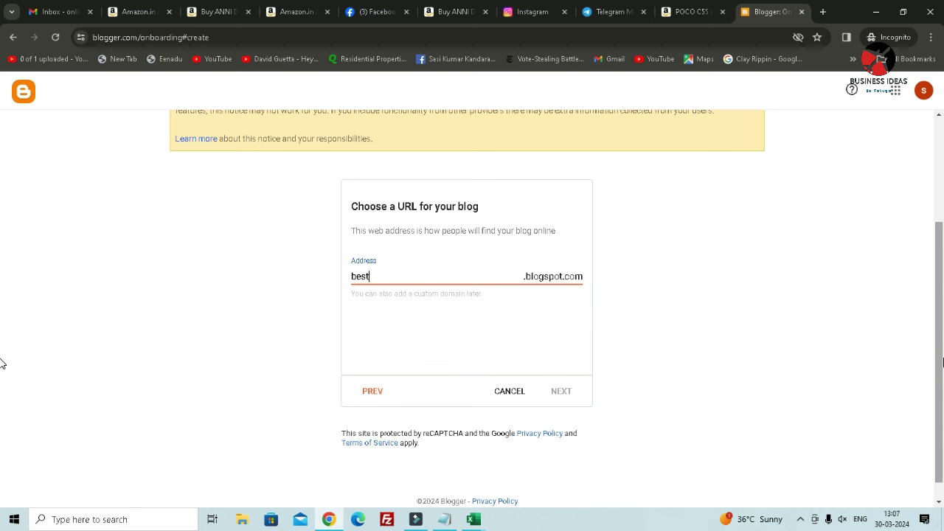
pyautogui.write('deal')
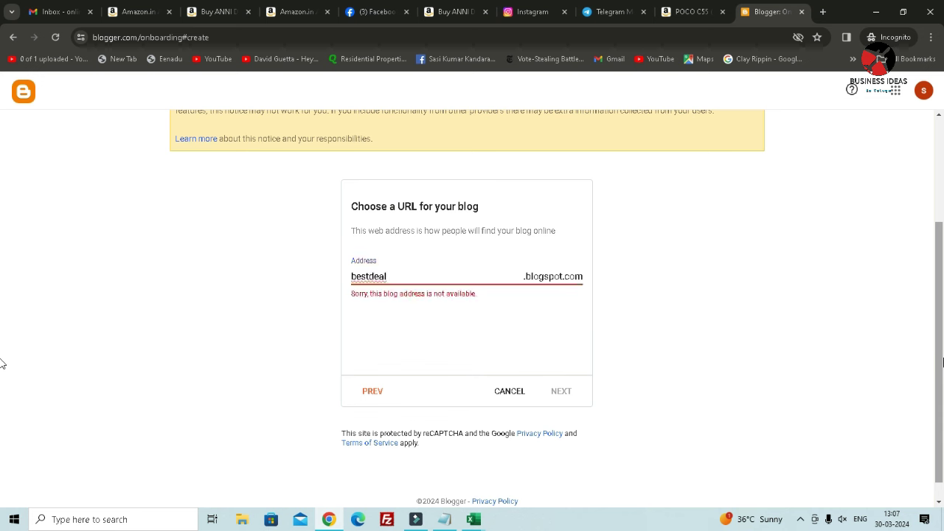
pyautogui.write('stodayonamazon-hot')
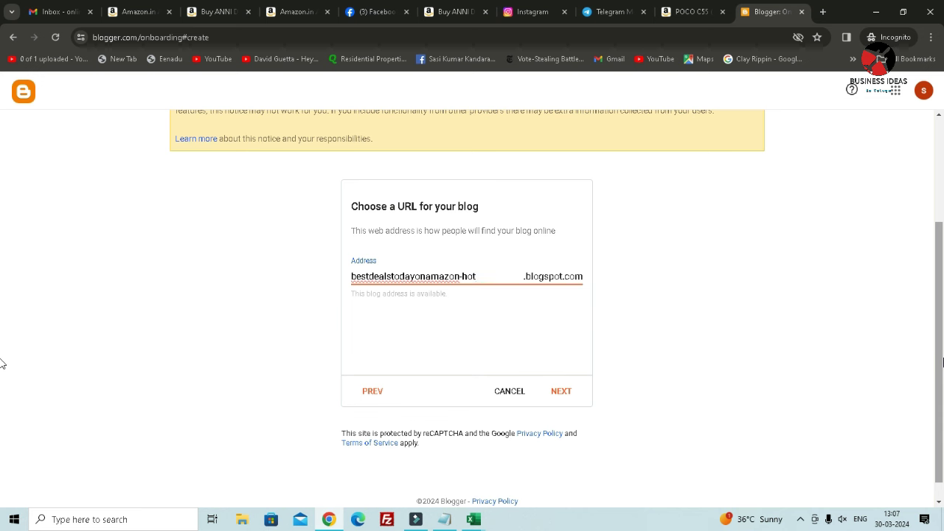
pyautogui.press('BackSpace')
pyautogui.press('BackSpace')
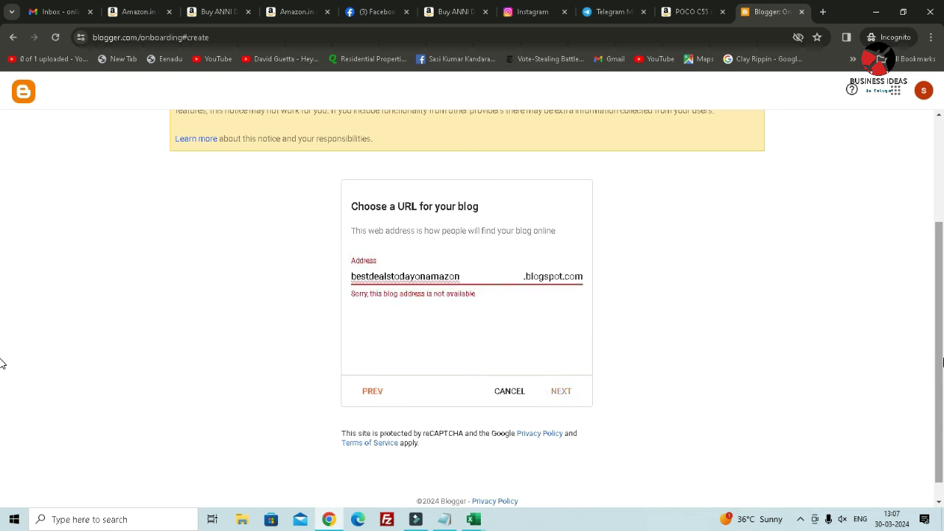
pyautogui.write('inindia')
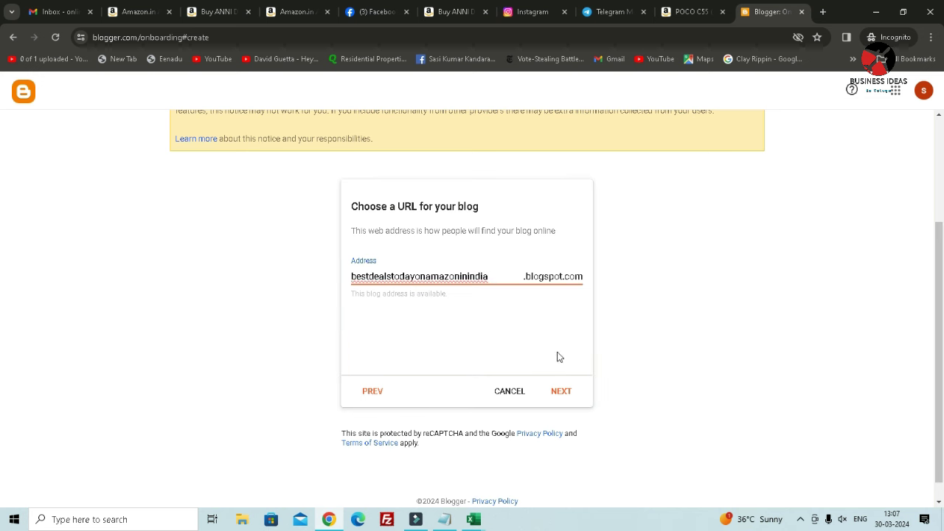
pyautogui.click(559, 391)
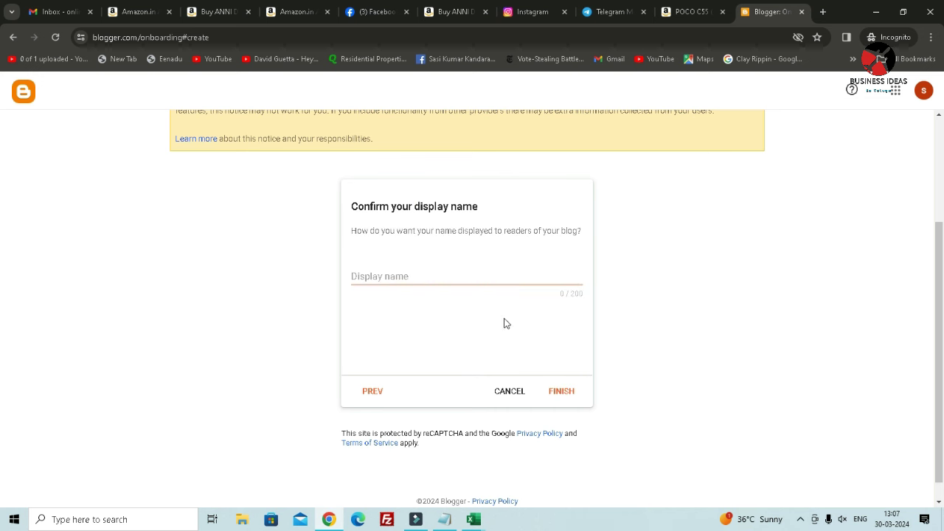
# Enter "Amazon Hot Deals" as the display name and finish creating the blog.
pyautogui.click(437, 277)
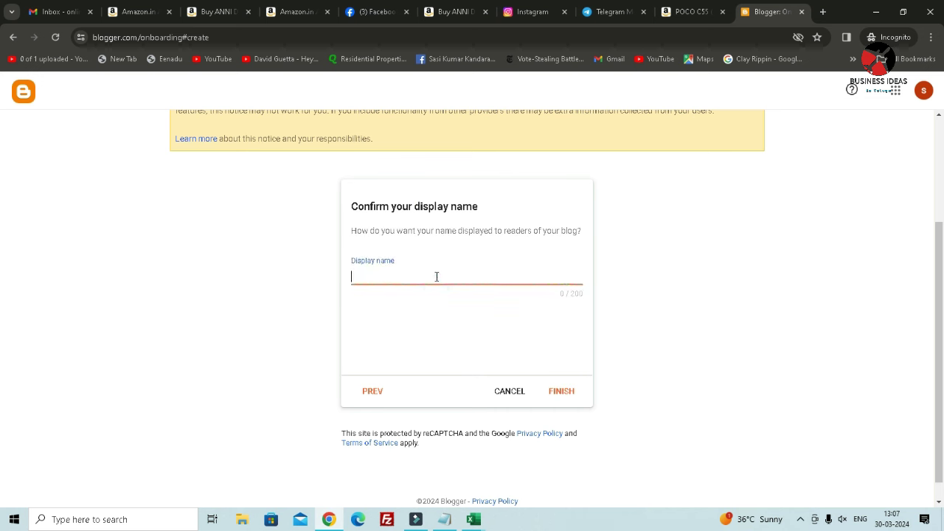
pyautogui.write('Amazon Hot Deals')
pyautogui.click(574, 393)
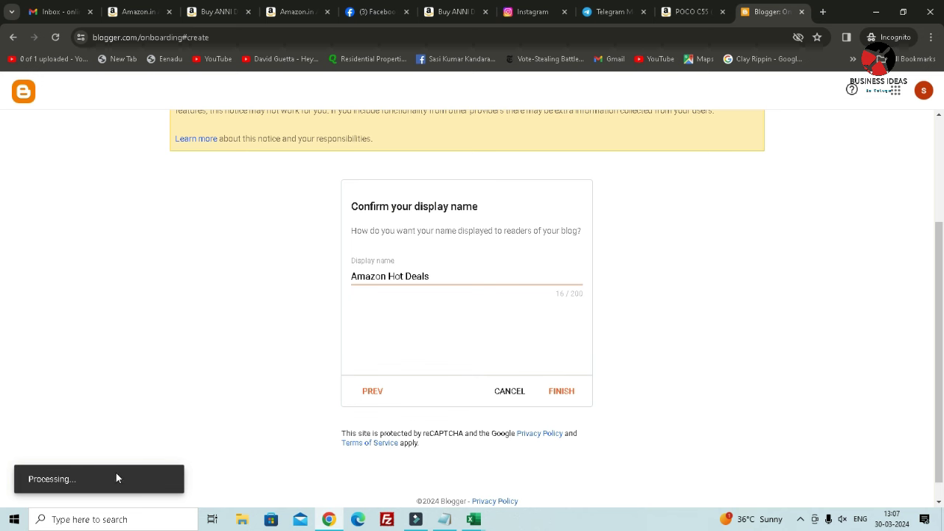
pyautogui.scroll(3, 467, 419)
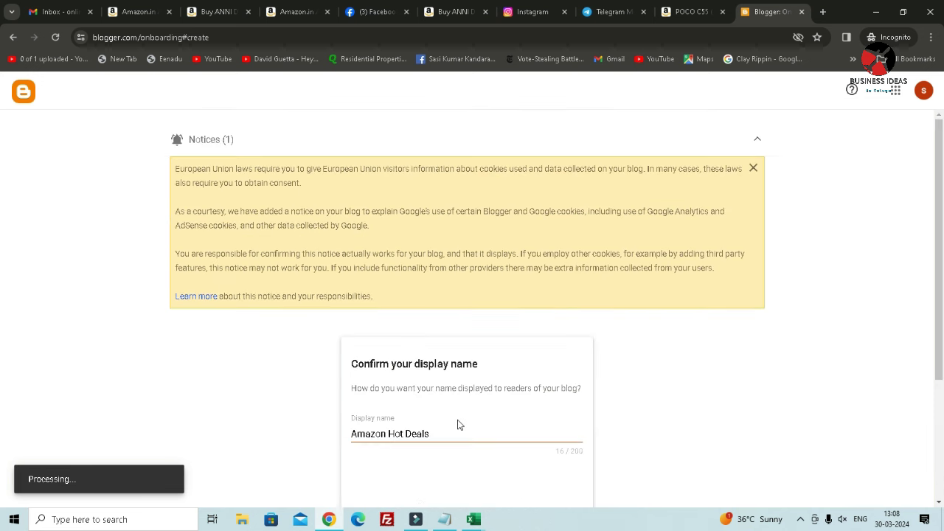
pyautogui.scroll(-3, 458, 425)
pyautogui.click(558, 375)
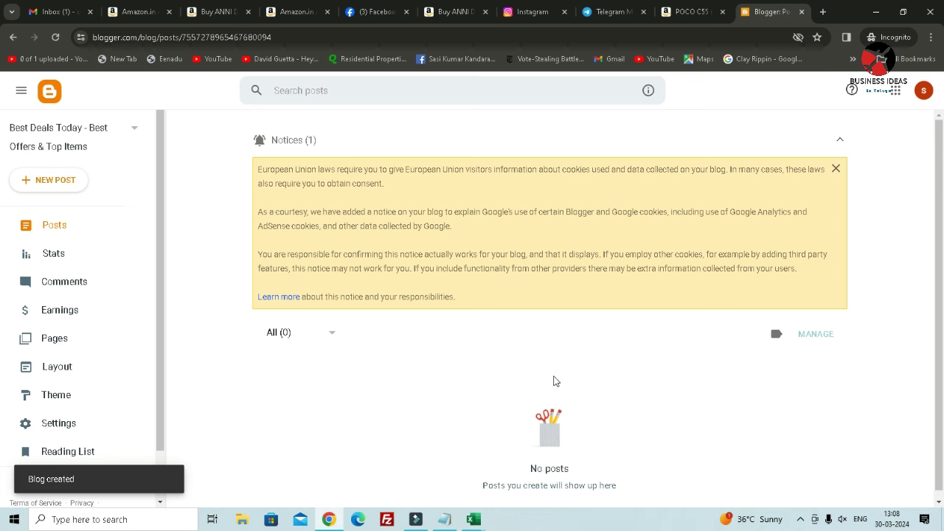
# View the new blog's public page and its web address, comparing it with the Blogger dashboard.
pyautogui.scroll(-1, 92, 262)
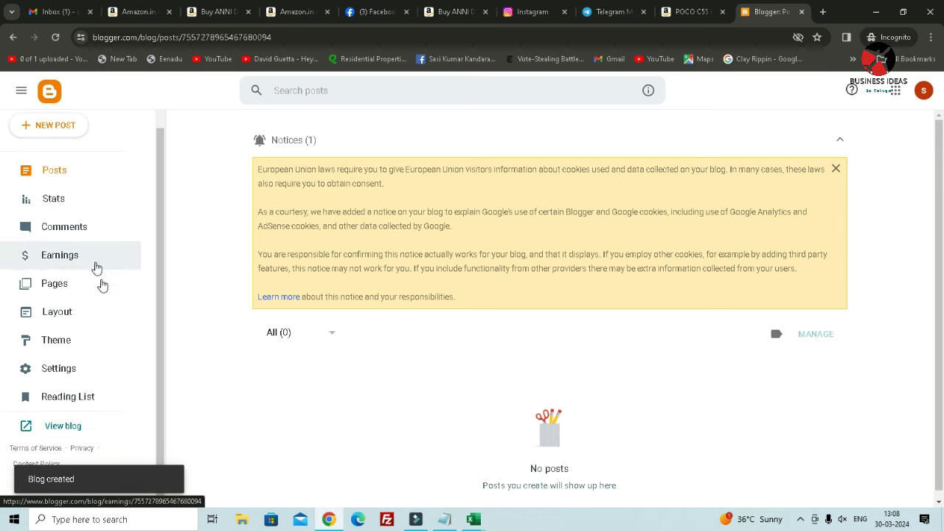
pyautogui.click(63, 427)
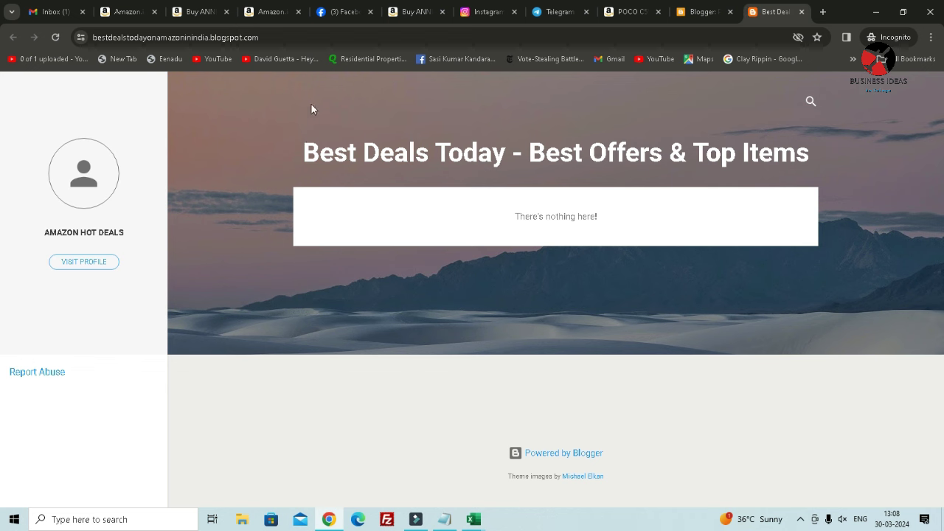
pyautogui.click(275, 41)
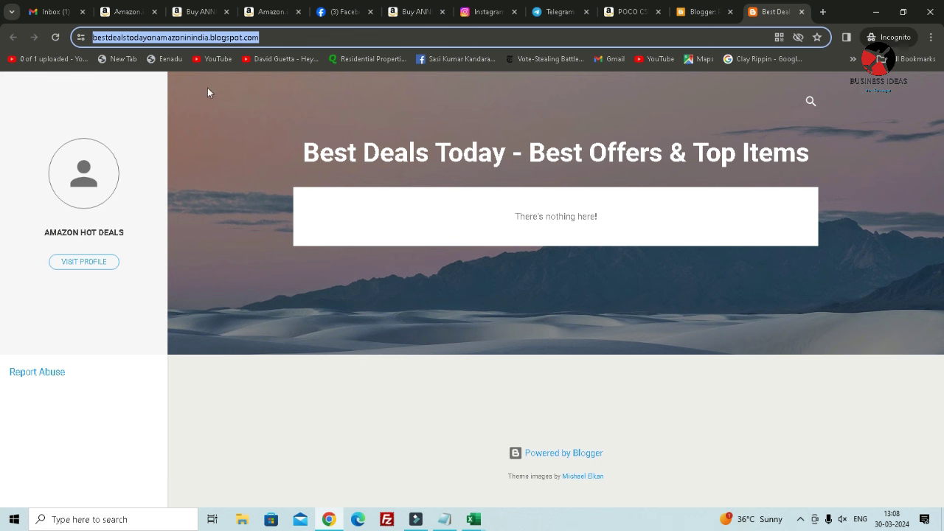
pyautogui.click(699, 12)
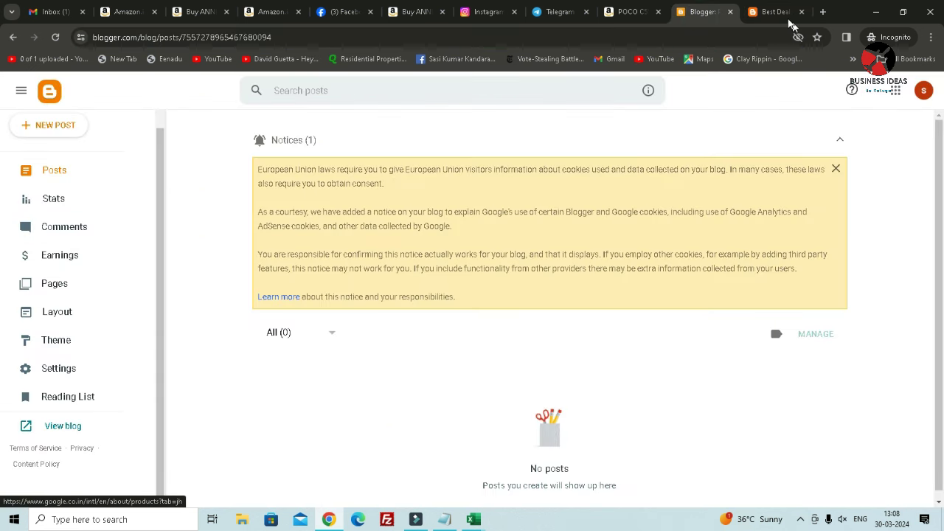
pyautogui.click(749, 18)
# Search Google in a new browser tab for "blogger design templates free".
pyautogui.click(822, 12)
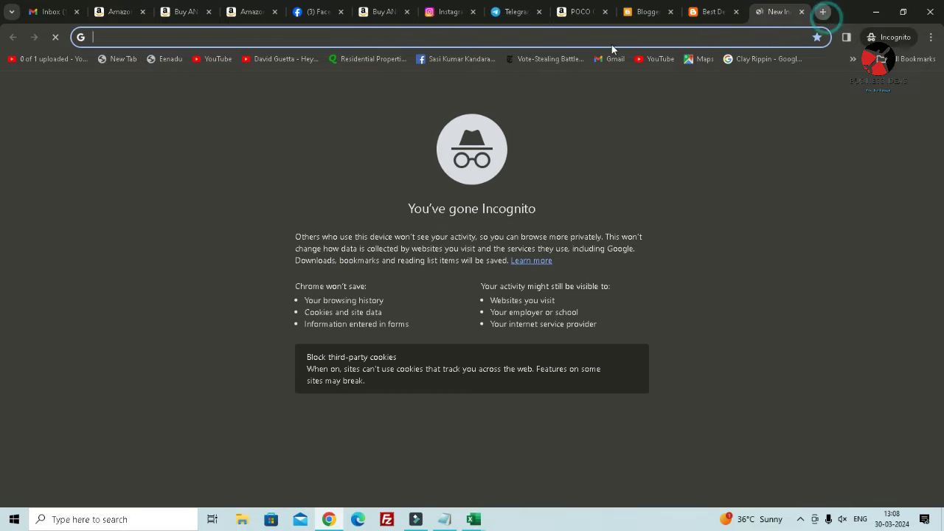
pyautogui.write('google.com')
pyautogui.press('Return')
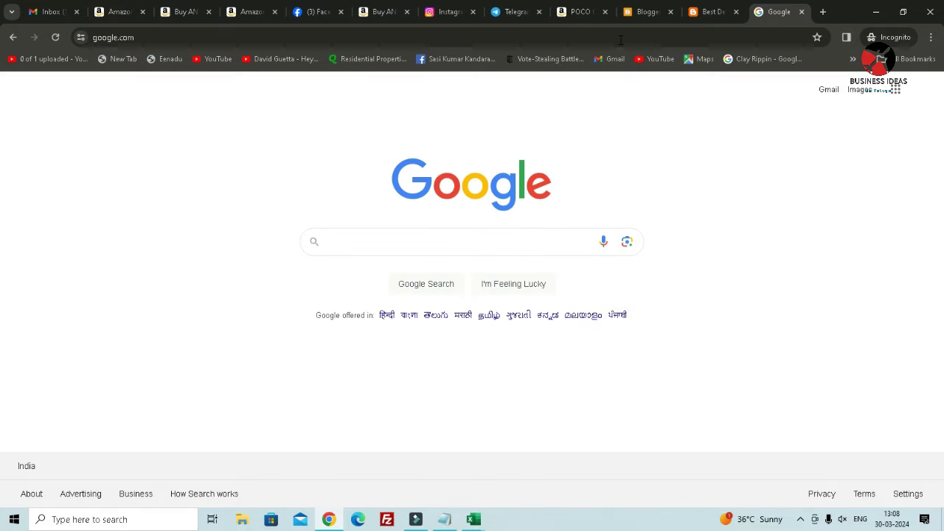
pyautogui.write('blogg')
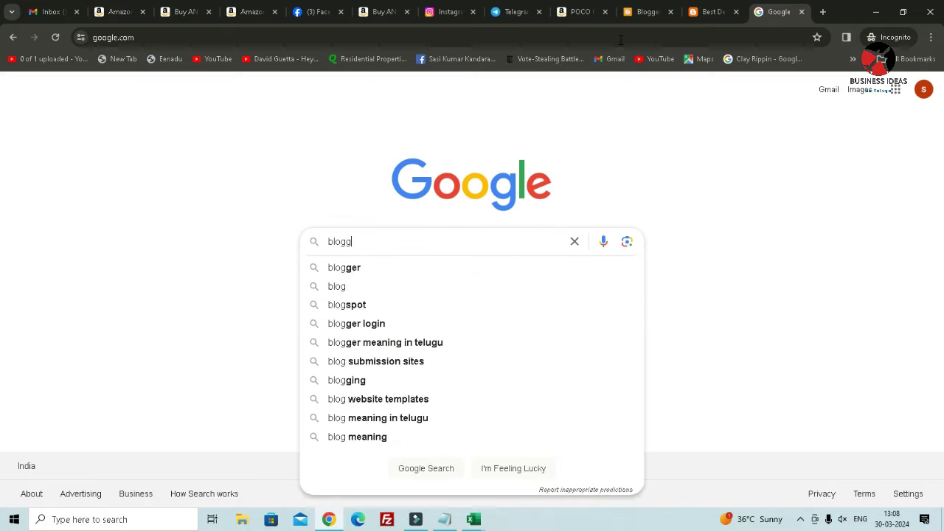
pyautogui.write('er desi')
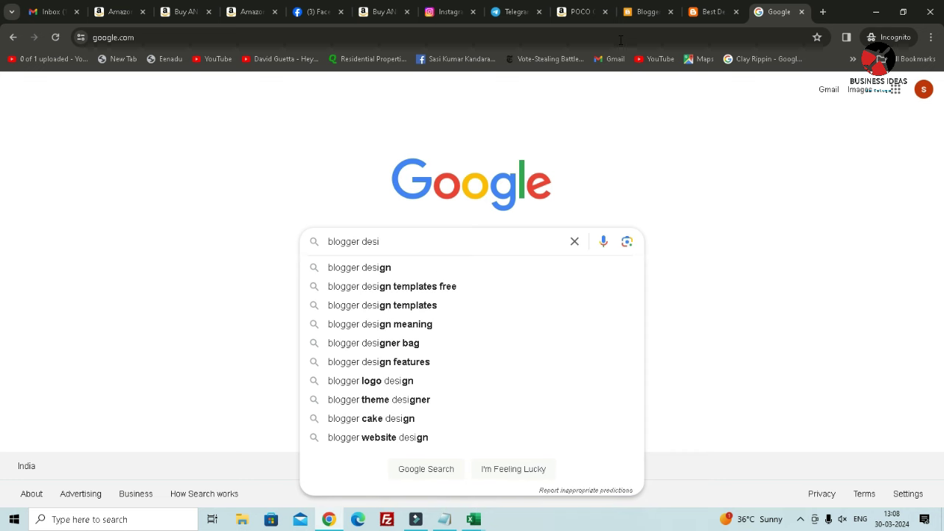
pyautogui.press('Down')
pyautogui.press('Down')
pyautogui.press('Return')
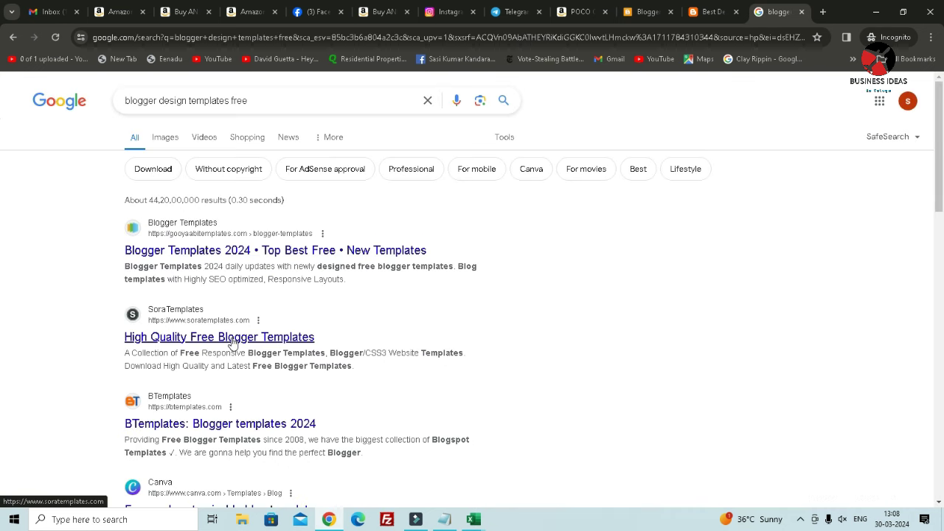
# Go to the SoraTemplates site from the results and review the Misho template's page and its version options.
pyautogui.click(231, 340)
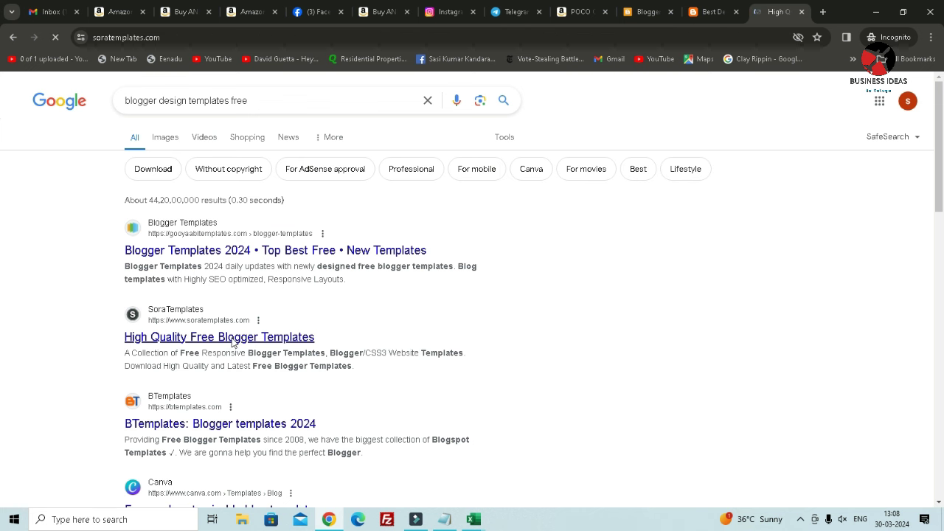
pyautogui.scroll(-2, 345, 321)
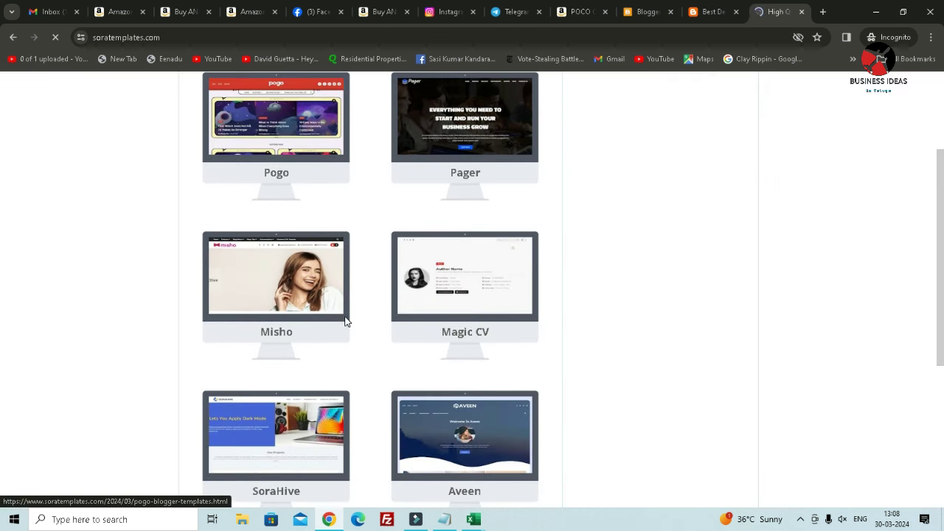
pyautogui.click(279, 277)
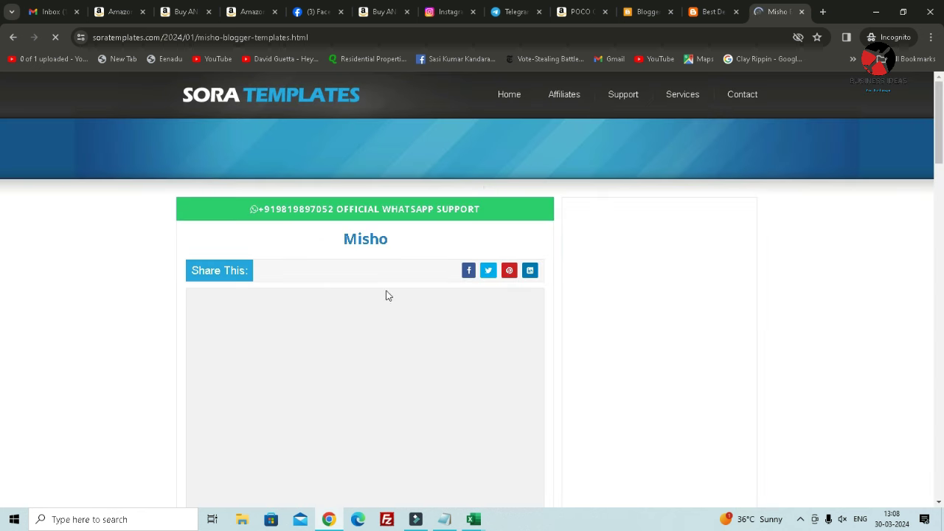
pyautogui.scroll(-3, 346, 263)
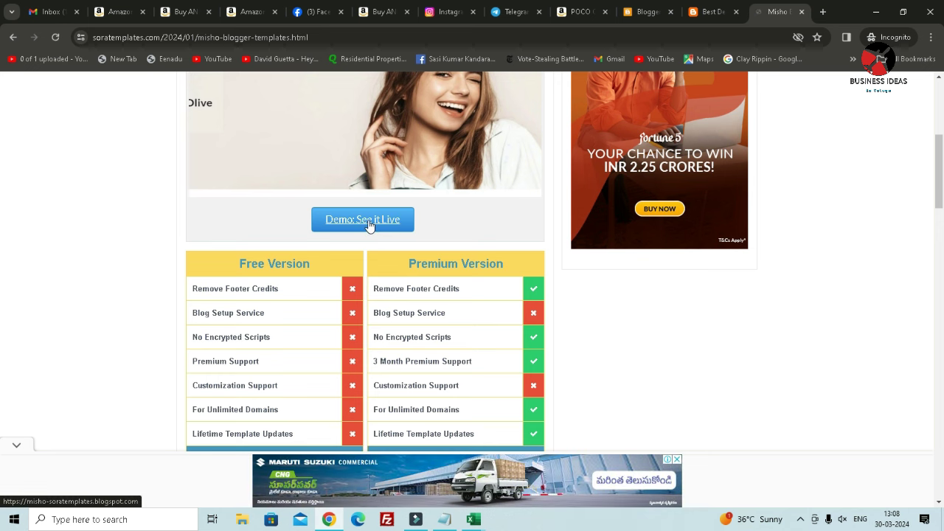
pyautogui.scroll(-4, 371, 226)
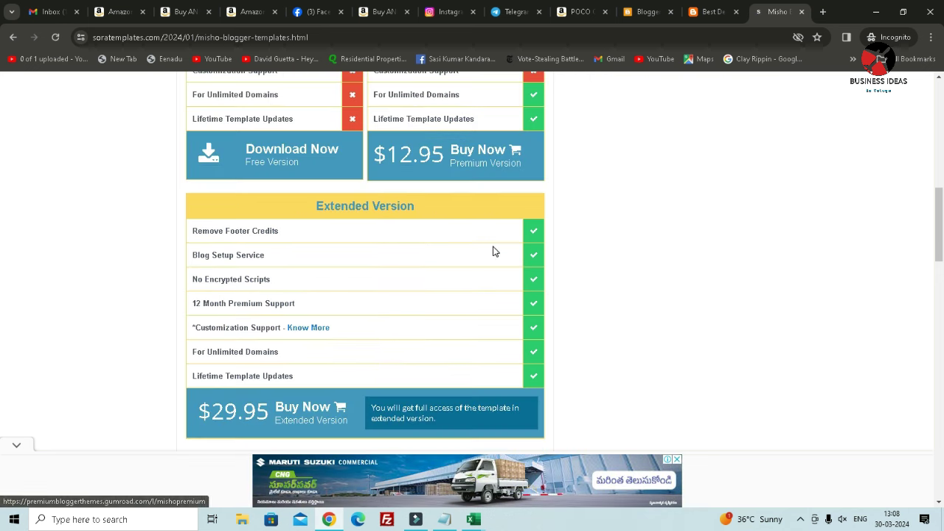
# Download the free version of the Misho template, save it to the Desktop as Misho-Free-Version-1.0, and show it in its folder.
pyautogui.click(275, 166)
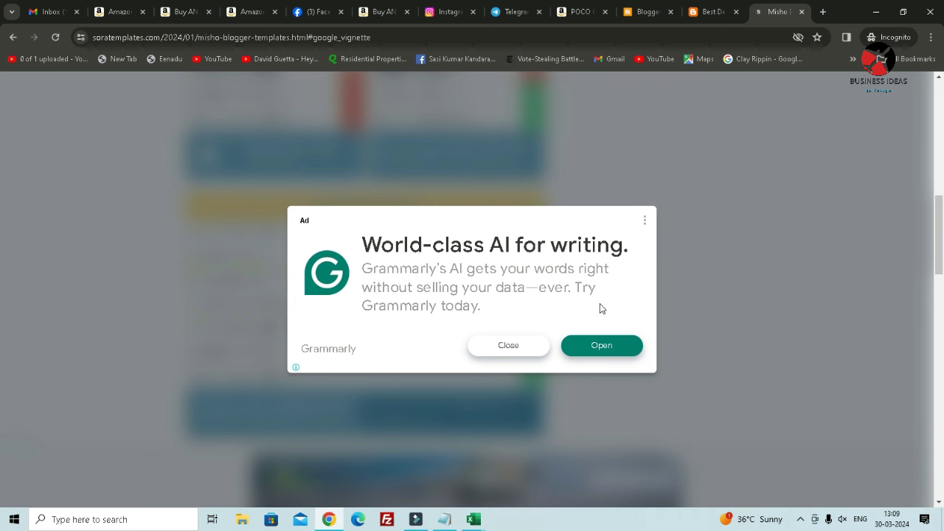
pyautogui.click(706, 15)
pyautogui.click(775, 15)
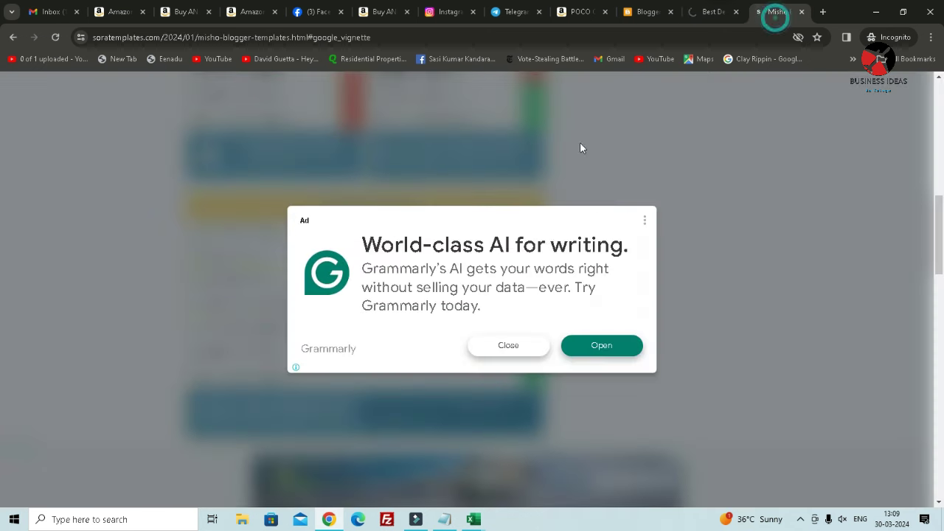
pyautogui.click(513, 346)
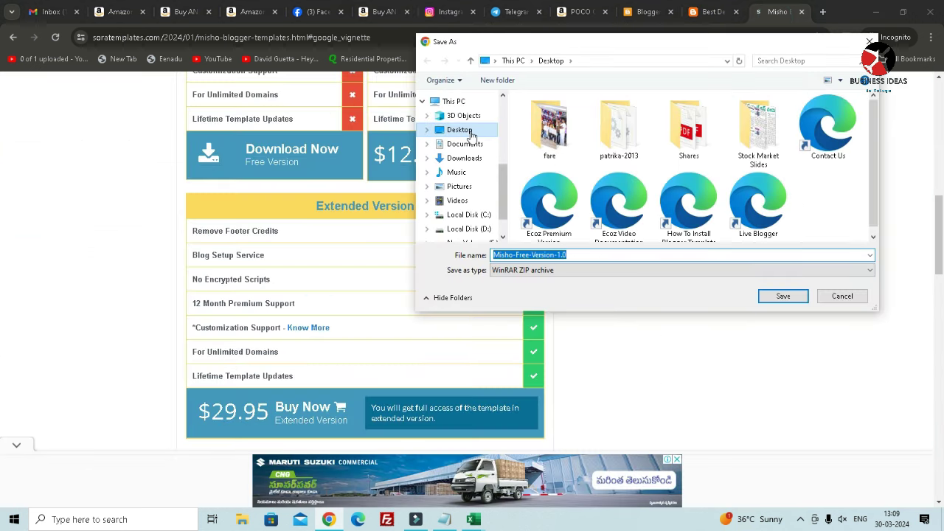
pyautogui.click(784, 299)
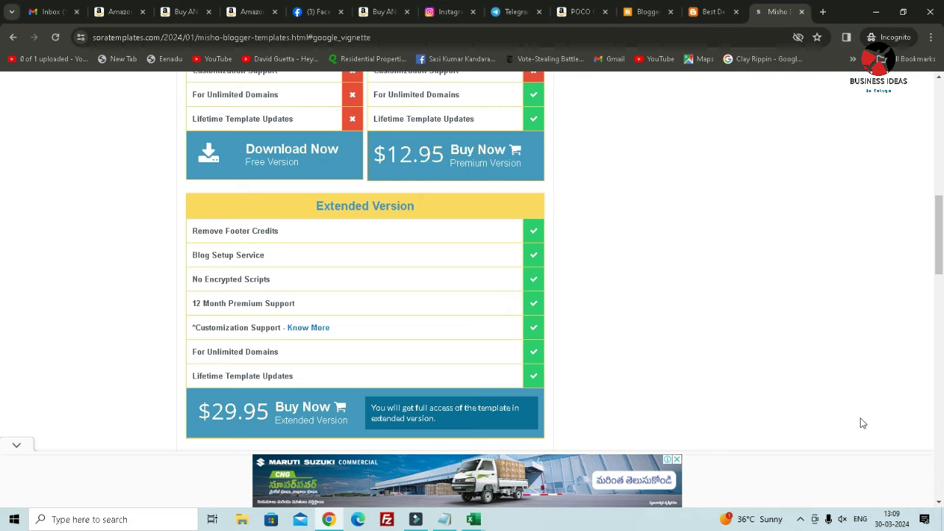
pyautogui.click(826, 37)
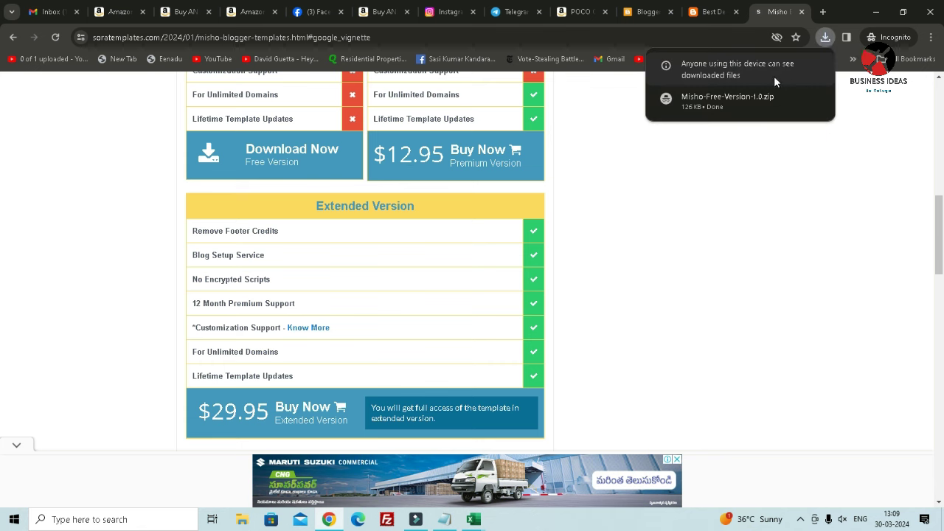
pyautogui.click(793, 99)
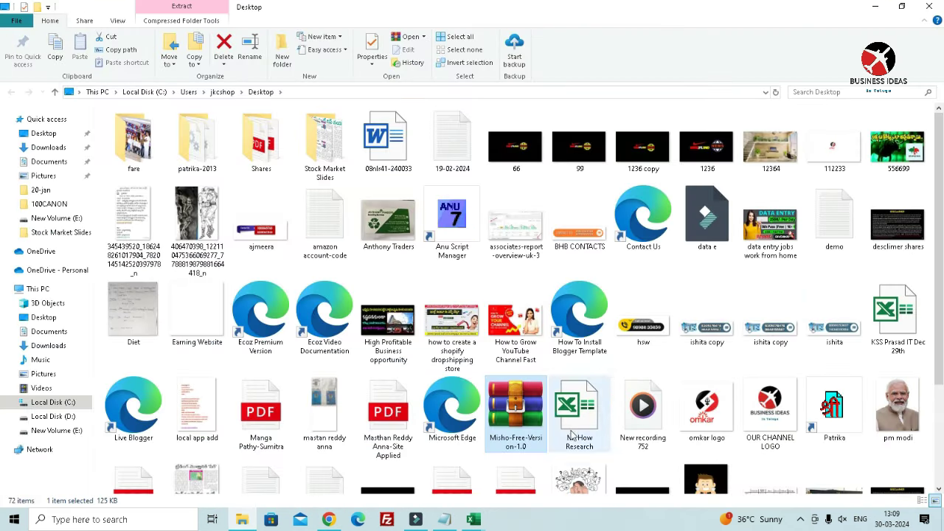
# Examine the contents of the Misho-Free-Version-1.0 archive and the actions available for its Misho Free Version 1.0.xml file.
pyautogui.doubleClick(524, 417)
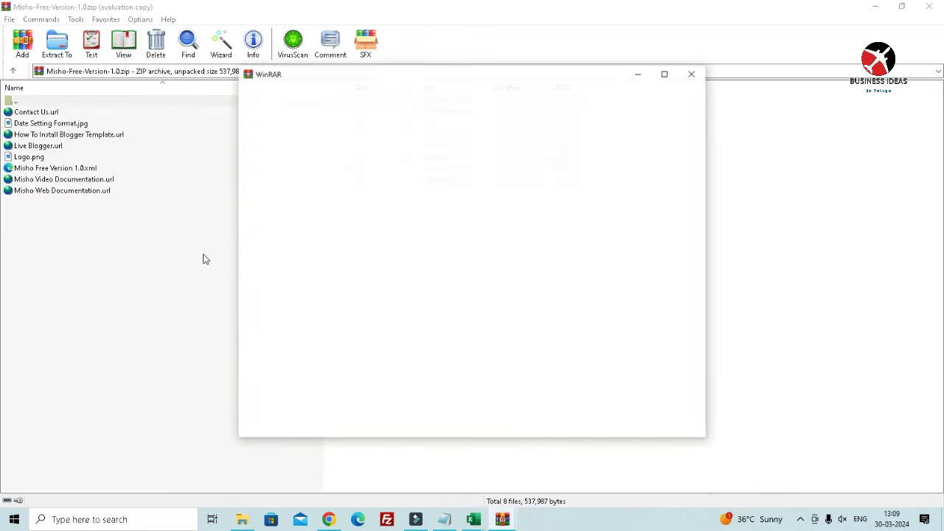
pyautogui.click(693, 74)
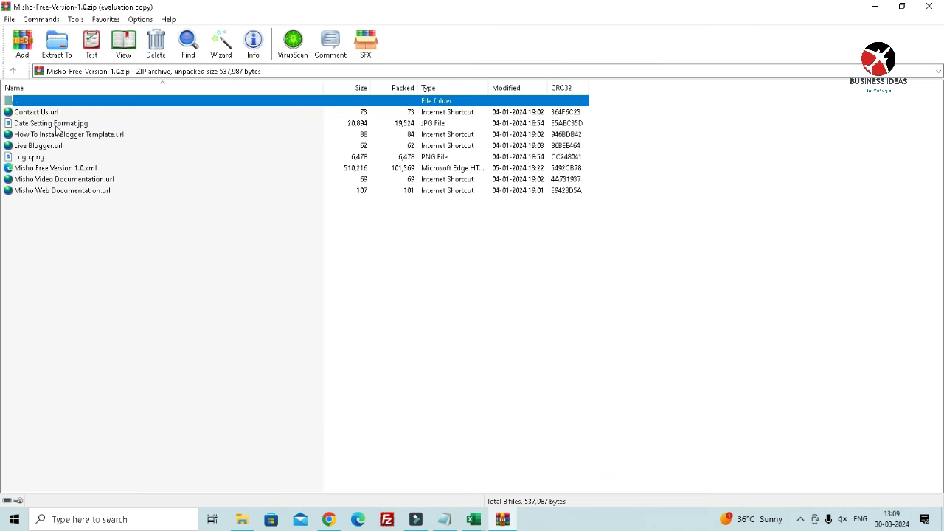
pyautogui.click(54, 169)
pyautogui.rightClick(53, 169)
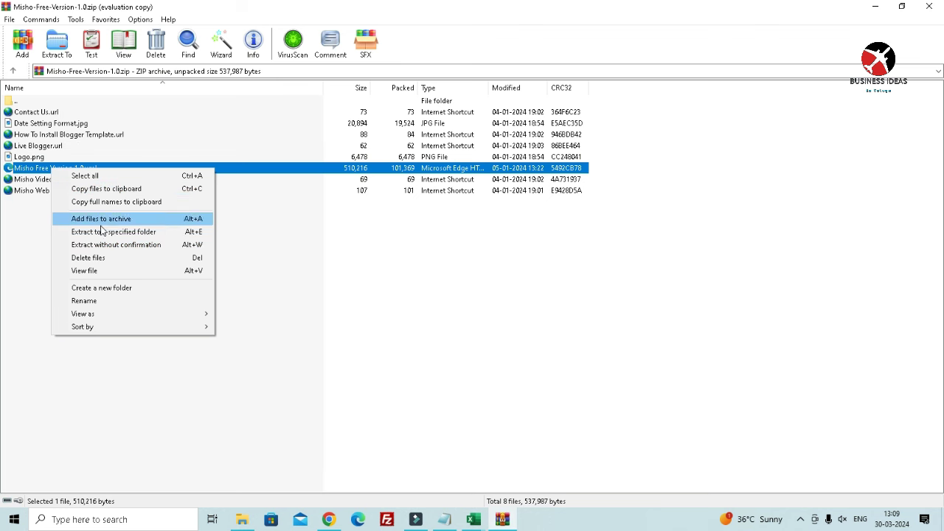
pyautogui.click(44, 168)
pyautogui.rightClick(43, 169)
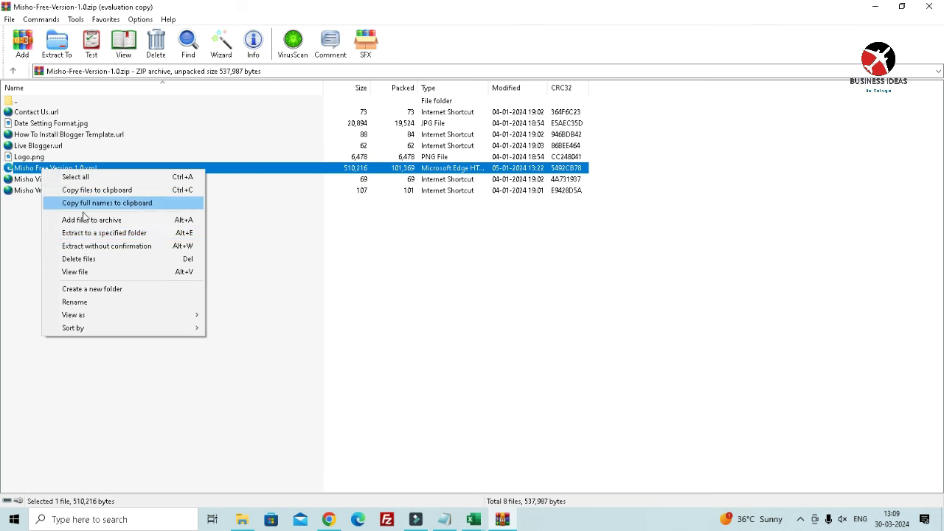
pyautogui.click(366, 263)
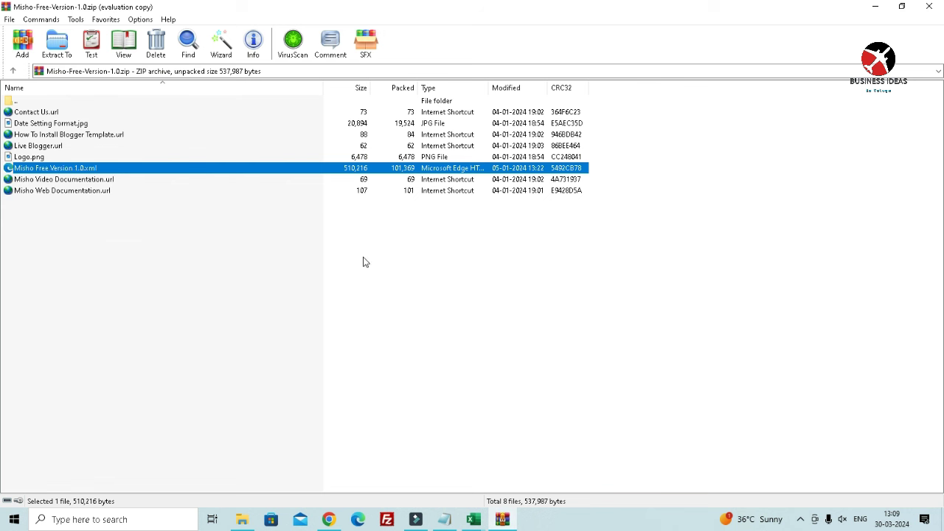
pyautogui.click(366, 262)
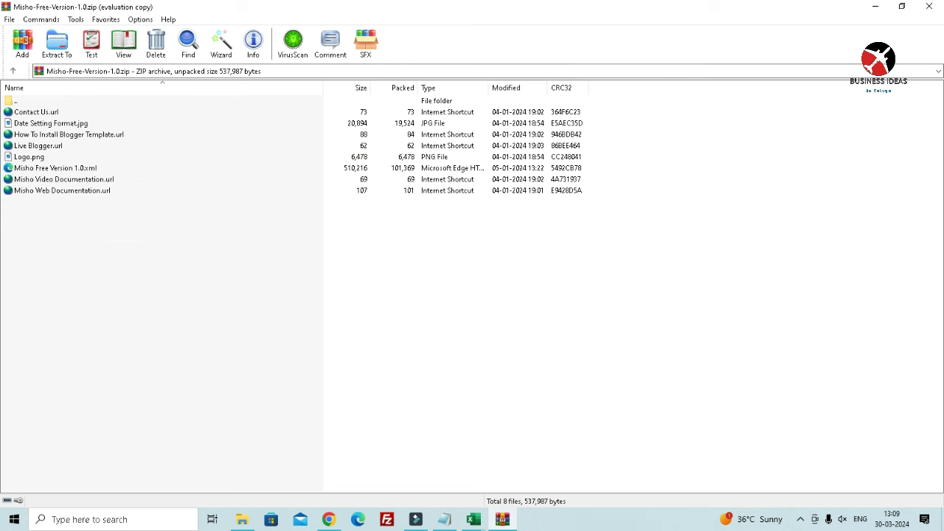
pyautogui.click(929, 6)
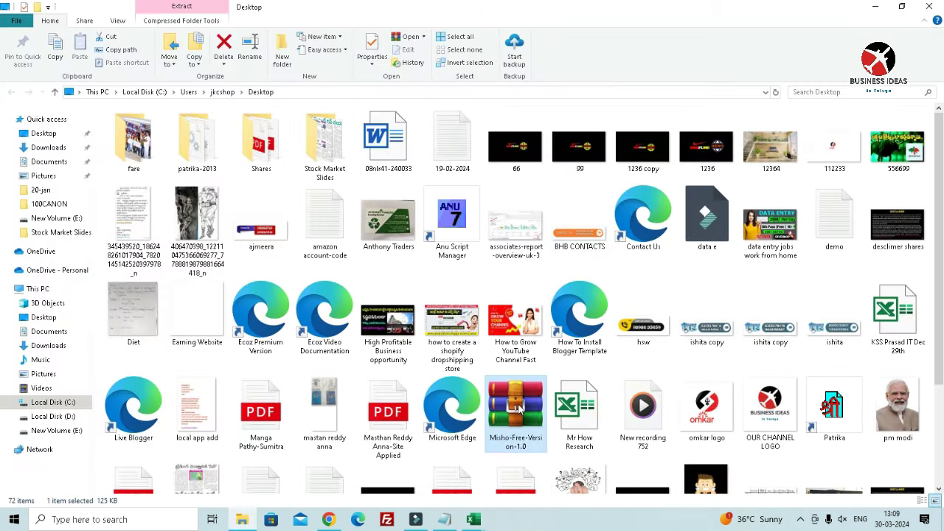
# Create a new folder on the Desktop for the Misho template archive.
pyautogui.scroll(-2, 539, 398)
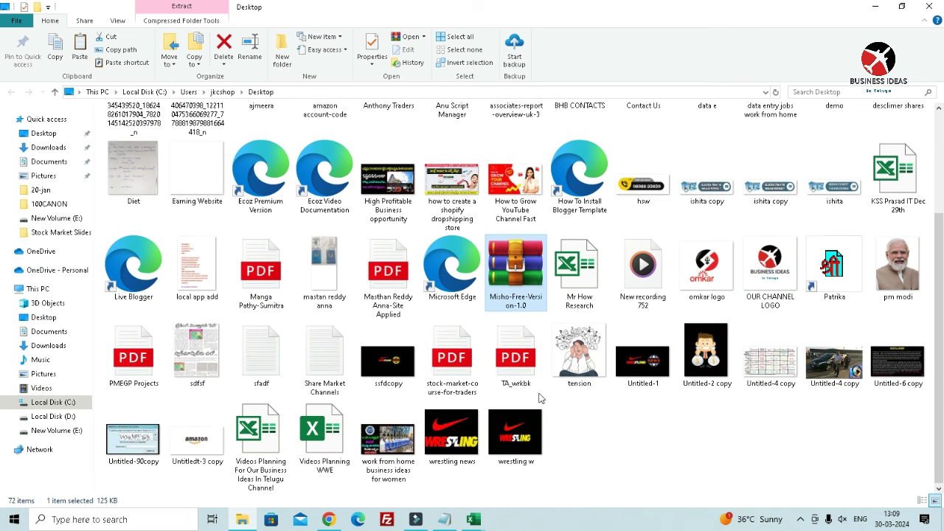
pyautogui.rightClick(655, 455)
pyautogui.moveTo(683, 440)
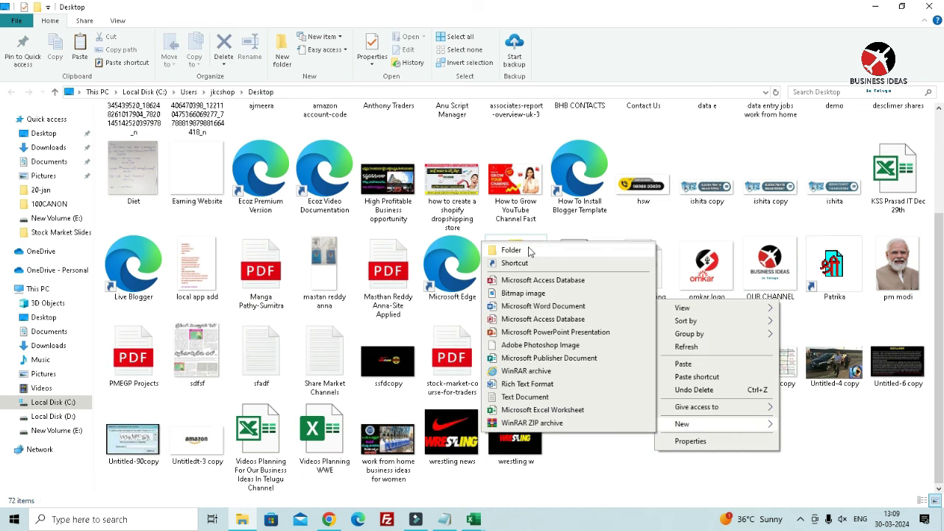
pyautogui.click(524, 250)
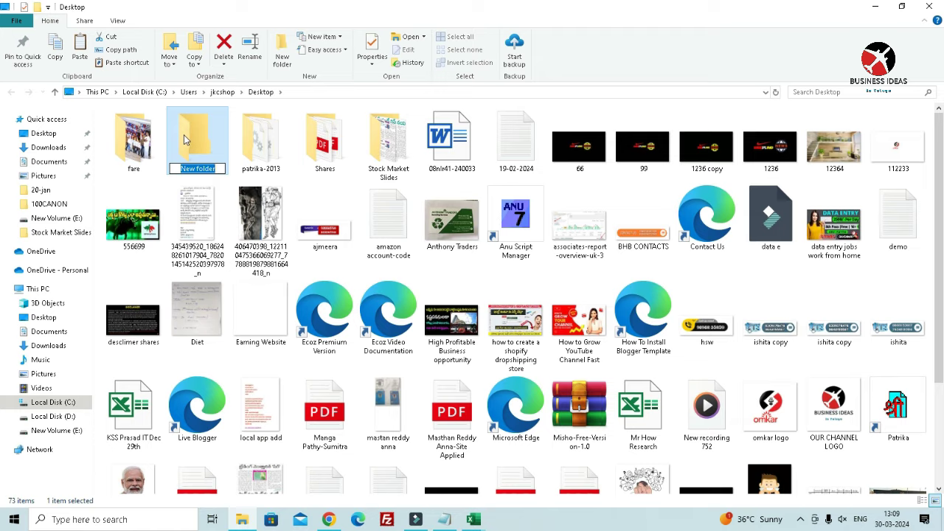
# Paste the Misho-Free-Version-1.0 zip into the new folder and extract its files there.
pyautogui.doubleClick(184, 137)
pyautogui.rightClick(260, 181)
pyautogui.click(295, 261)
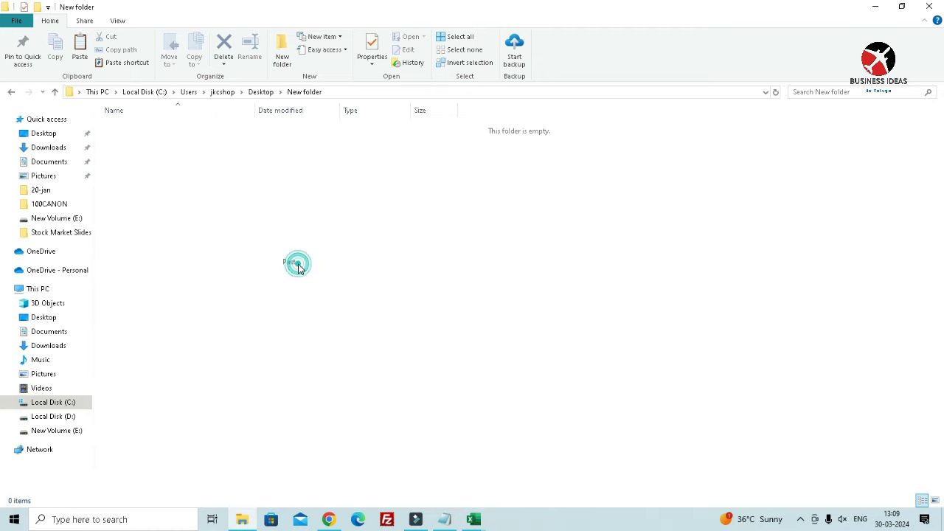
pyautogui.rightClick(184, 128)
pyautogui.click(225, 173)
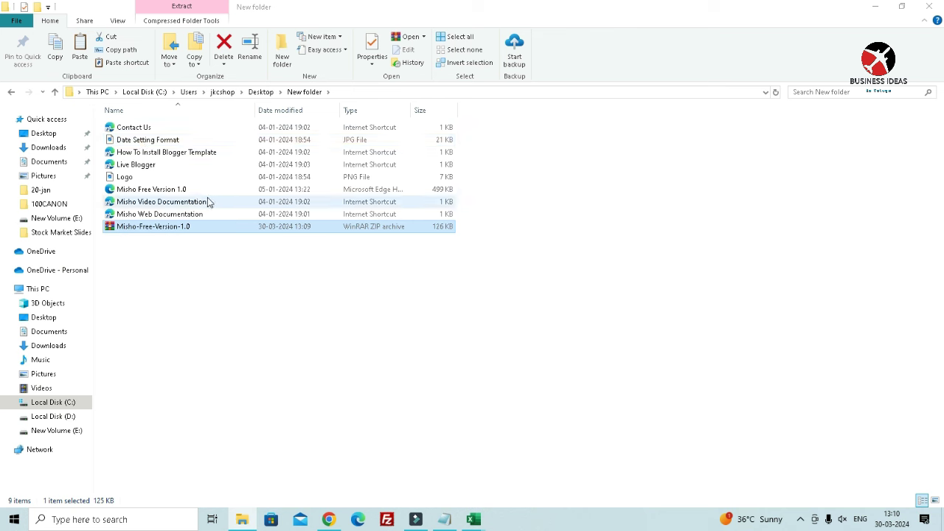
# Open the extracted Misho Free Version 1.0 XML file in Notepad, maximize it and look through the template code.
pyautogui.click(168, 190)
pyautogui.rightClick(168, 193)
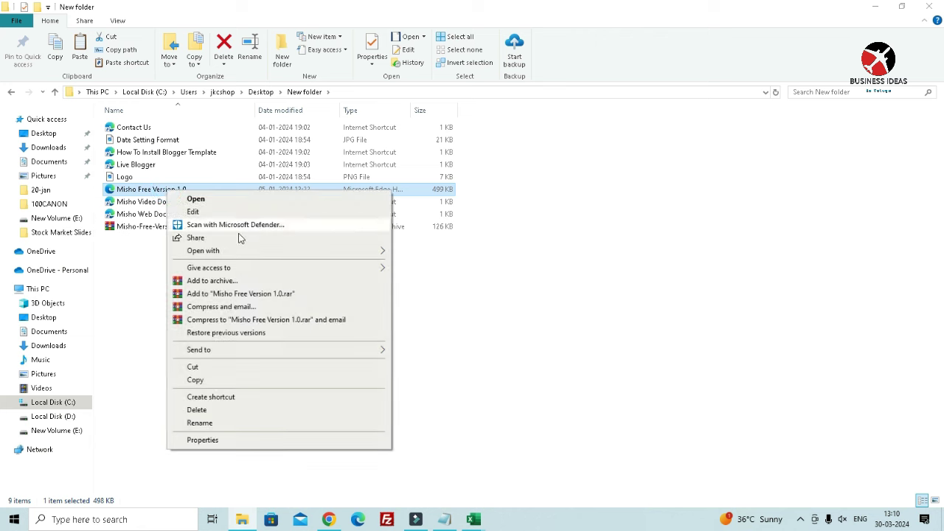
pyautogui.click(151, 155)
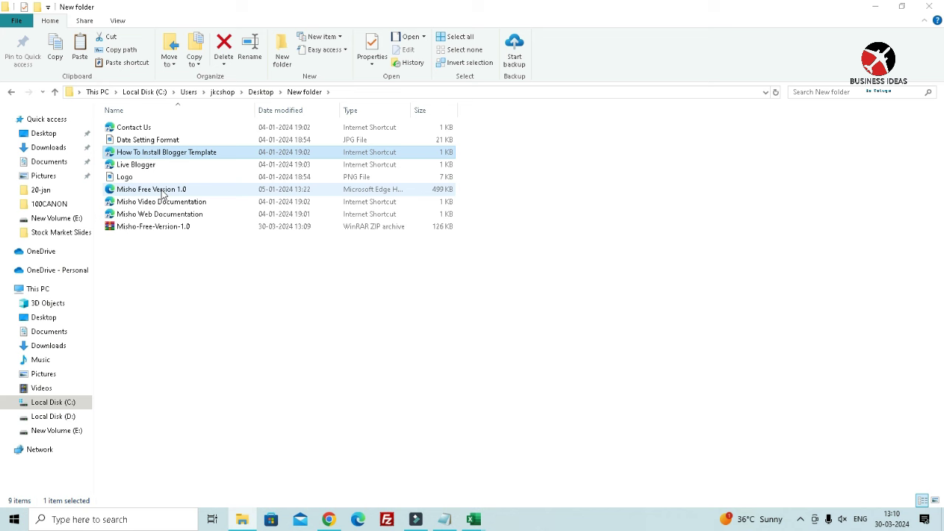
pyautogui.click(162, 191)
pyautogui.rightClick(162, 192)
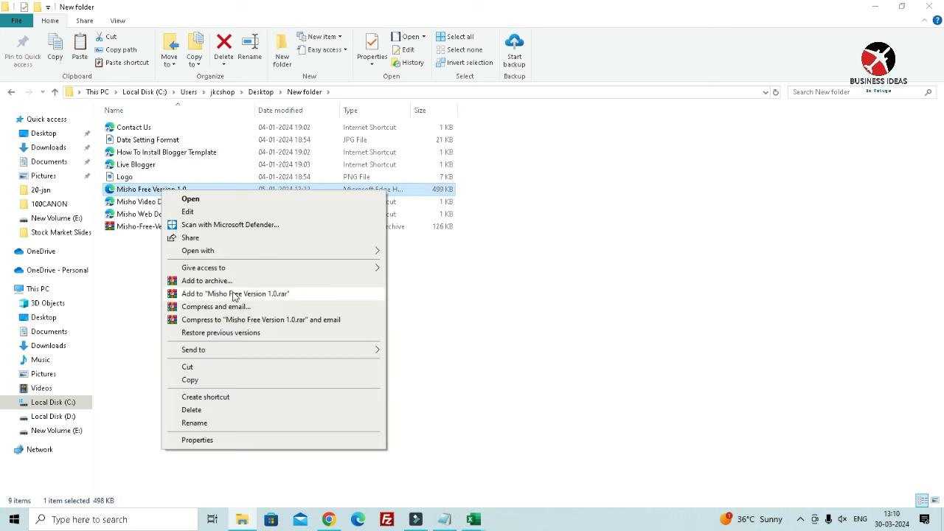
pyautogui.click(237, 251)
pyautogui.click(418, 278)
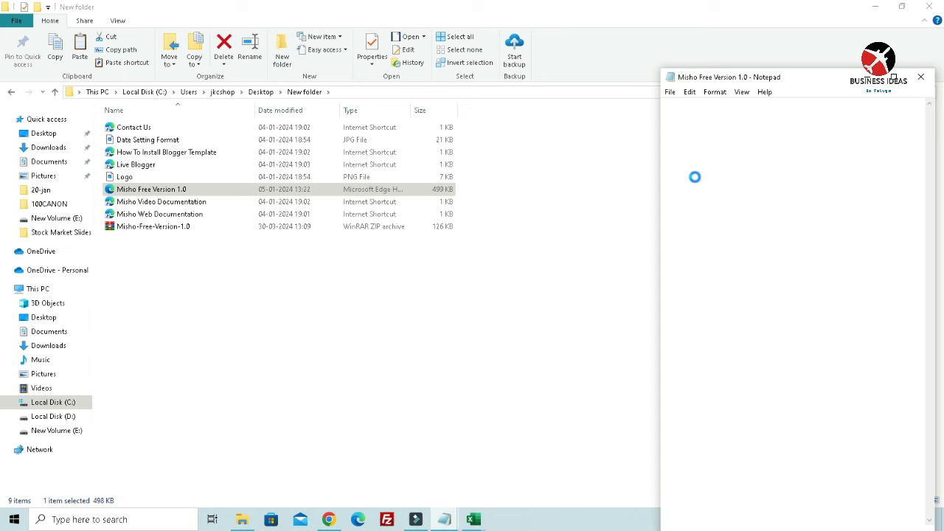
pyautogui.click(893, 77)
pyautogui.scroll(-15, 185, 181)
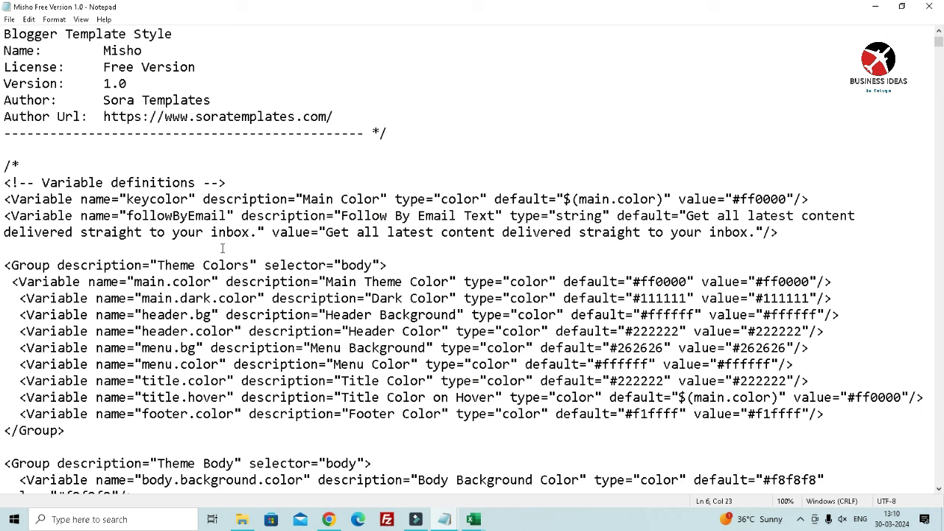
# Select all of the Misho template code and switch to the Blogger dashboard in Chrome.
pyautogui.hotkey('ctrl', 'a')
pyautogui.click(332, 517)
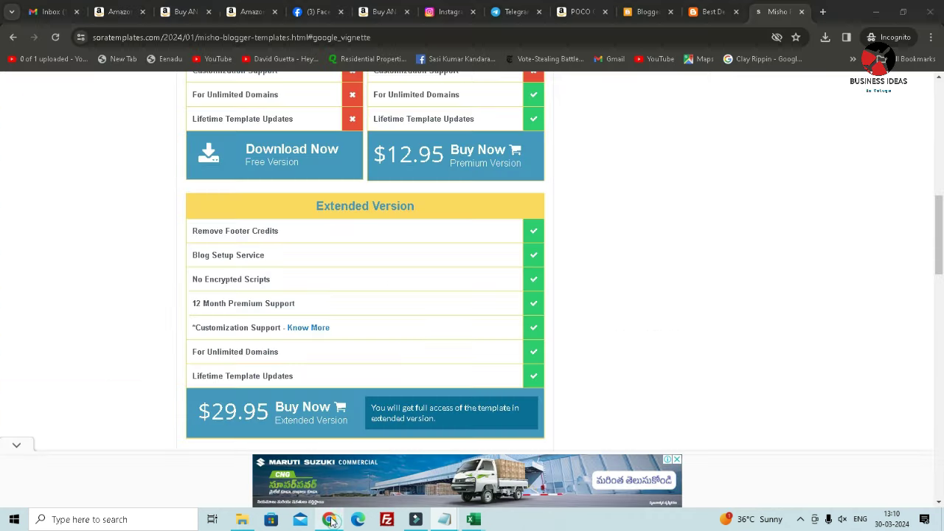
pyautogui.click(646, 12)
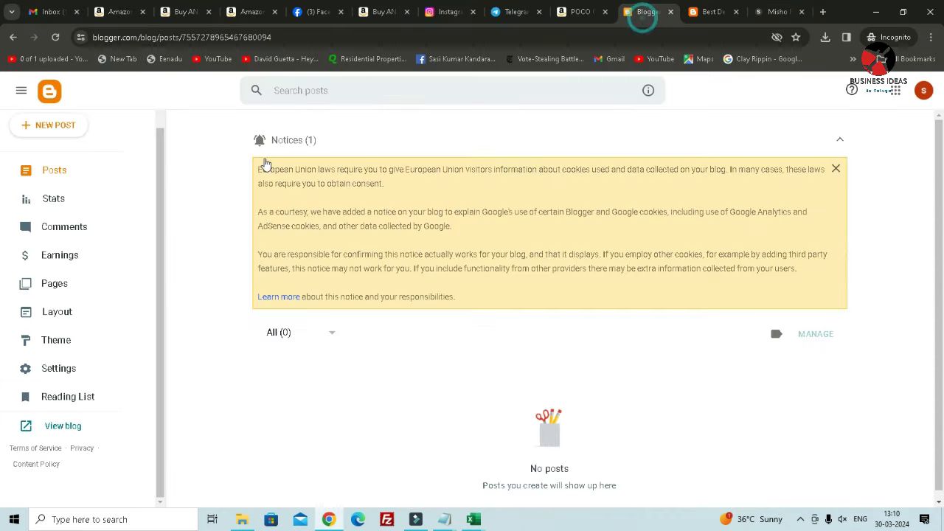
# Open the theme settings of the Best Deals Today blog.
pyautogui.click(72, 347)
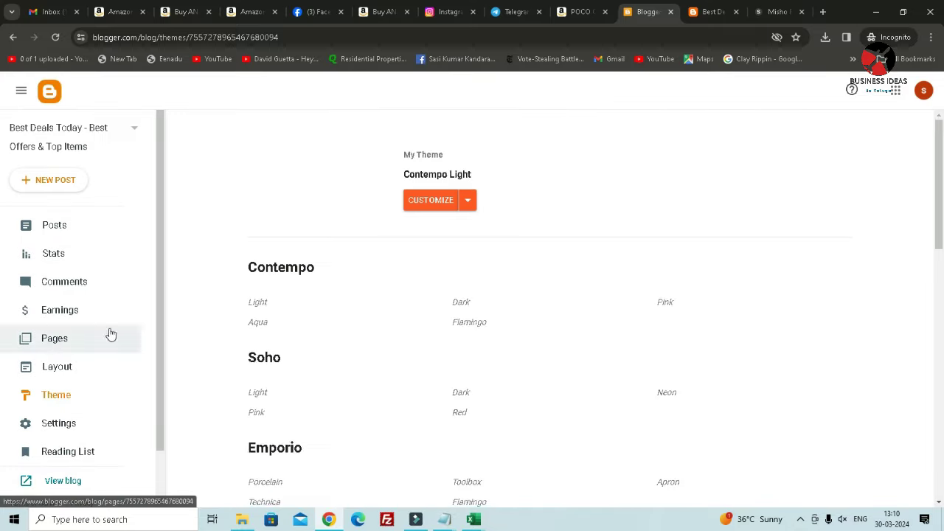
pyautogui.click(430, 397)
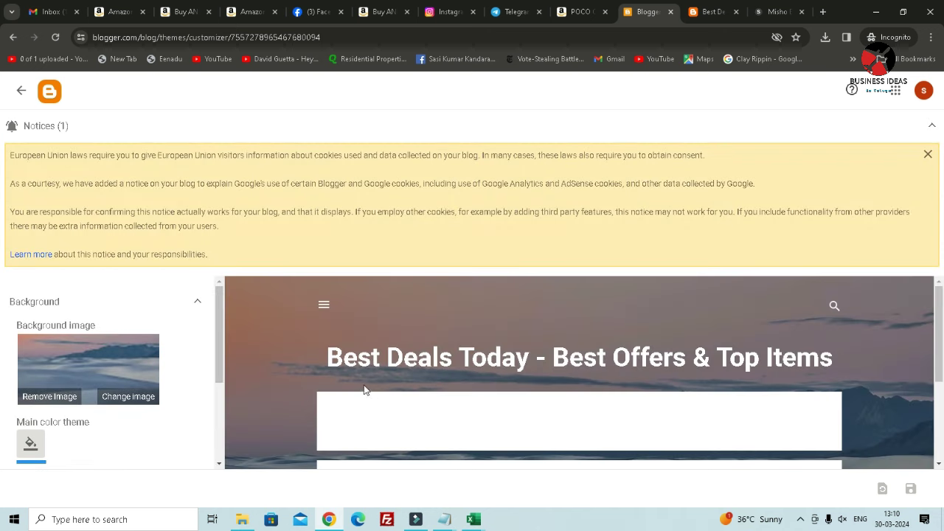
pyautogui.scroll(-3, 182, 410)
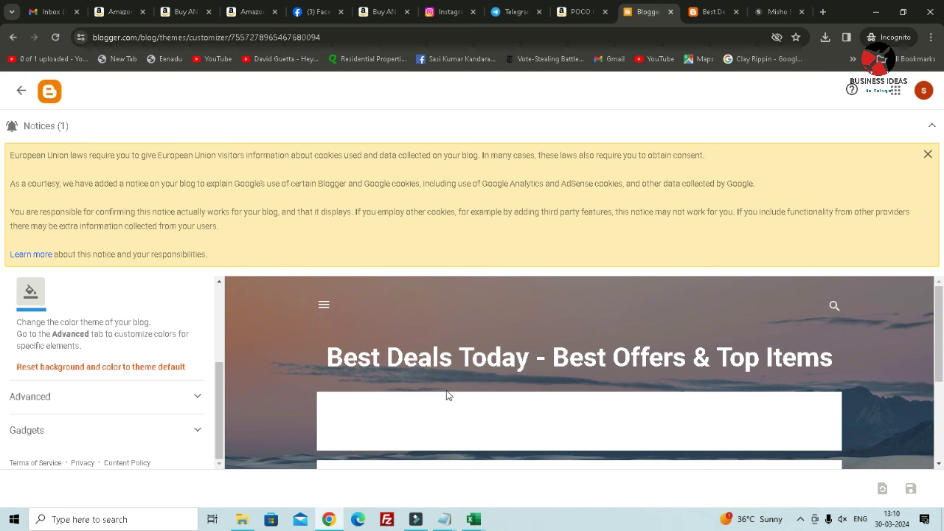
pyautogui.click(31, 294)
pyautogui.click(517, 424)
pyautogui.click(13, 37)
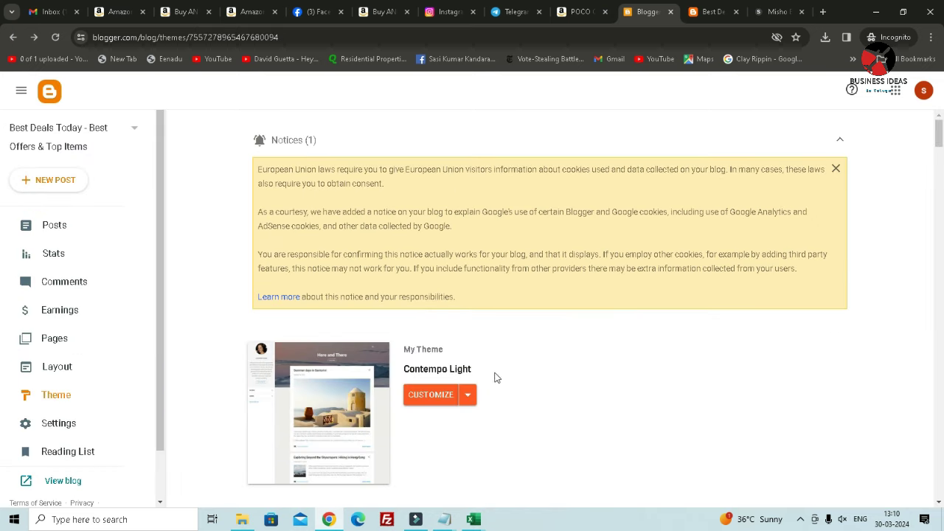
# Replace the entire HTML of the blog's current theme with the copied Misho template code and save it.
pyautogui.click(470, 397)
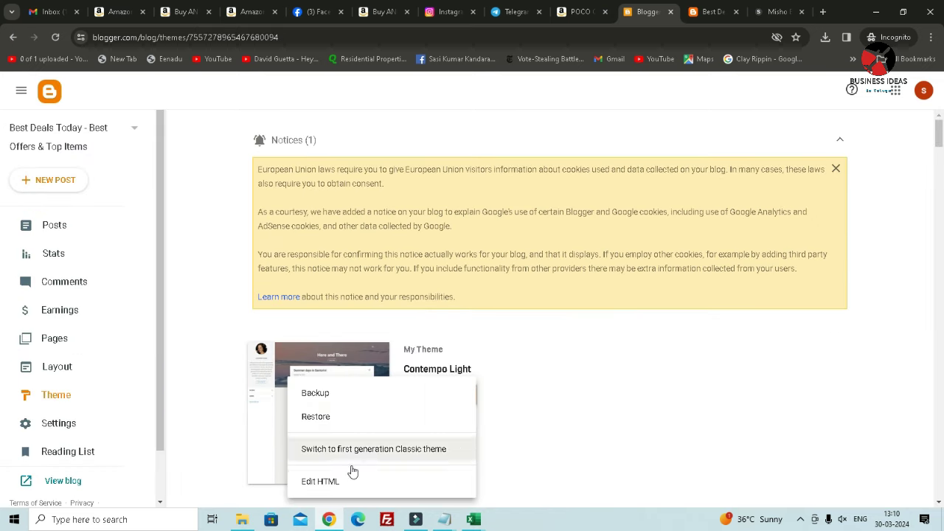
pyautogui.click(327, 487)
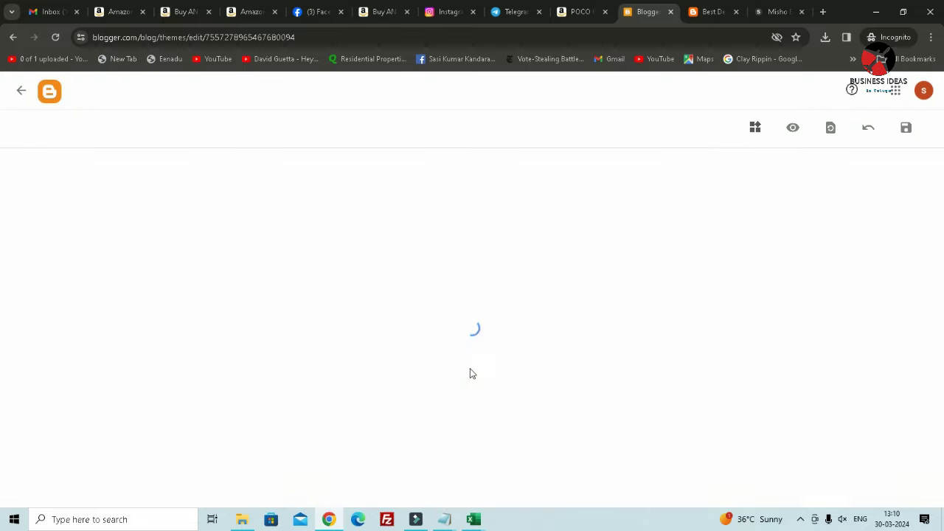
pyautogui.click(341, 269)
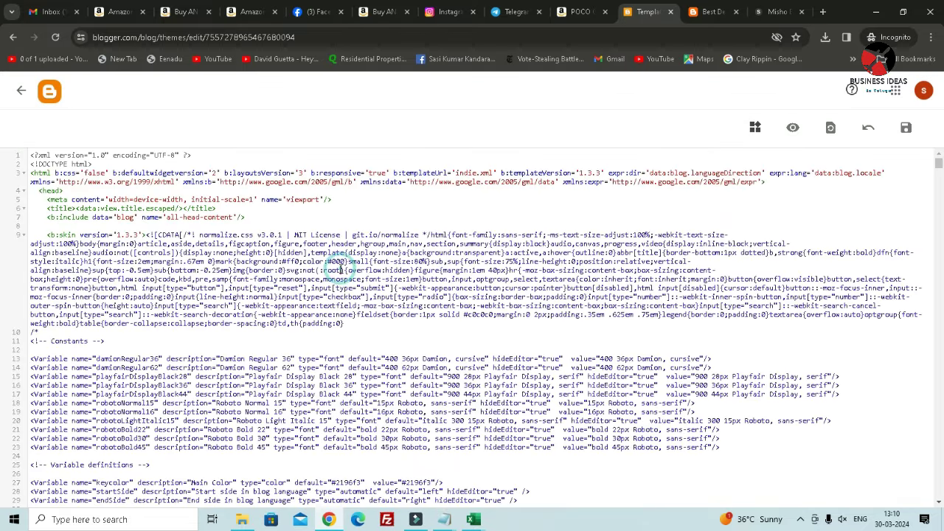
pyautogui.hotkey('ctrl', 'a')
pyautogui.hotkey('ctrl', 'v')
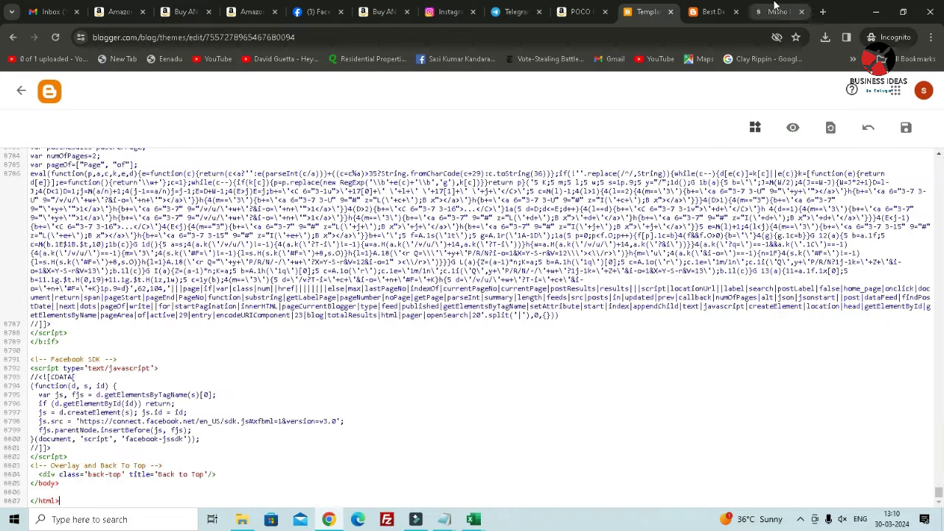
pyautogui.hotkey('ctrl', 'Tab')
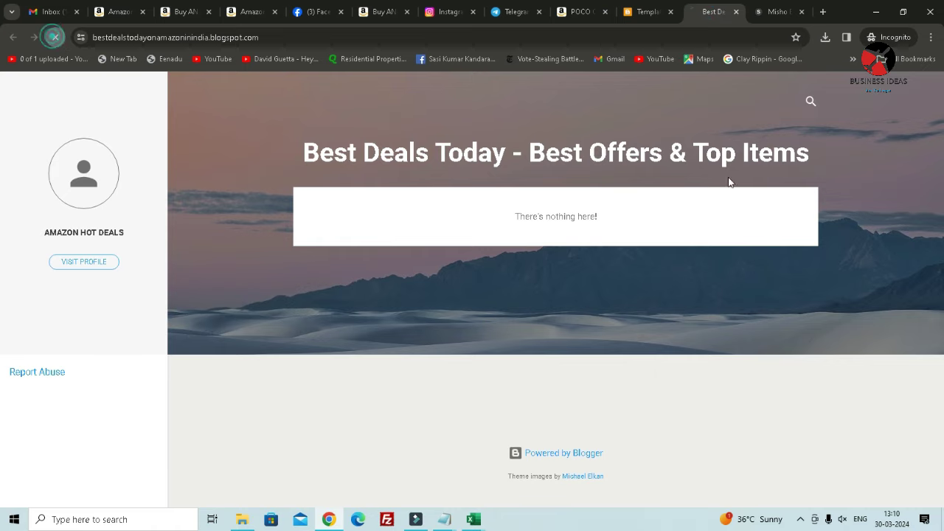
pyautogui.click(646, 11)
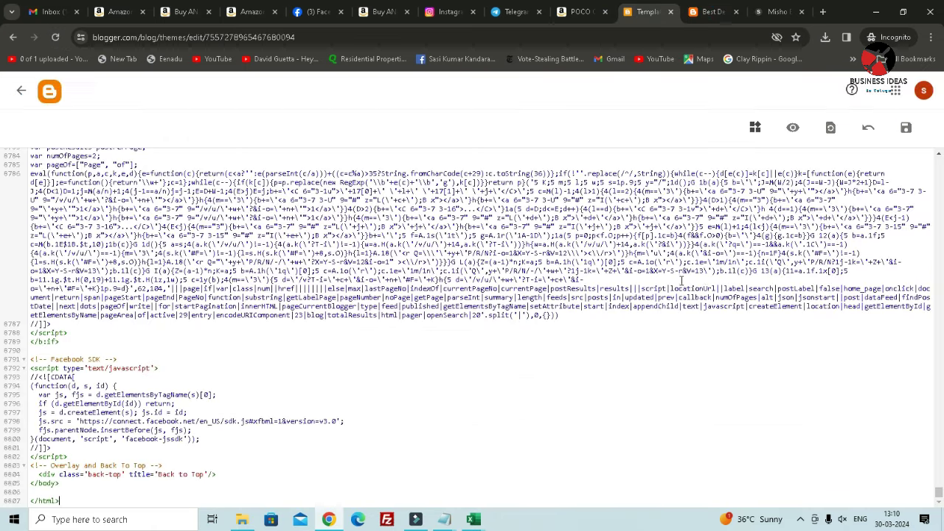
pyautogui.click(906, 129)
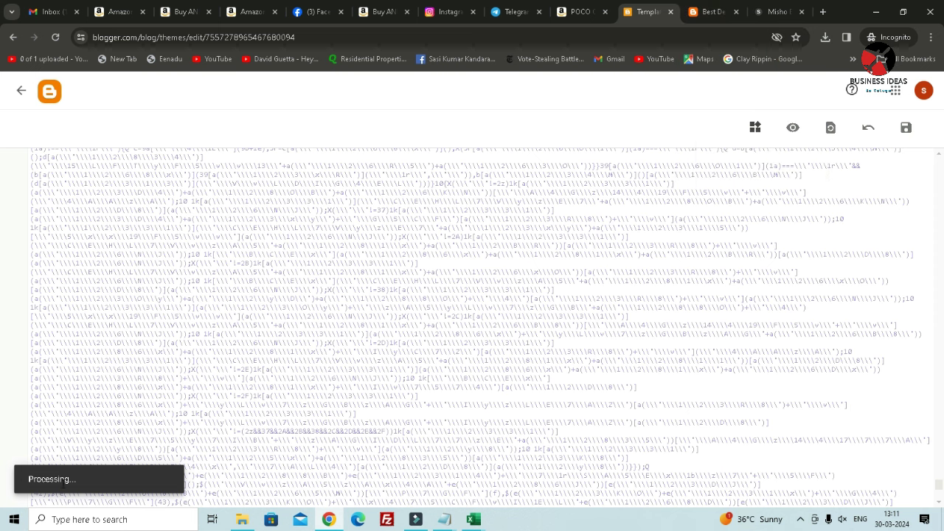
# Reload the published blog after the theme update and check its home page with the new template.
pyautogui.click(708, 12)
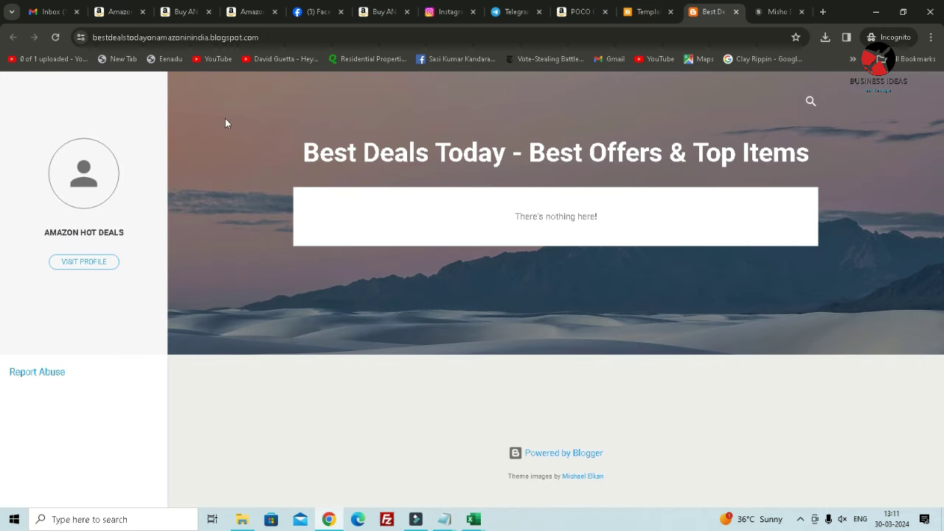
pyautogui.click(54, 38)
pyautogui.click(638, 12)
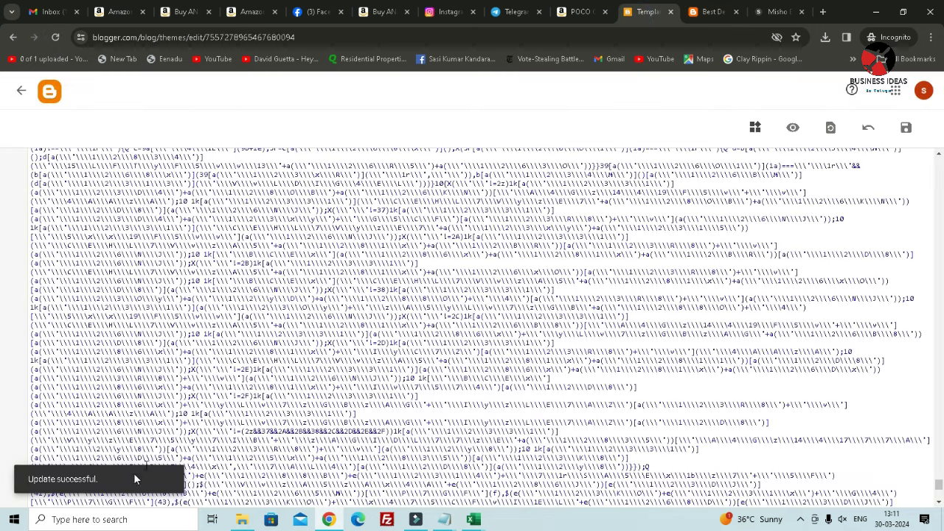
pyautogui.click(710, 12)
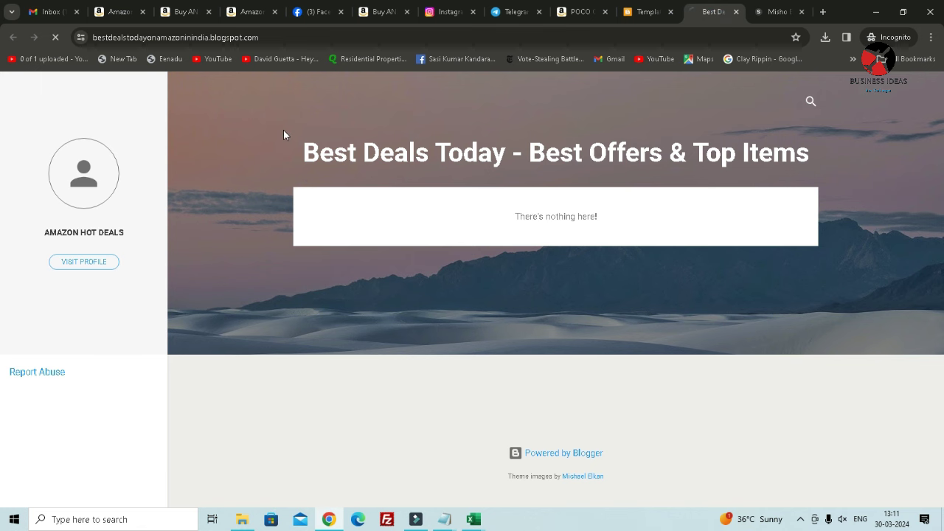
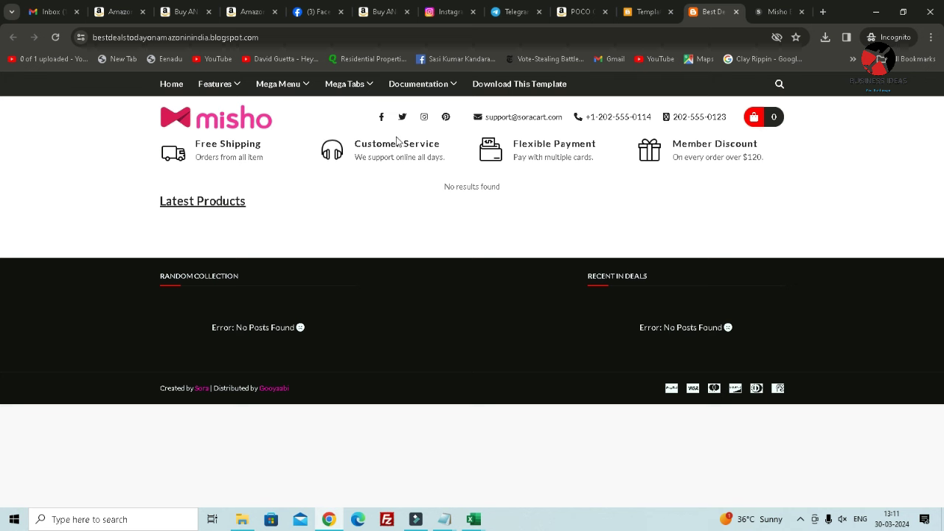
pyautogui.moveTo(779, 123)
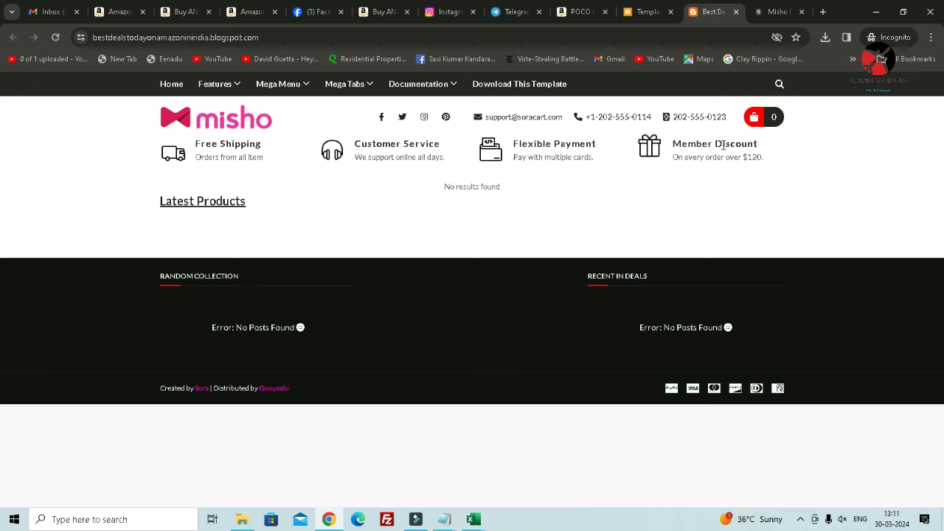
# Leave the theme's HTML editor, revisit the Amazon kurta page and the blog, and start a new blog post.
pyautogui.click(646, 12)
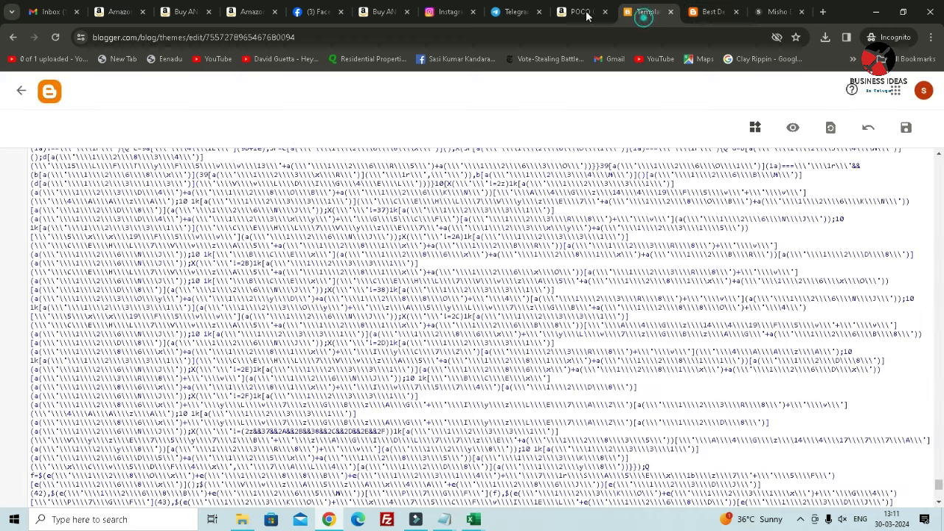
pyautogui.click(18, 93)
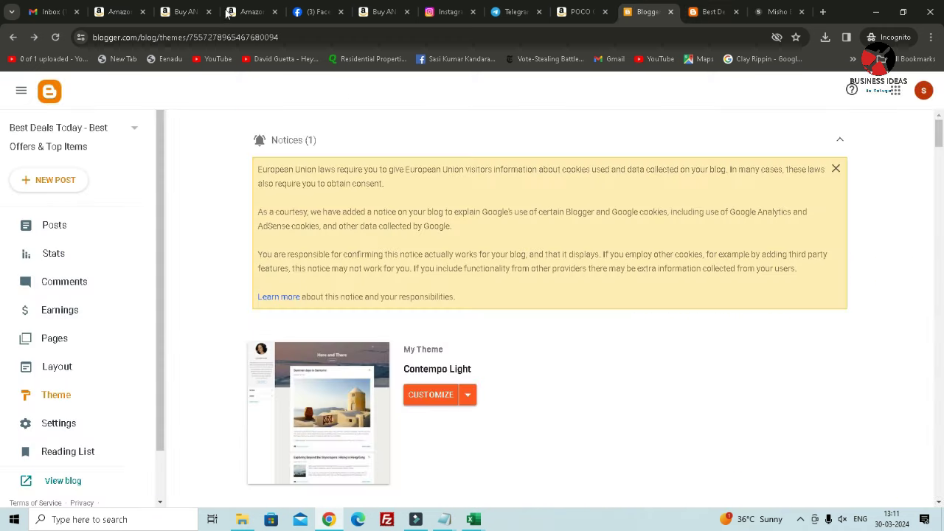
pyautogui.click(251, 12)
pyautogui.click(185, 12)
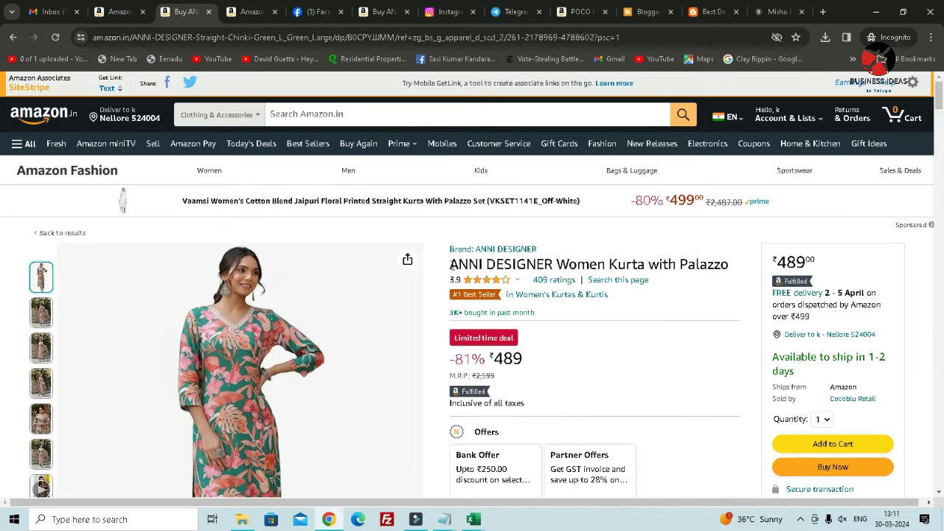
pyautogui.click(709, 12)
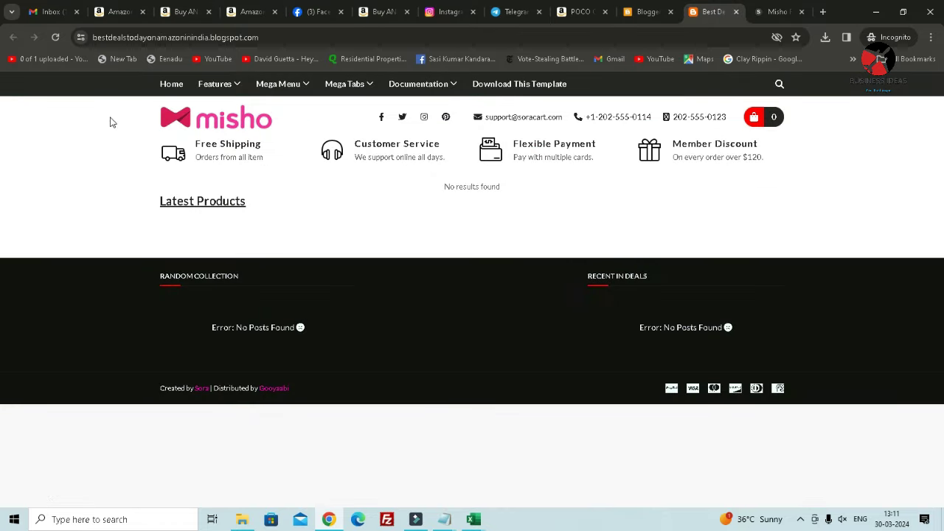
pyautogui.click(646, 12)
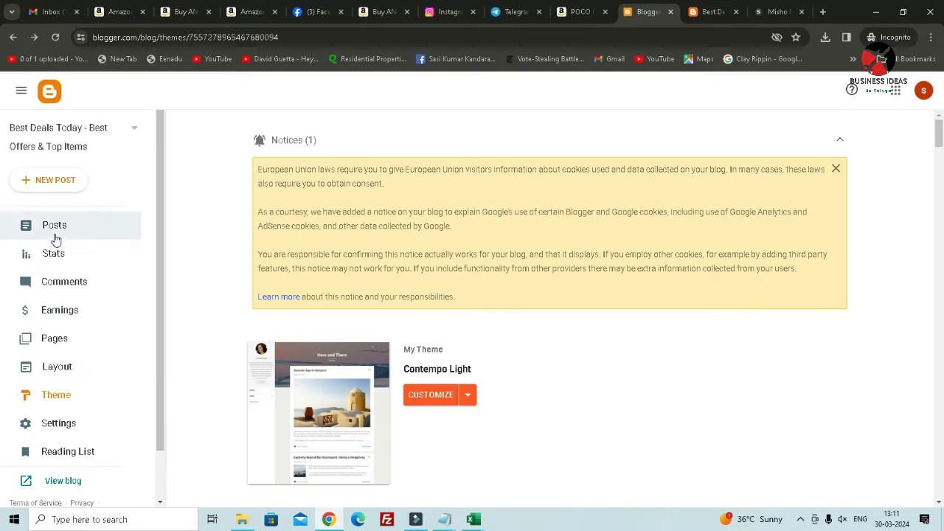
pyautogui.click(54, 236)
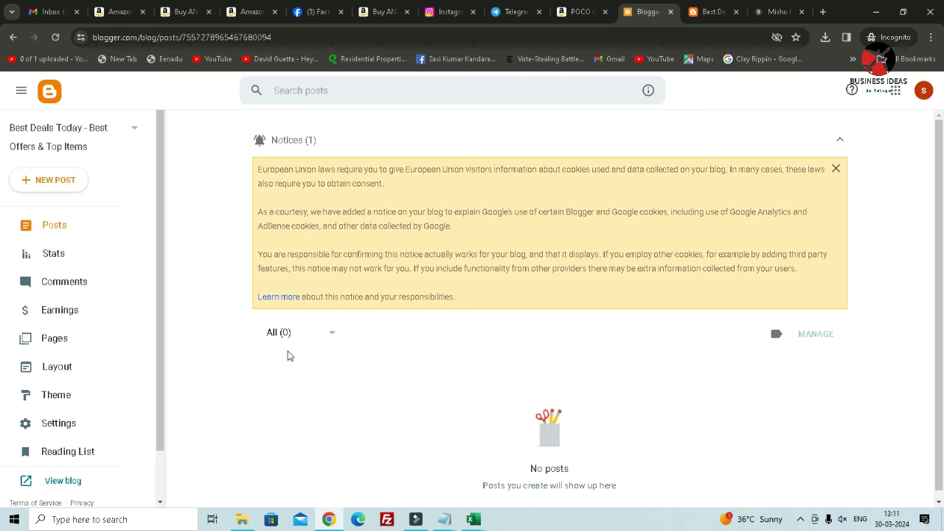
pyautogui.click(65, 184)
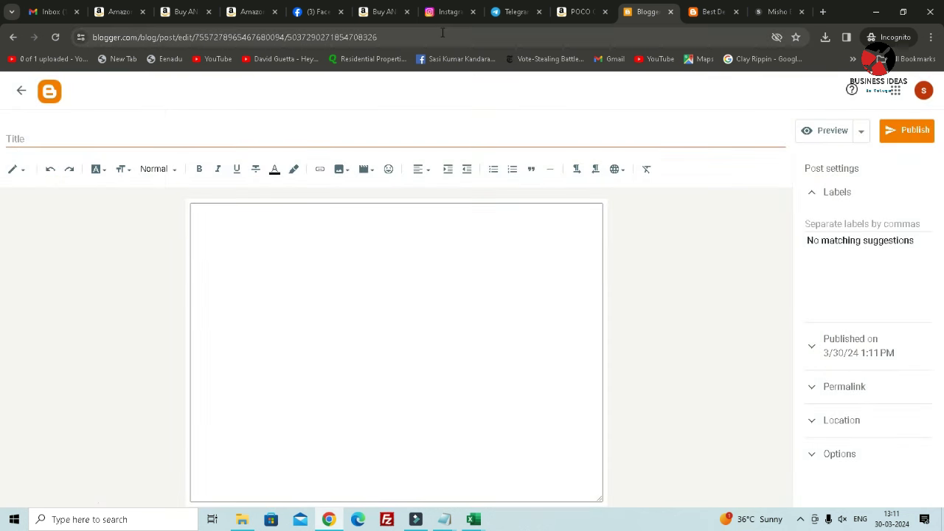
# Copy the product name "ANNI DESIGNER Women Kurta with Palazzo" from the affiliate-linked Amazon page into the post's title and body.
pyautogui.click(380, 12)
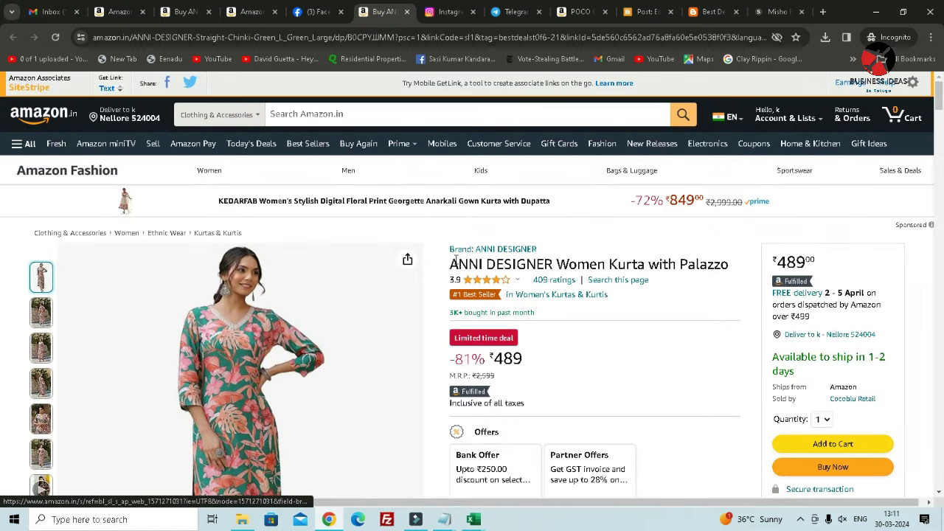
pyautogui.moveTo(450, 264); pyautogui.dragTo(729, 267)
pyautogui.hotkey('ctrl', 'c')
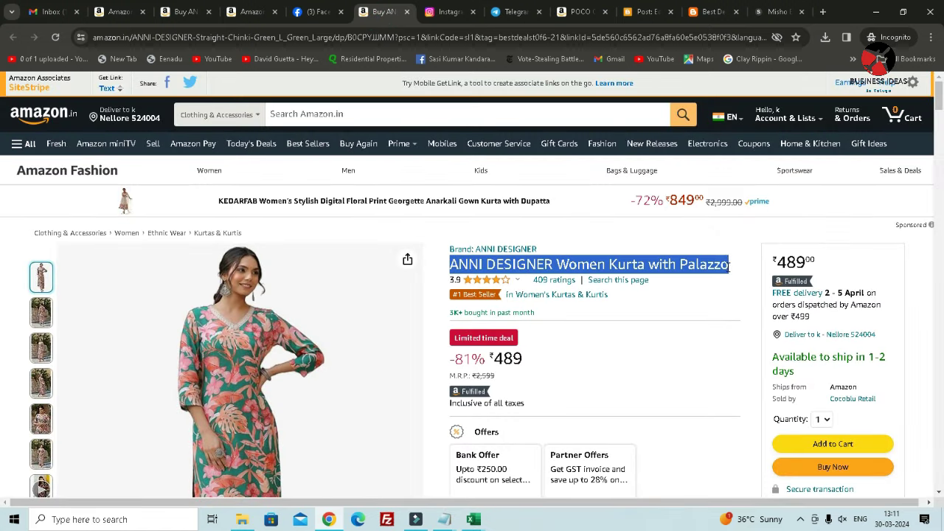
pyautogui.click(694, 6)
pyautogui.click(645, 12)
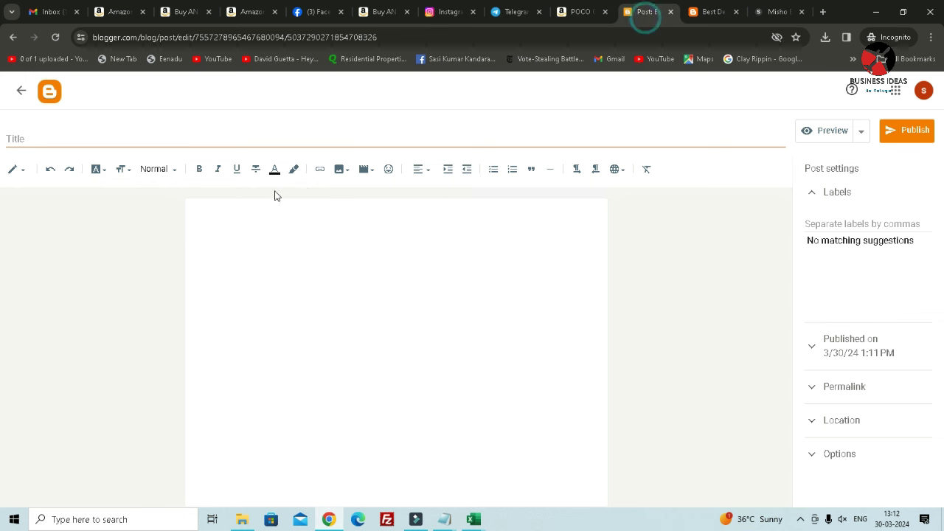
pyautogui.click(181, 136)
pyautogui.hotkey('ctrl', 'v')
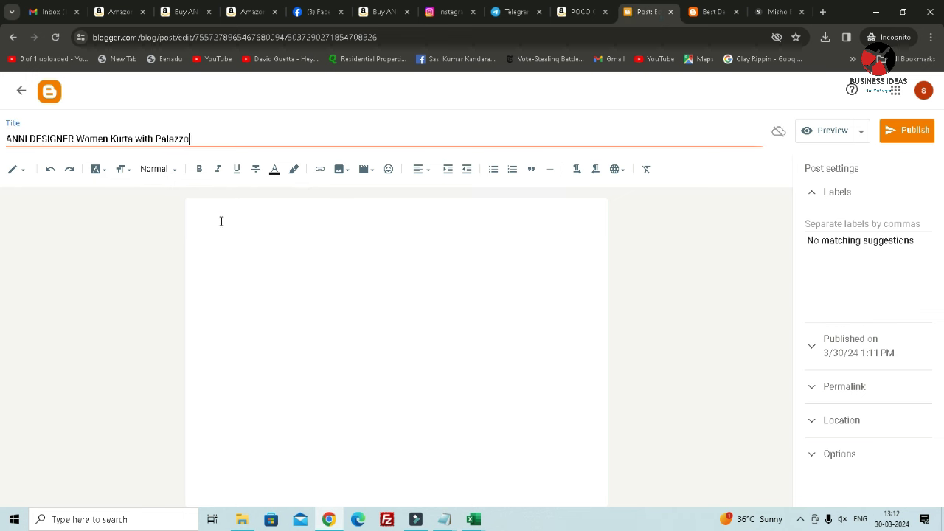
pyautogui.click(221, 221)
pyautogui.hotkey('ctrl', 'v')
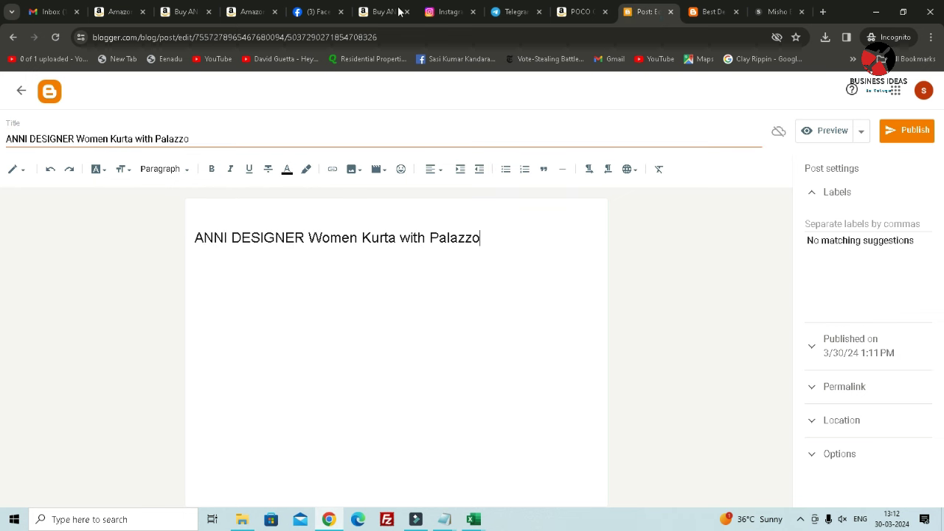
# Save the main kurta photo from the Amazon product page to the Desktop as the JPEG image 71BLkd39VKL._SY741_.
pyautogui.click(371, 12)
pyautogui.scroll(-2, 290, 279)
pyautogui.rightClick(250, 247)
pyautogui.click(295, 276)
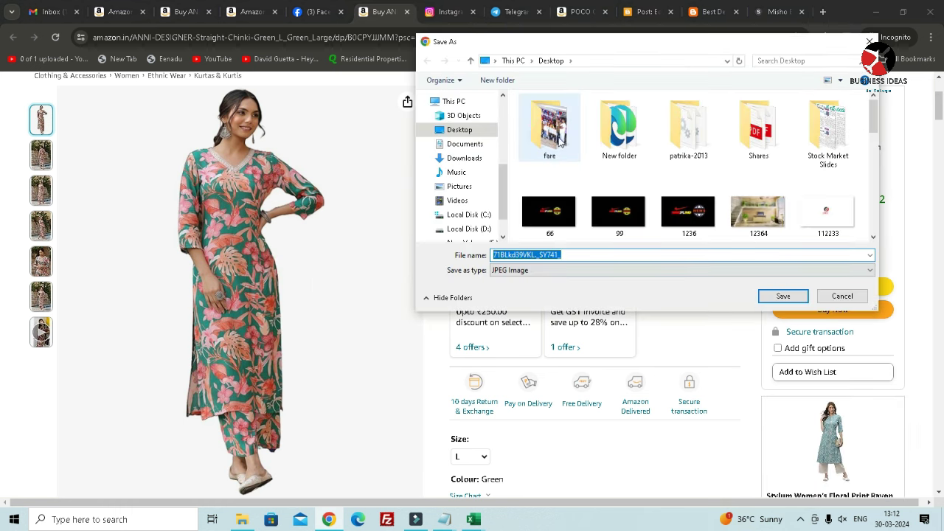
pyautogui.click(783, 296)
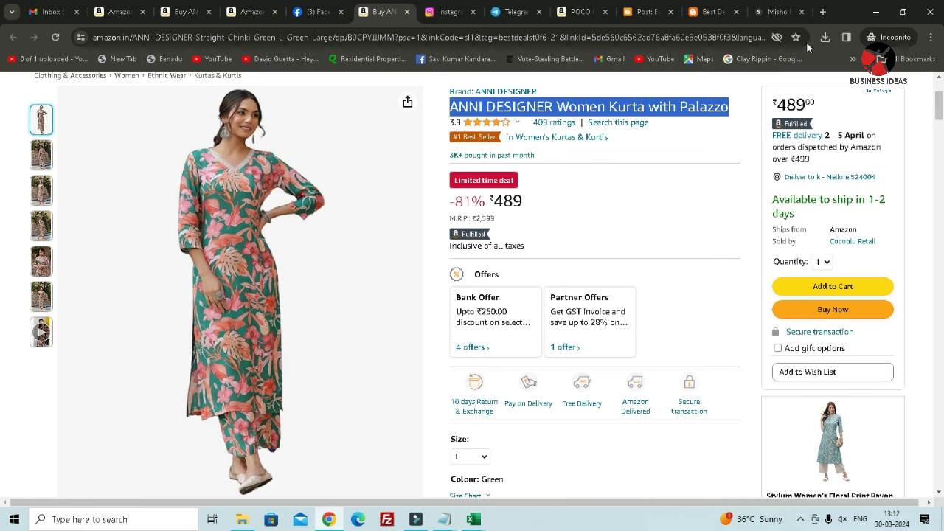
# Upload the kurta photo 71BLkd39VKL._SY741_ from the Desktop and insert it below the product name in the blog post.
pyautogui.click(636, 12)
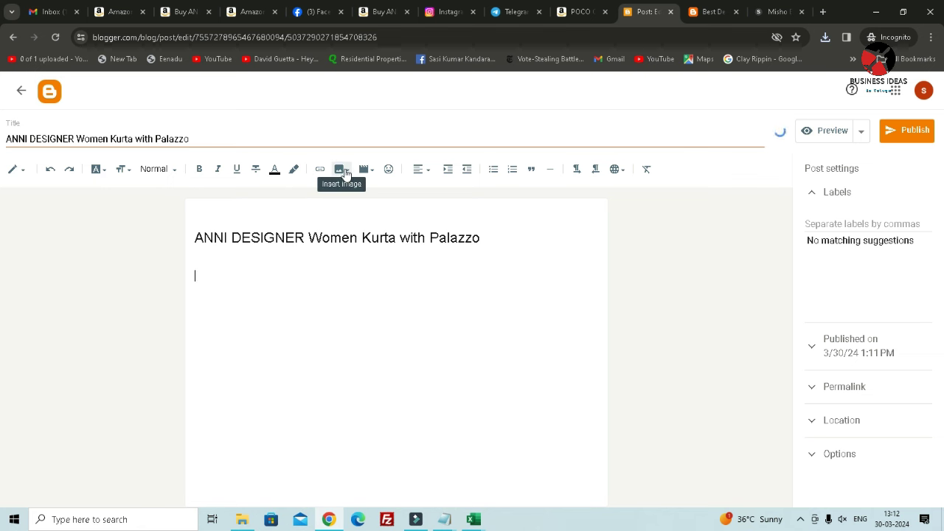
pyautogui.click(341, 169)
pyautogui.click(404, 199)
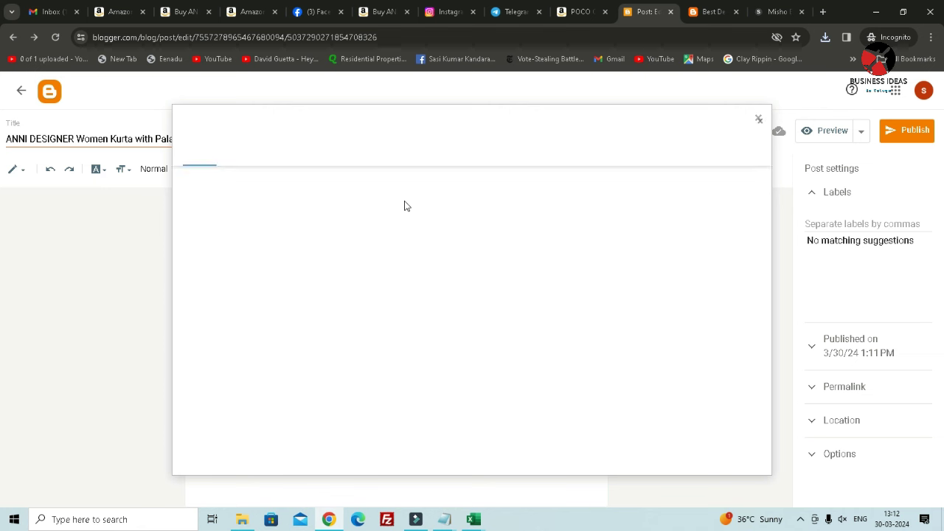
pyautogui.click(216, 183)
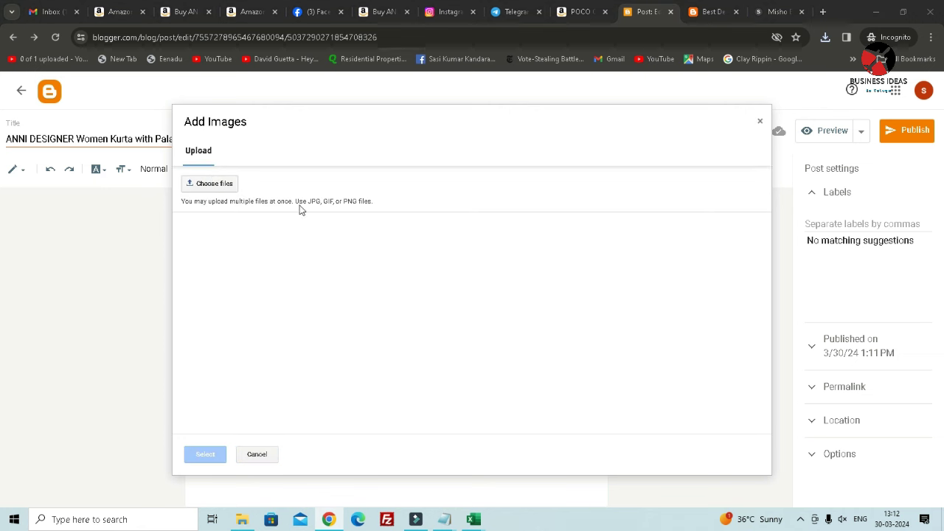
pyautogui.click(757, 210)
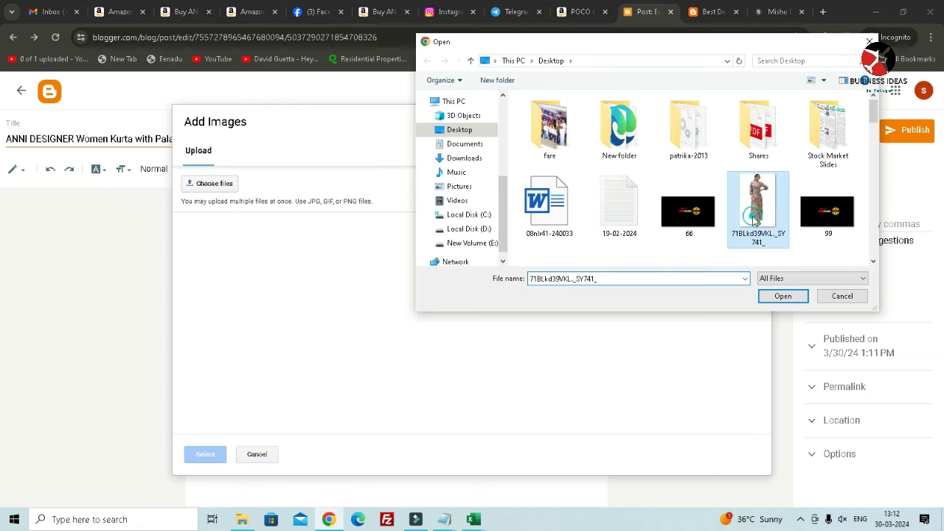
pyautogui.click(782, 296)
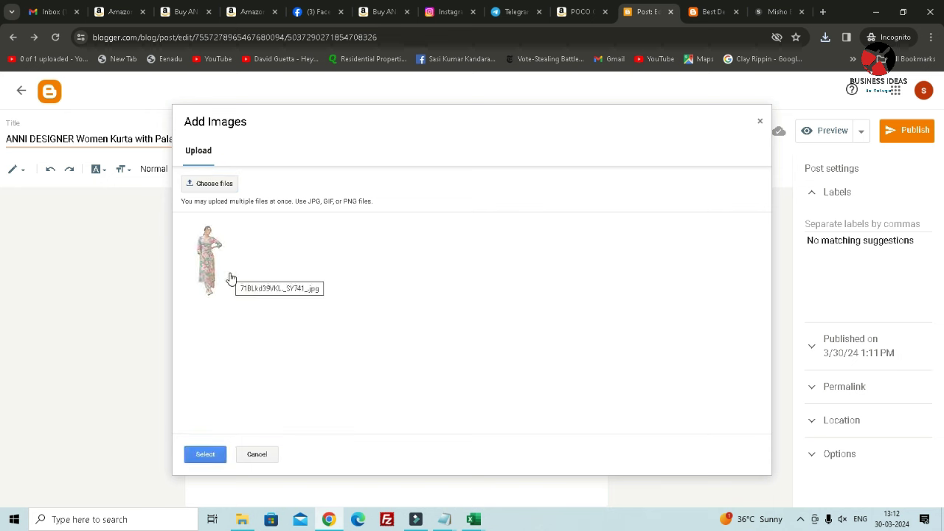
pyautogui.click(221, 274)
pyautogui.click(205, 454)
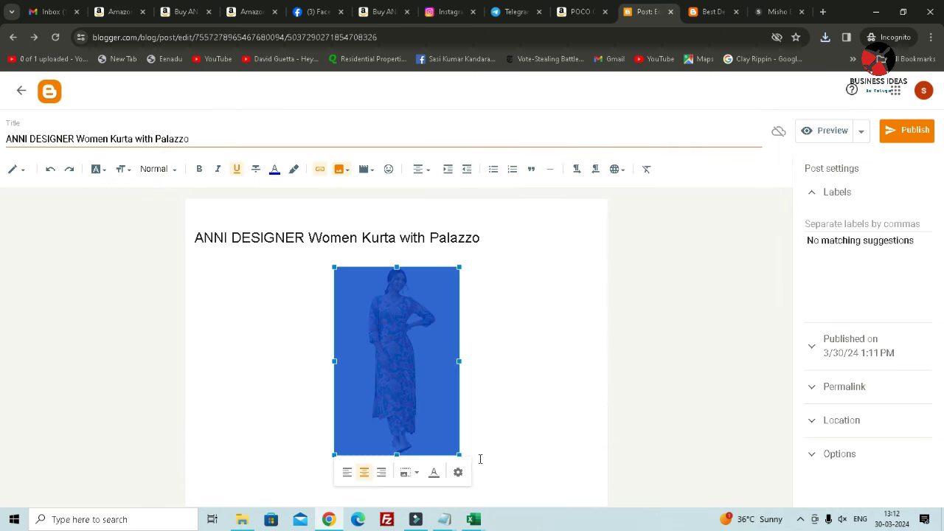
# Set the kurta image's alt text and title text to "ANNI DESIGNER Women Kurta with Palazzo".
pyautogui.click(457, 474)
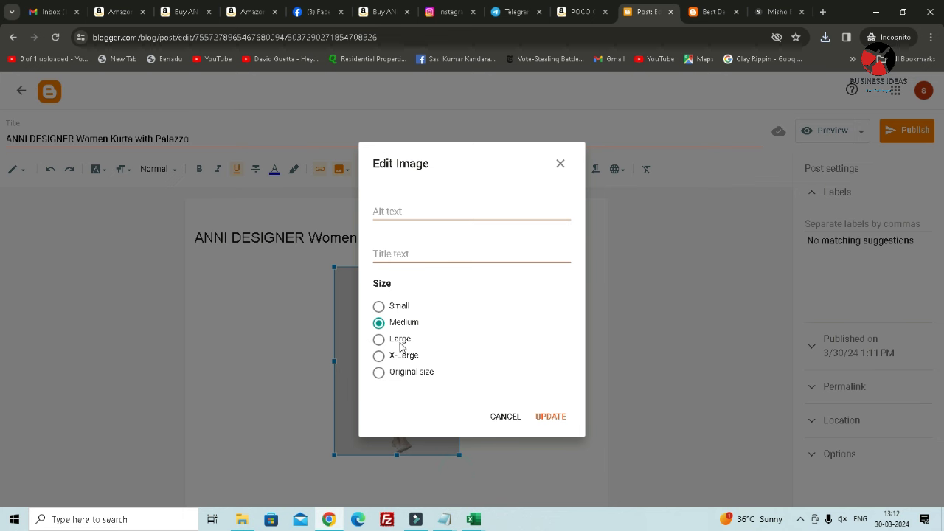
pyautogui.click(408, 210)
pyautogui.hotkey('ctrl', 'v')
pyautogui.click(440, 255)
pyautogui.hotkey('ctrl', 'v')
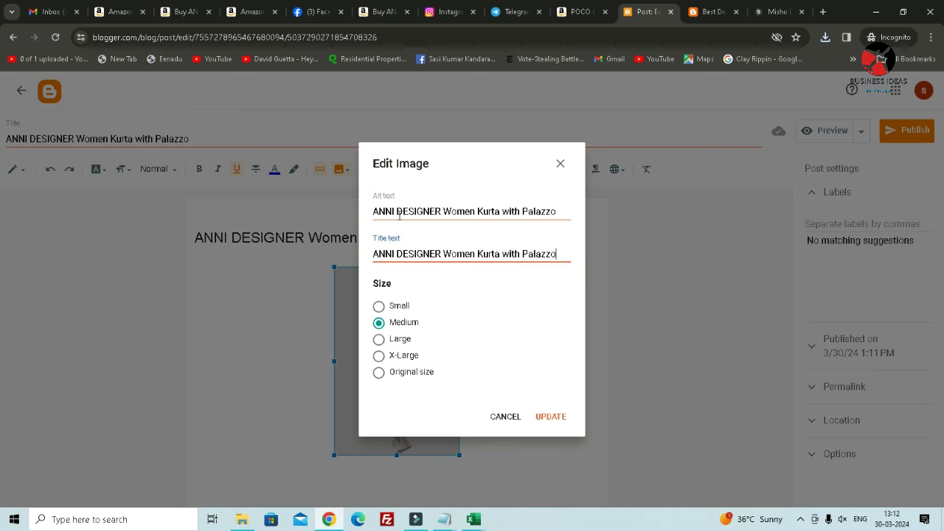
pyautogui.click(550, 417)
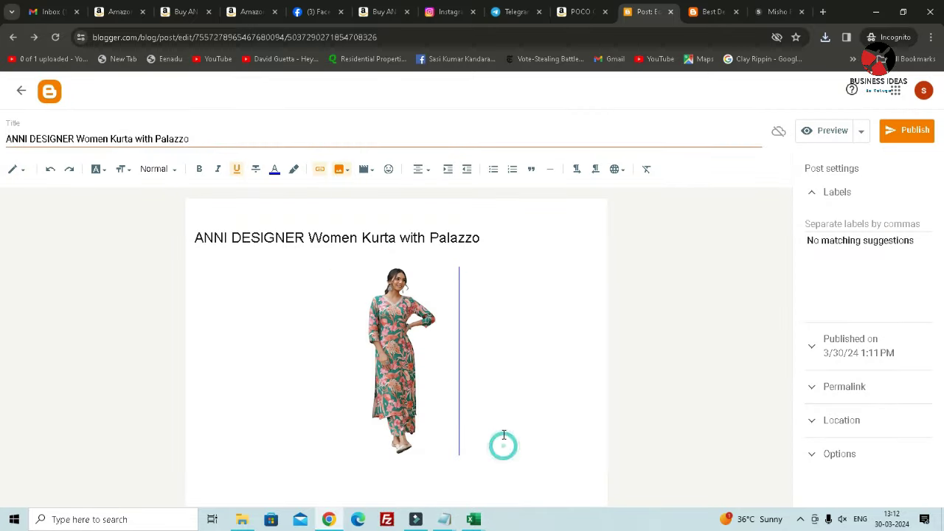
# Generate a short SiteStripe text link for the kurta on its Amazon product page and copy it.
pyautogui.click(485, 238)
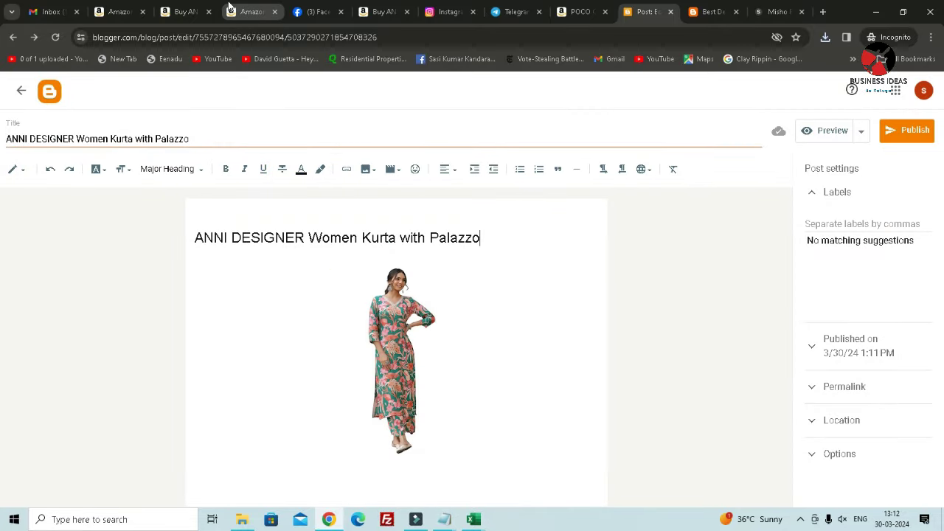
pyautogui.click(202, 11)
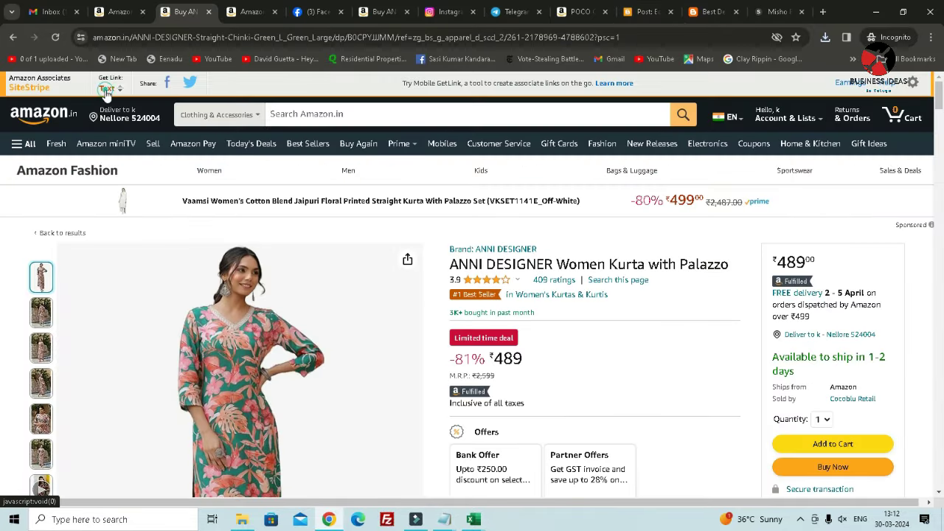
pyautogui.click(107, 88)
pyautogui.rightClick(107, 196)
pyautogui.click(137, 212)
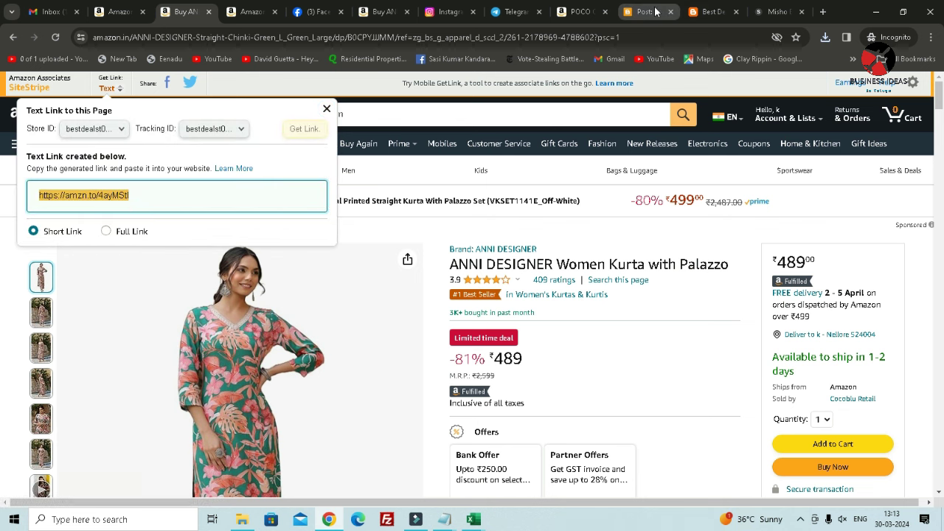
# Link the product name in the post body to the copied short Amazon affiliate link.
pyautogui.click(649, 14)
pyautogui.moveTo(486, 239); pyautogui.dragTo(190, 248)
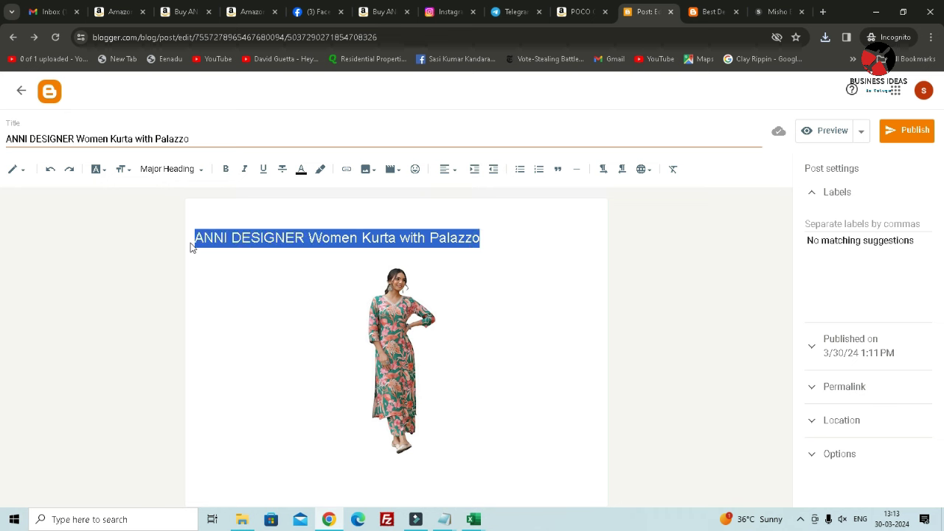
pyautogui.click(351, 171)
pyautogui.click(439, 284)
pyautogui.hotkey('ctrl', 'v')
pyautogui.click(555, 364)
pyautogui.click(428, 445)
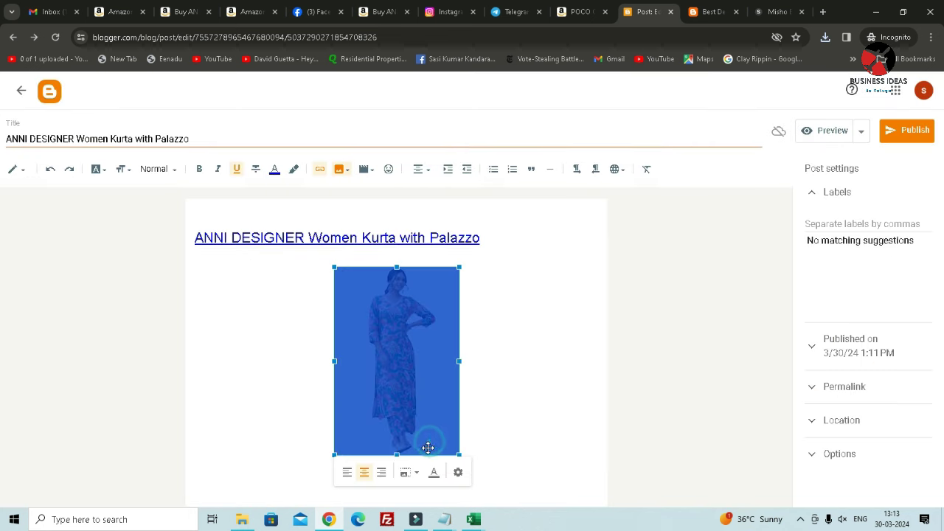
pyautogui.click(485, 450)
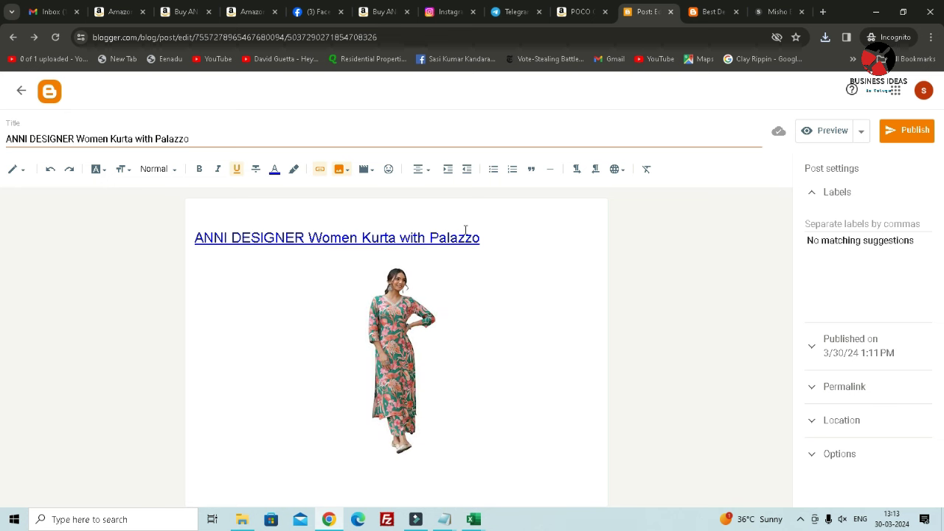
# Add the line "To purchage this item click bellow :" above the linked product name.
pyautogui.click(195, 238)
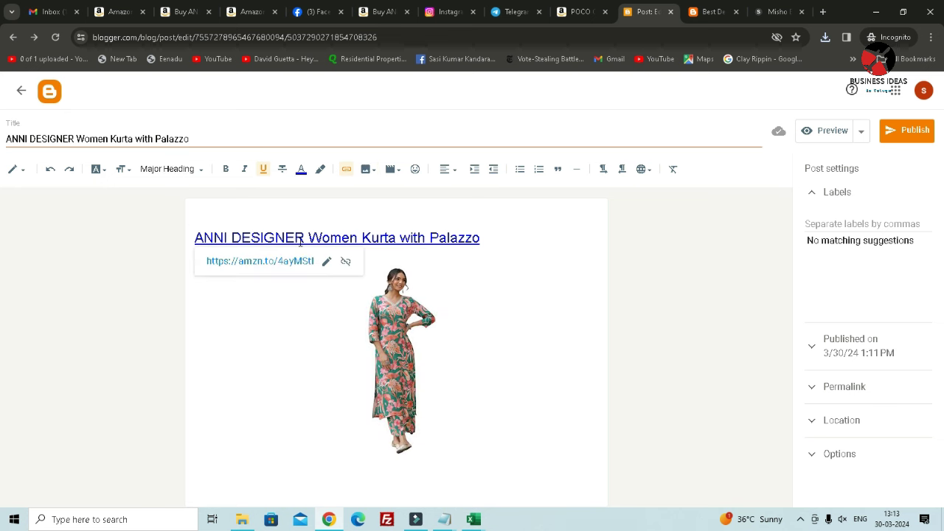
pyautogui.press('Return')
pyautogui.press('Up')
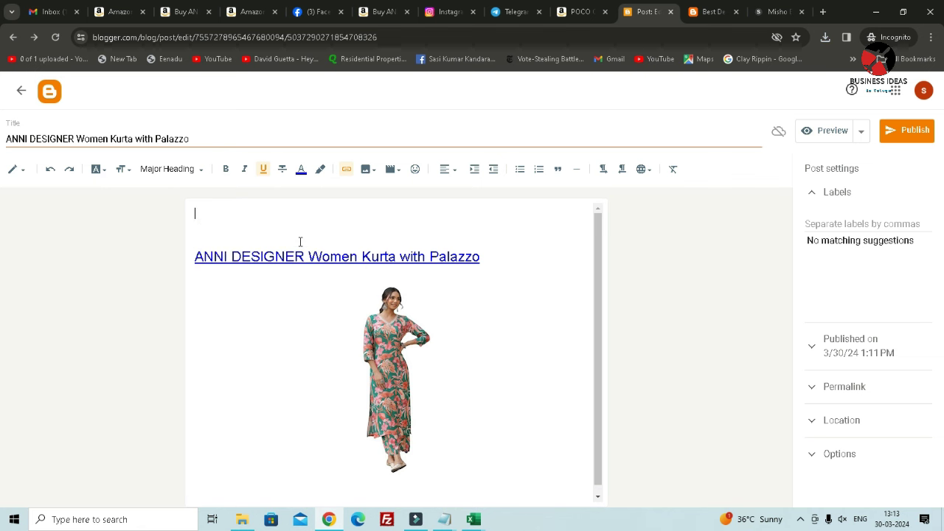
pyautogui.write('T')
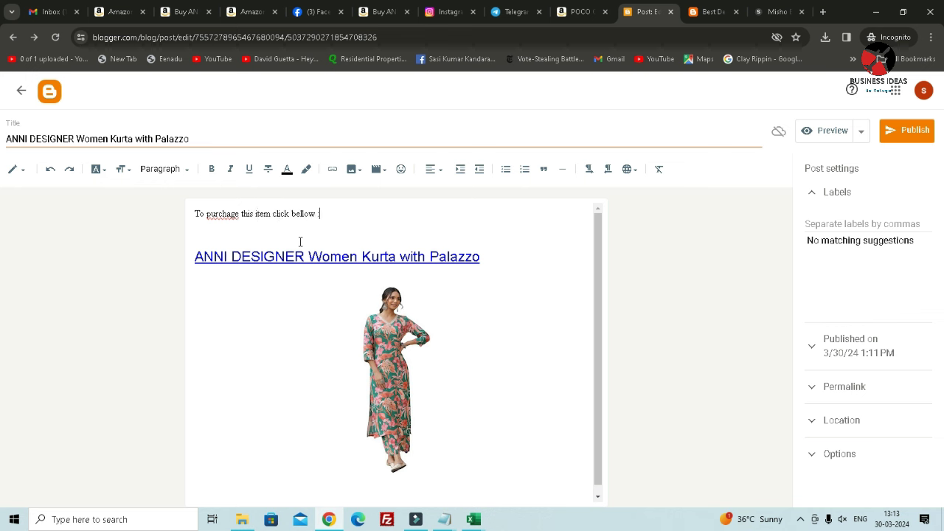
# Format the line "To purchage this item click bellow :" as a large bold heading.
pyautogui.hotkey('shift', 'Up')
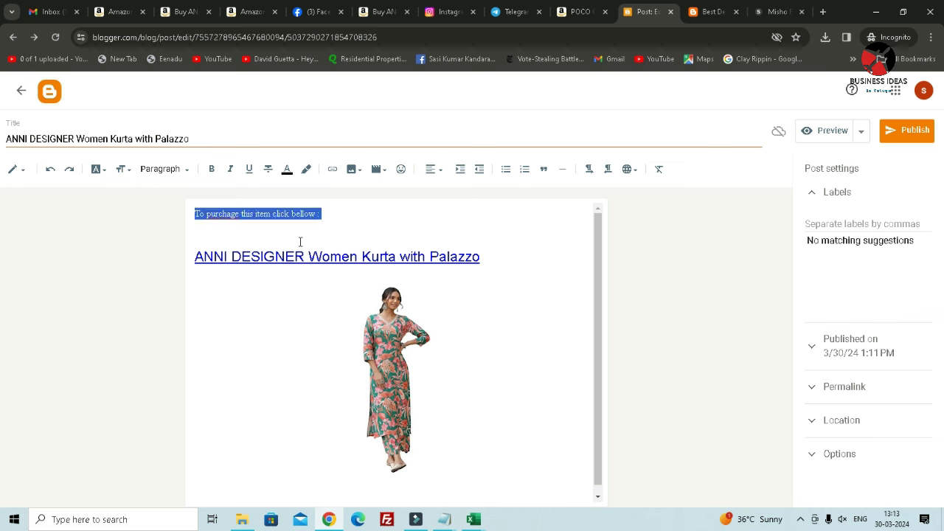
pyautogui.click(211, 169)
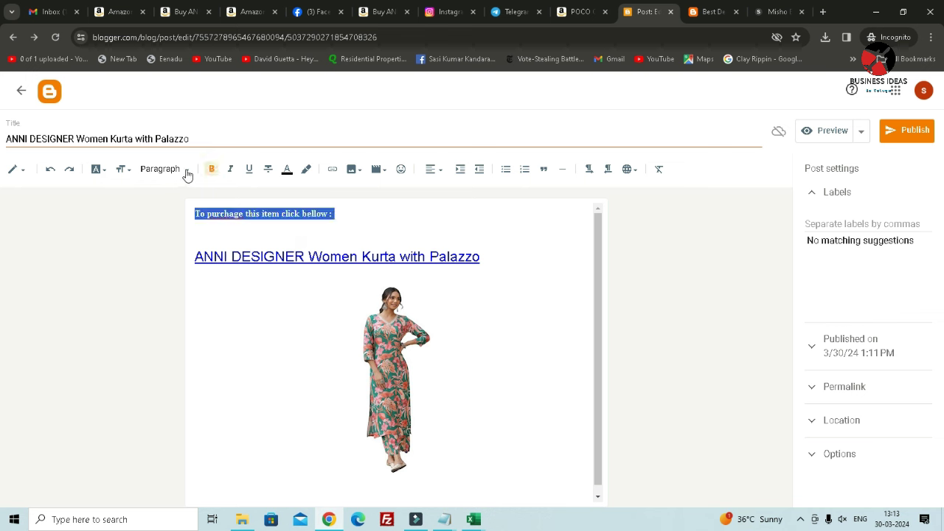
pyautogui.click(186, 171)
pyautogui.click(185, 192)
pyautogui.click(479, 342)
# Copy the post title "ANNI DESIGNER Women Kurta with Palazzo" into the post's labels.
pyautogui.click(853, 224)
pyautogui.hotkey('ctrl', 'v')
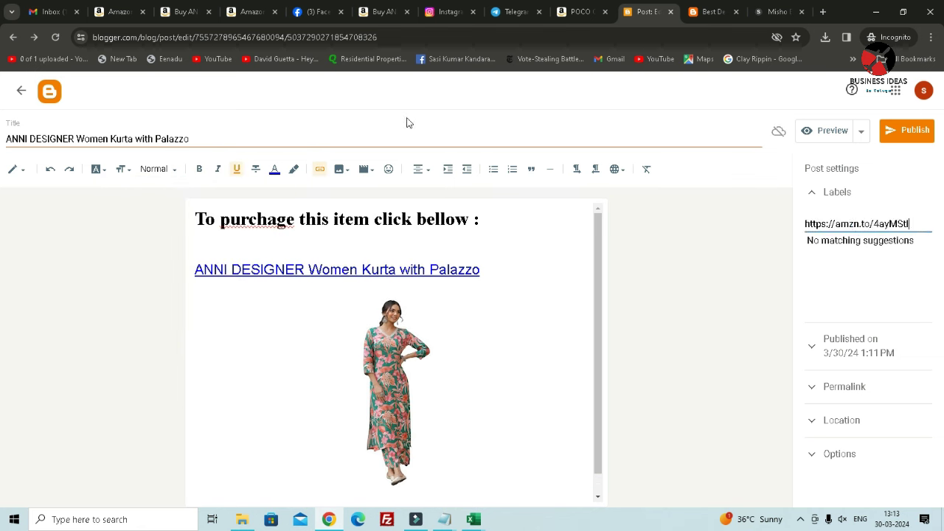
pyautogui.tripleClick(224, 138)
pyautogui.click(858, 222)
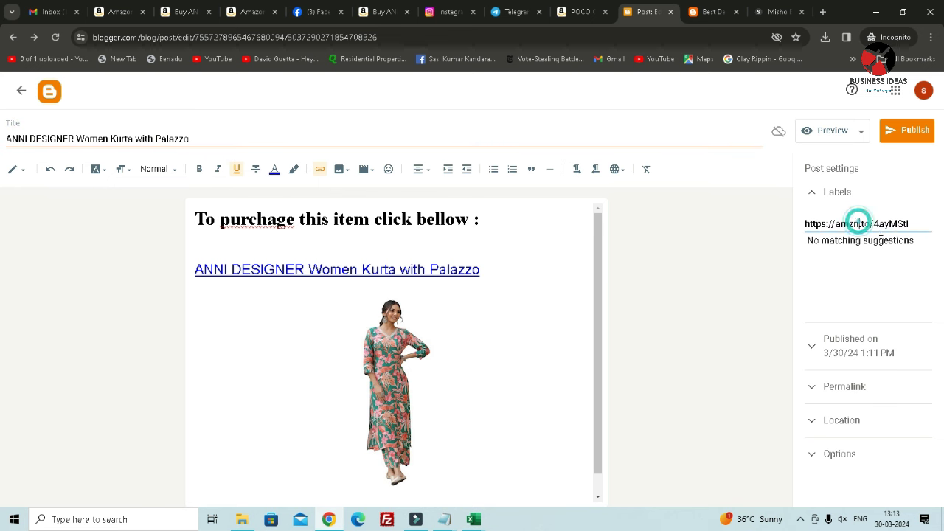
pyautogui.hotkey('ctrl', 'a')
pyautogui.hotkey('ctrl', 'v')
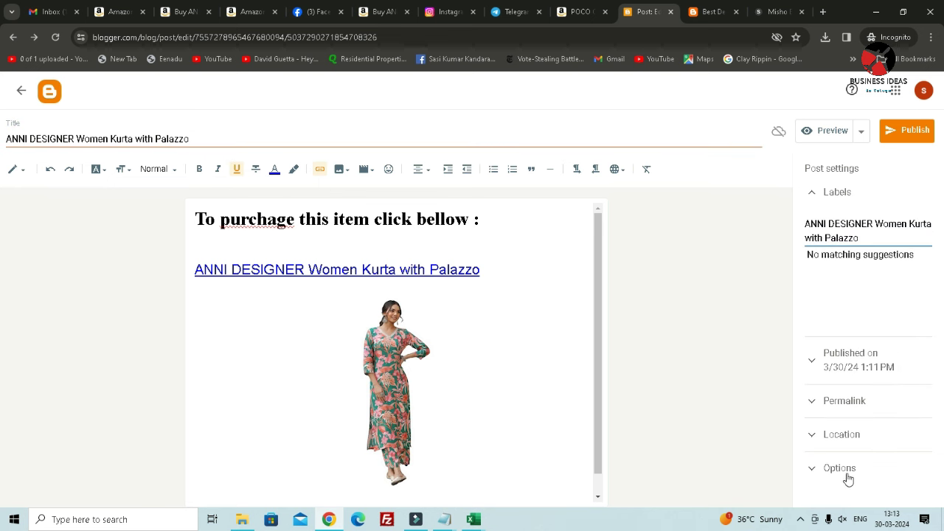
# Check the post's reader comment options and publish the kurta post.
pyautogui.click(848, 468)
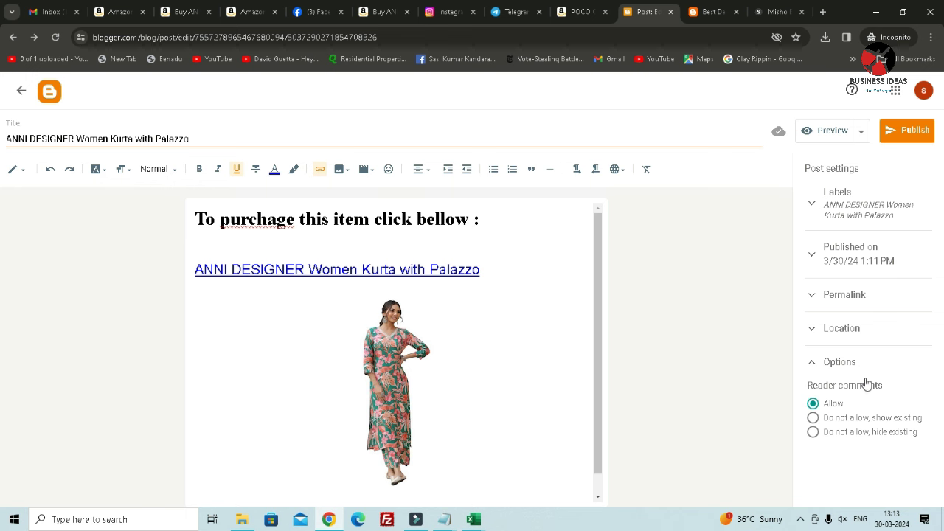
pyautogui.click(909, 130)
pyautogui.click(518, 318)
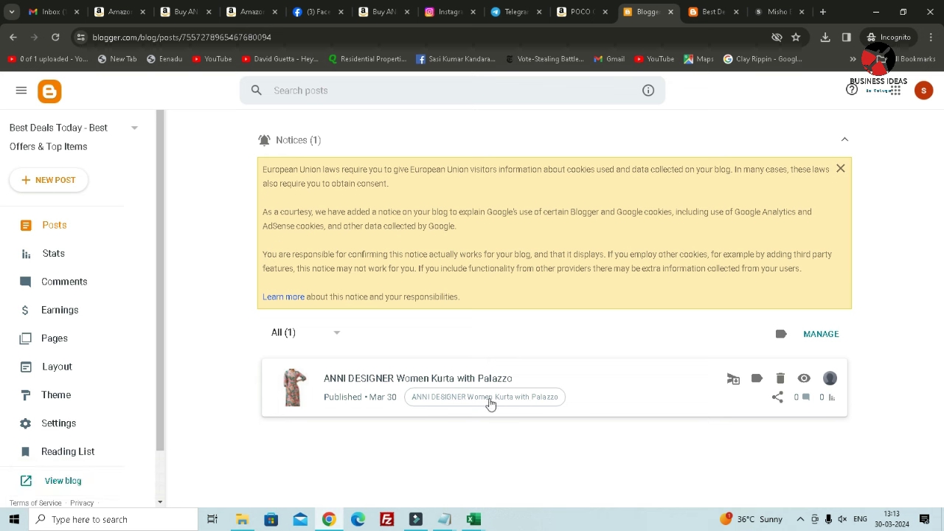
# View the live blog from the dashboard, open the kurta post and test its product link to Amazon.
pyautogui.click(57, 259)
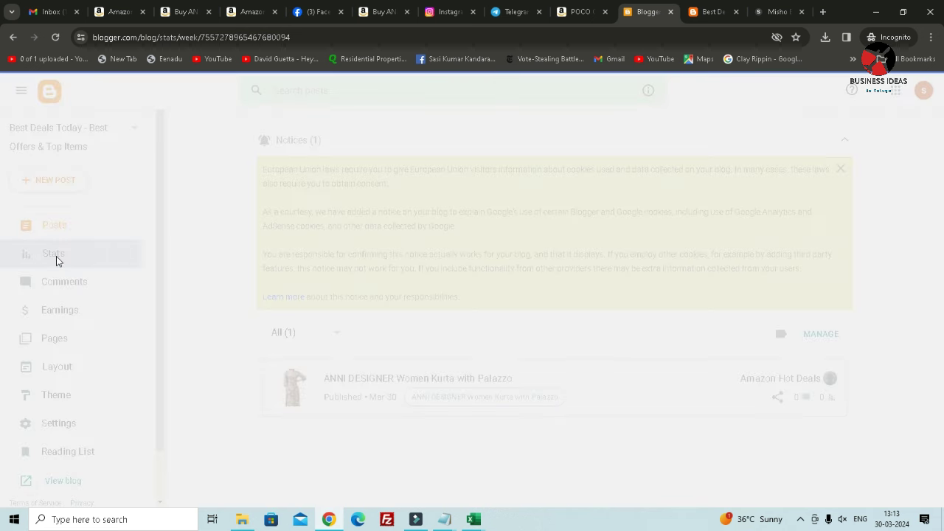
pyautogui.scroll(-1, 67, 446)
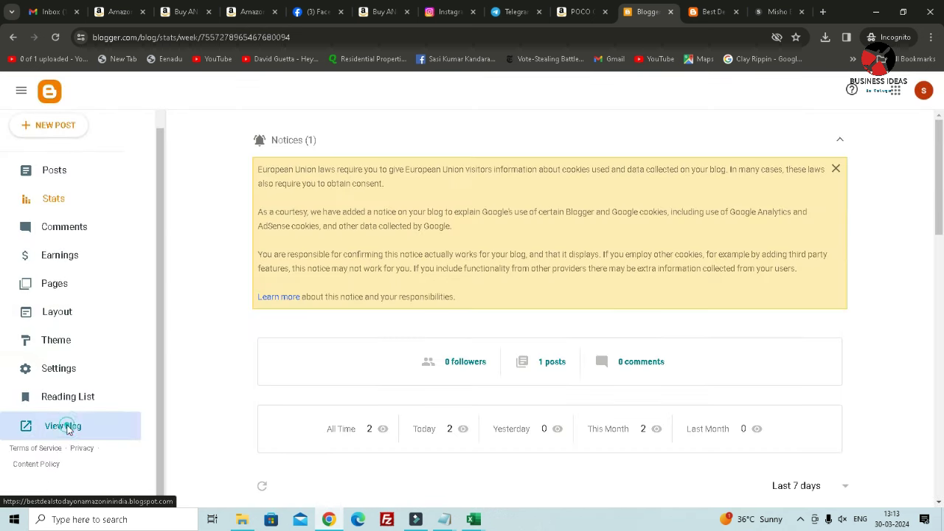
pyautogui.click(66, 427)
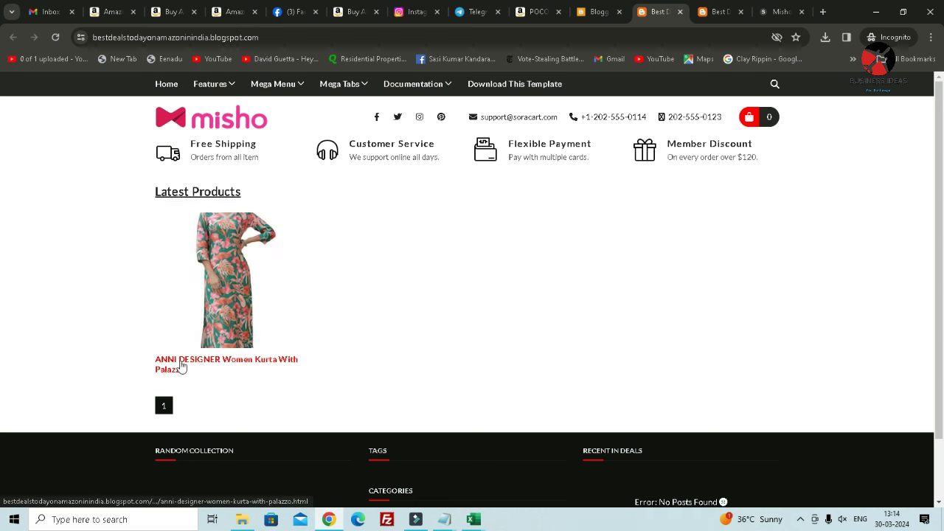
pyautogui.click(181, 363)
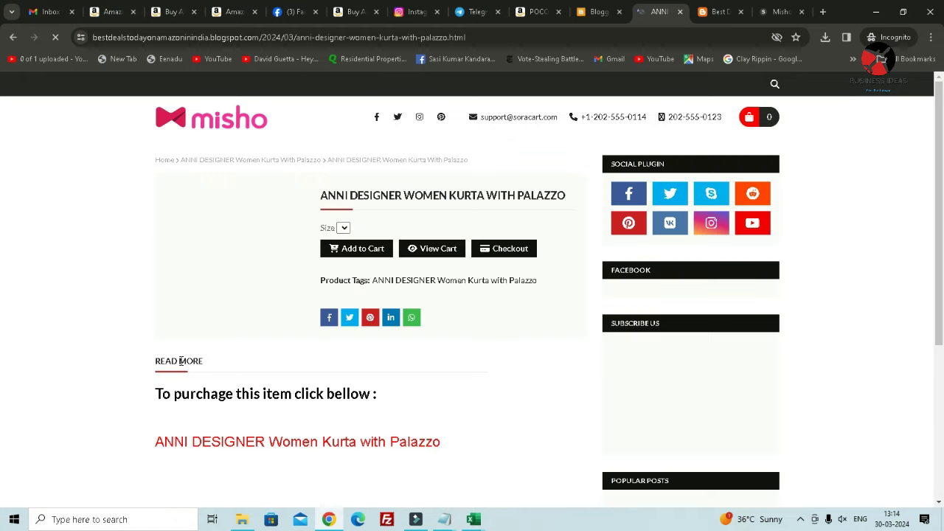
pyautogui.scroll(-2, 347, 410)
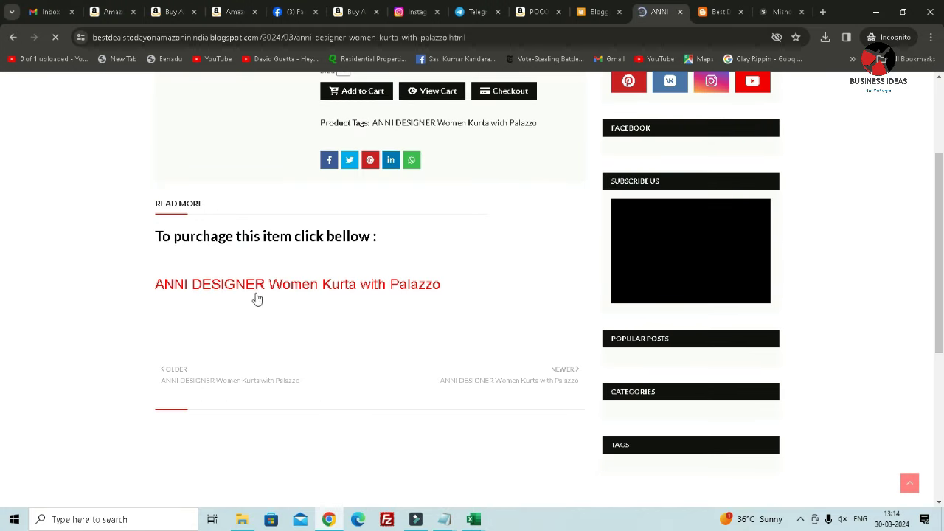
pyautogui.click(311, 292)
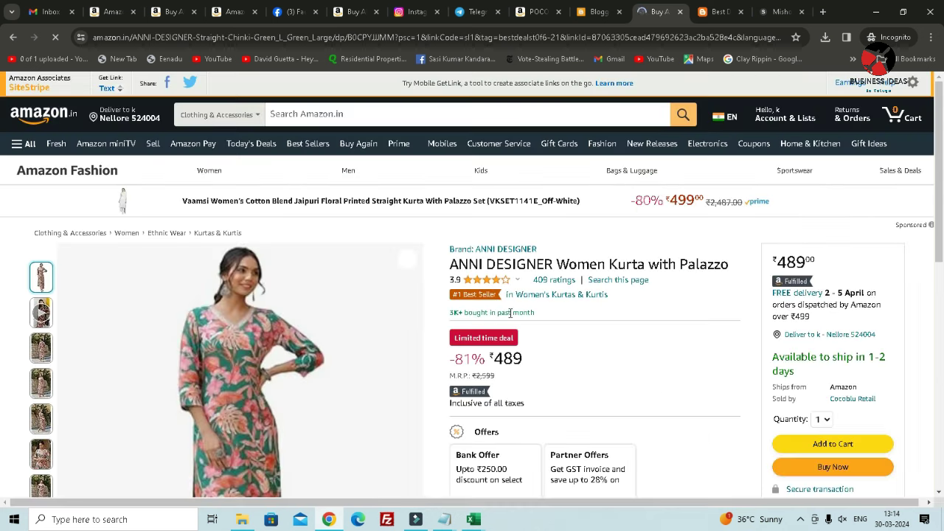
# Review the blog's post list in Blogger and revisit the Amazon kurta page reached from the post.
pyautogui.click(598, 15)
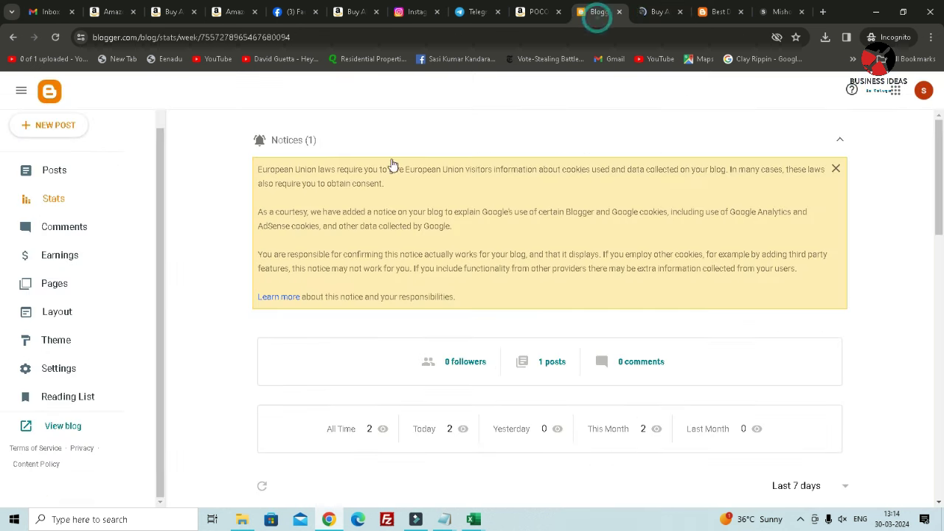
pyautogui.click(63, 177)
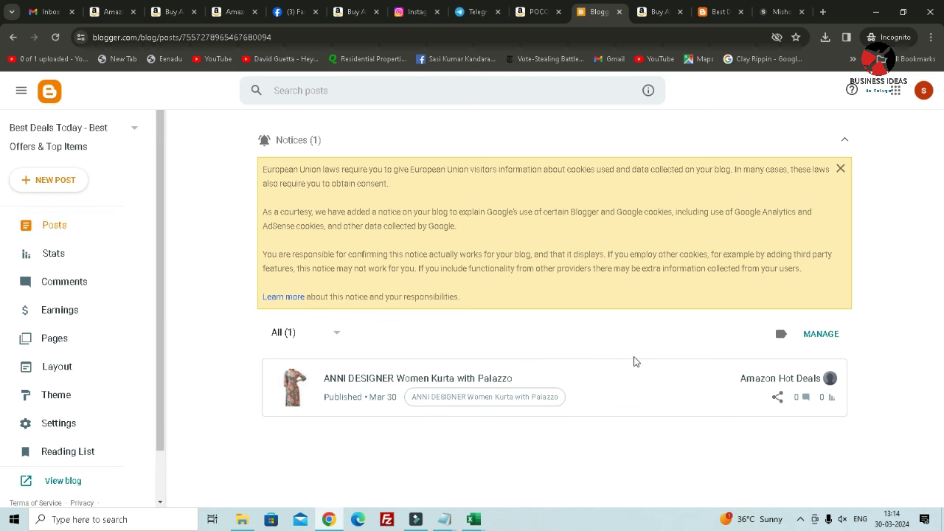
pyautogui.click(658, 12)
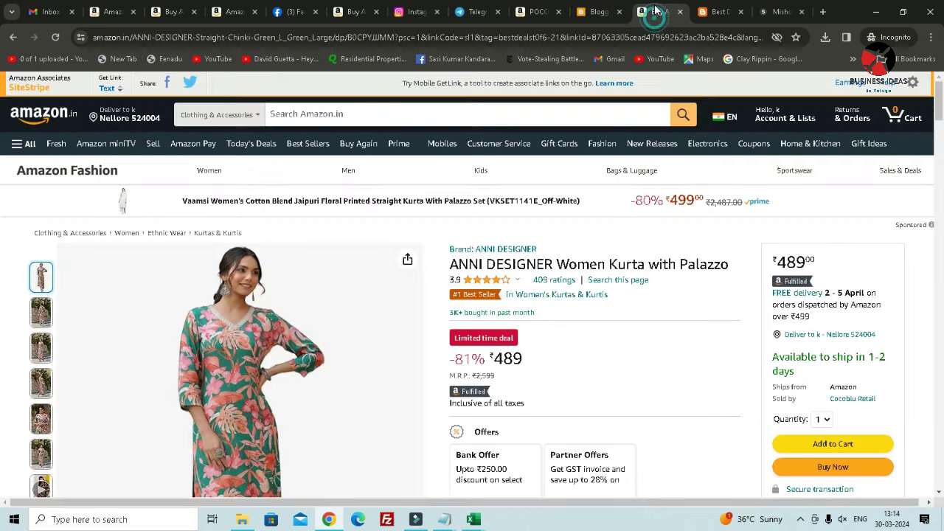
pyautogui.click(598, 12)
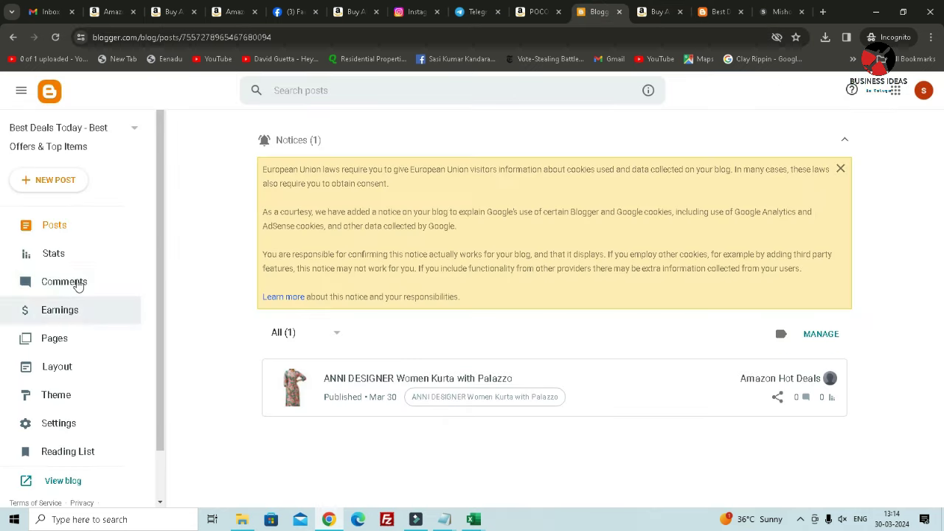
# Check the blog's traffic statistics in Blogger, including today's view count.
pyautogui.click(50, 252)
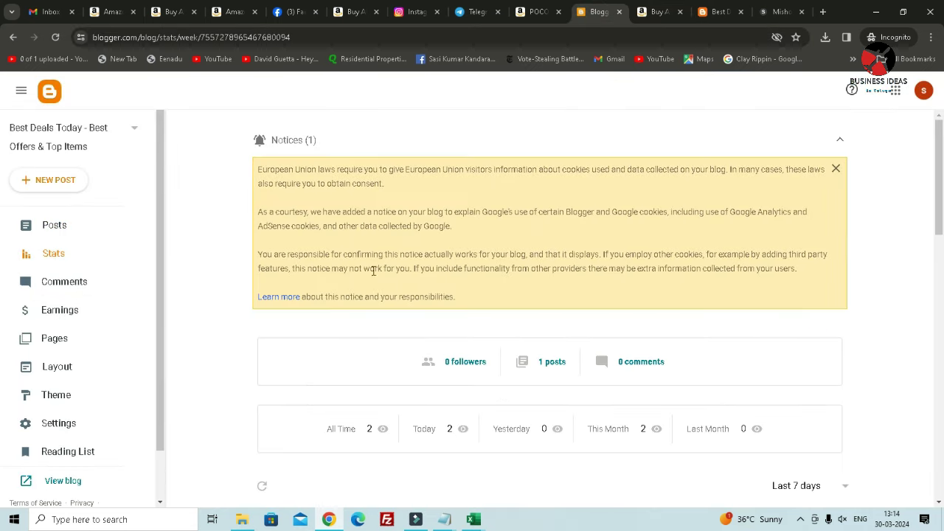
pyautogui.scroll(-2, 439, 272)
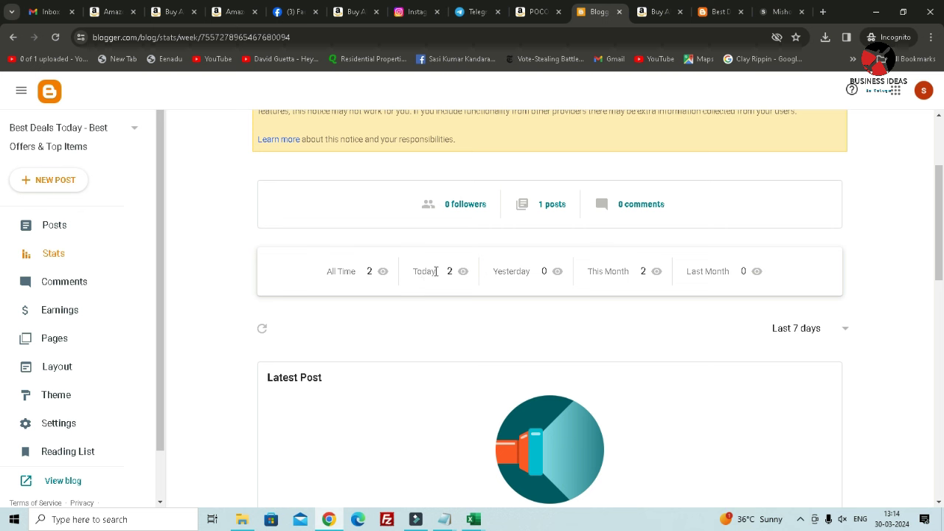
pyautogui.doubleClick(456, 275)
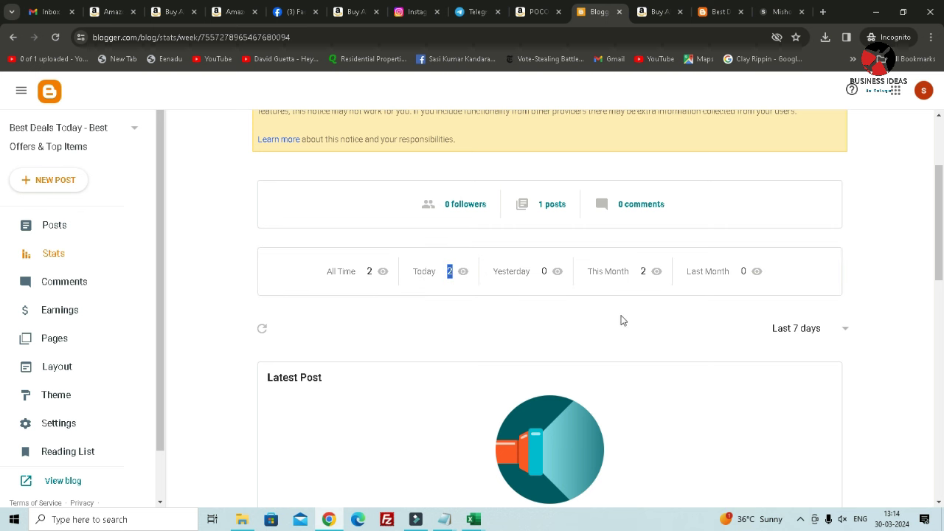
# Revisit the live blog, Facebook, Instagram, Telegram and POCO C55 pages, and close the generated text link on the Amazon kurta page.
pyautogui.click(659, 12)
pyautogui.click(723, 12)
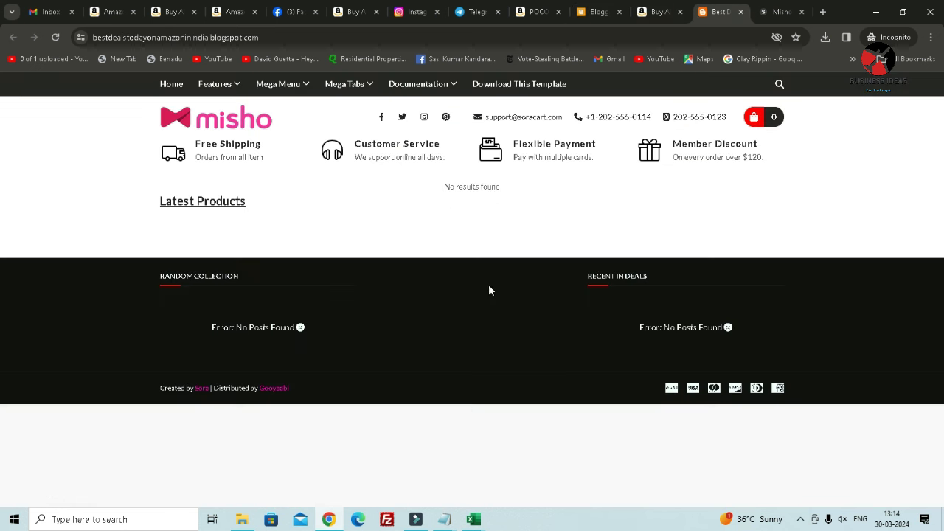
pyautogui.click(287, 12)
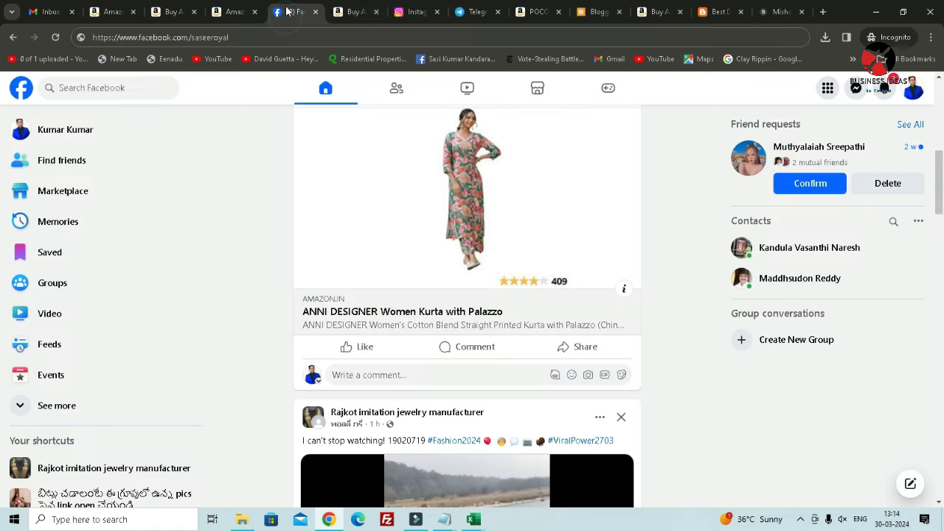
pyautogui.click(415, 11)
pyautogui.click(478, 13)
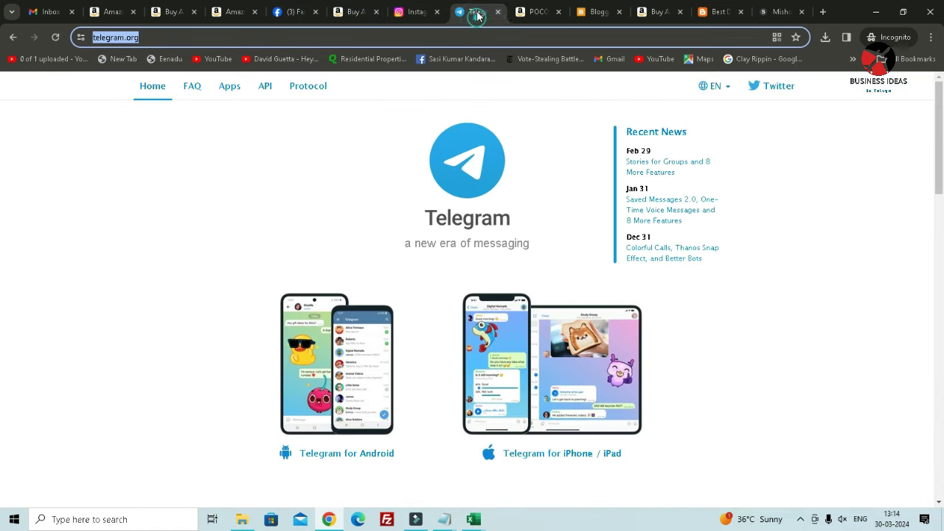
pyautogui.click(541, 12)
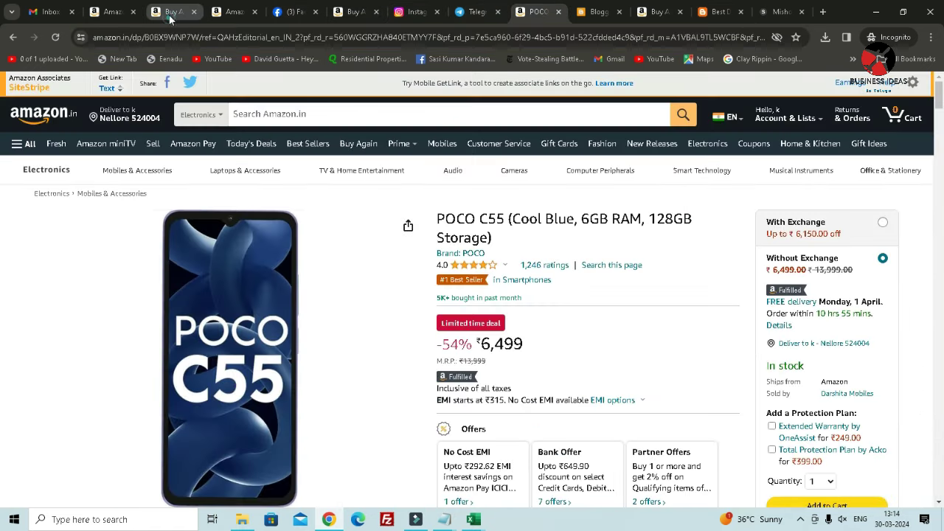
pyautogui.click(171, 15)
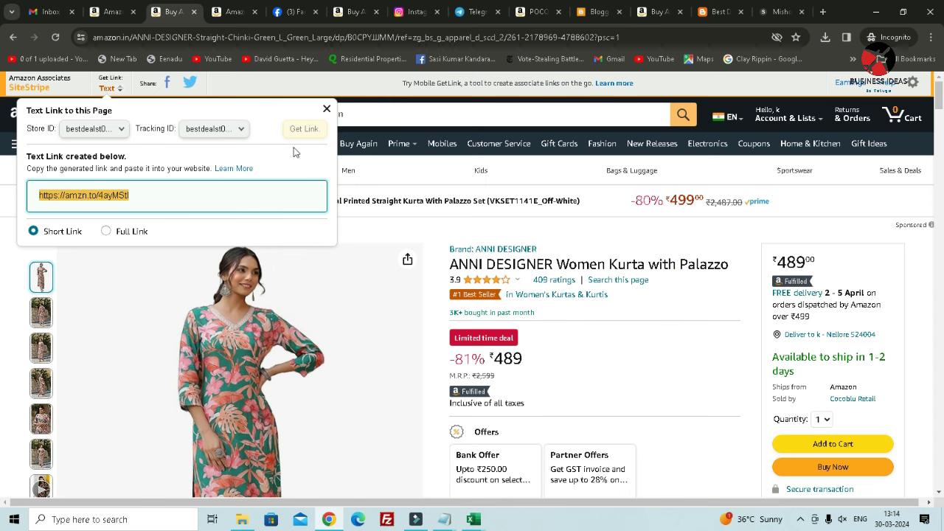
pyautogui.click(327, 111)
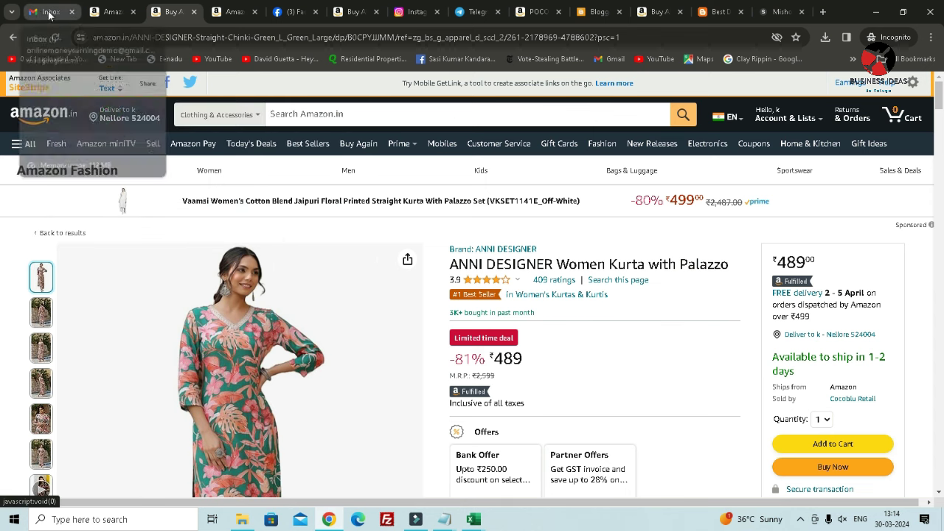
# View the Earnings Report in Amazon Associates and review its fees, bounties and total earnings summaries.
pyautogui.click(128, 10)
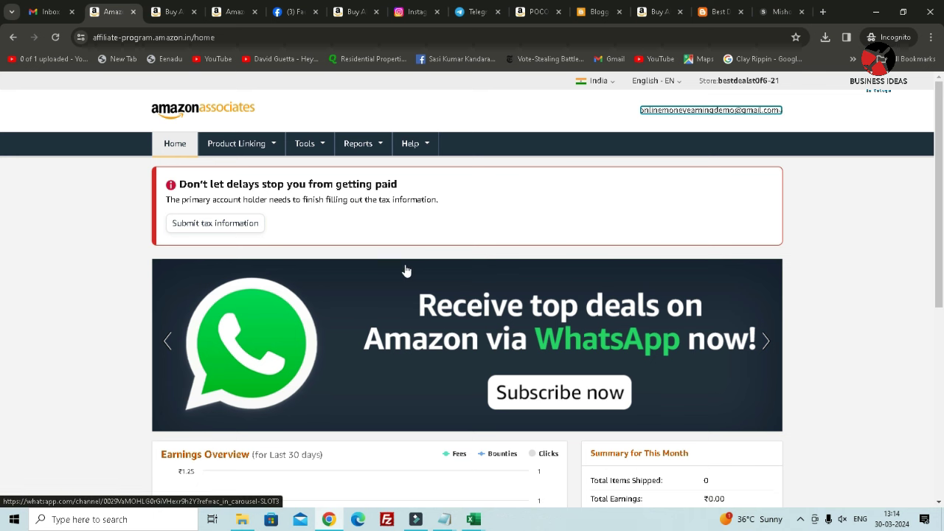
pyautogui.click(367, 145)
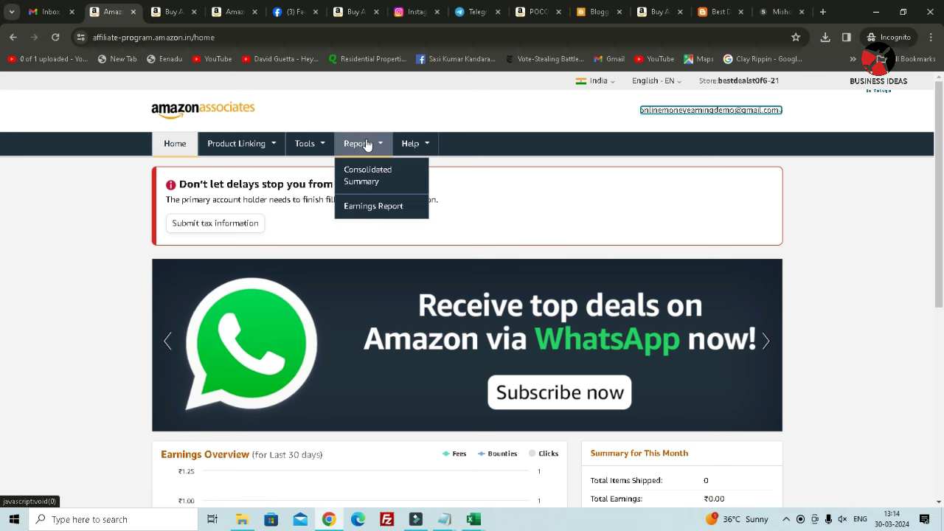
pyautogui.click(368, 208)
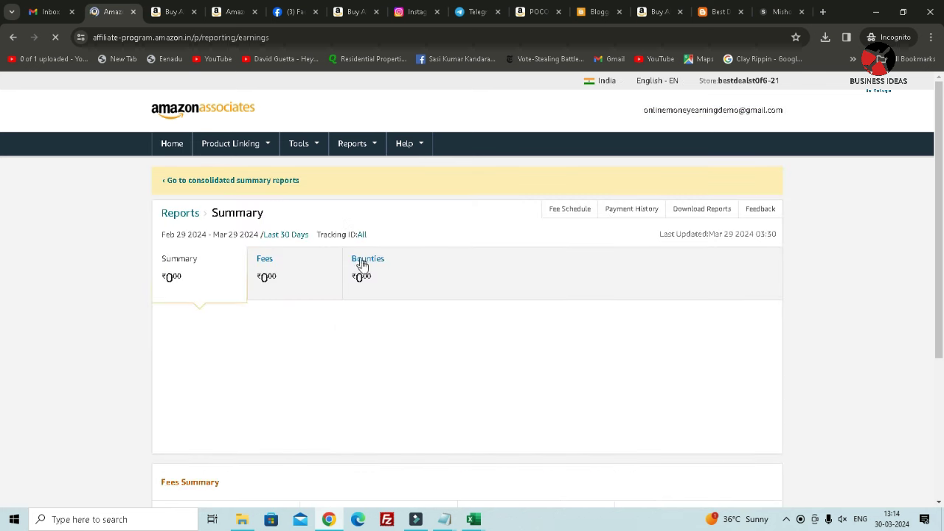
pyautogui.scroll(-3, 466, 278)
pyautogui.scroll(-2, 714, 358)
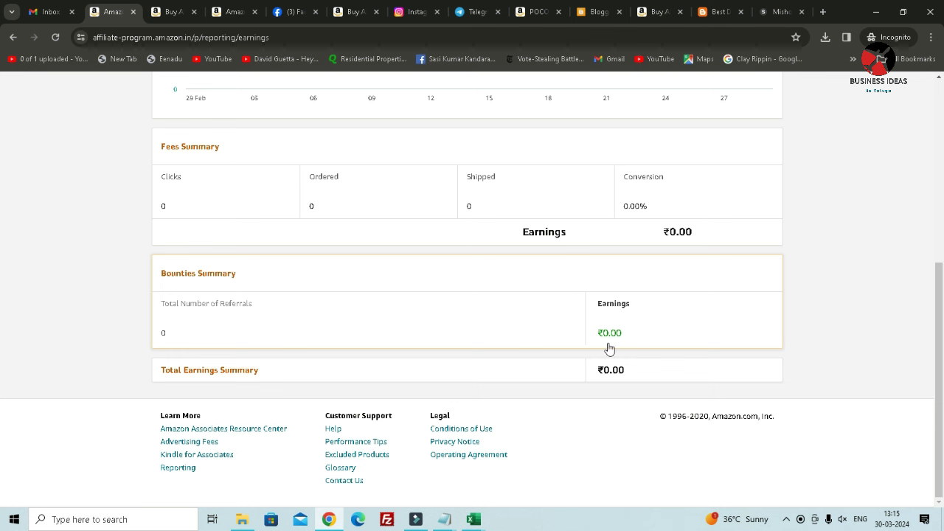
pyautogui.scroll(5, 415, 359)
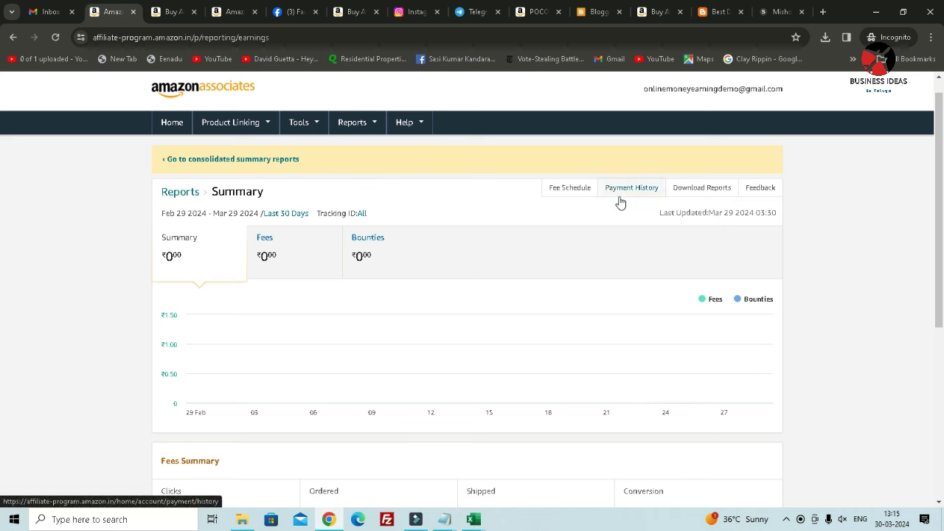
# Look at the Associates Link Checker and read the Product Advertising API access requirements.
pyautogui.moveTo(245, 129)
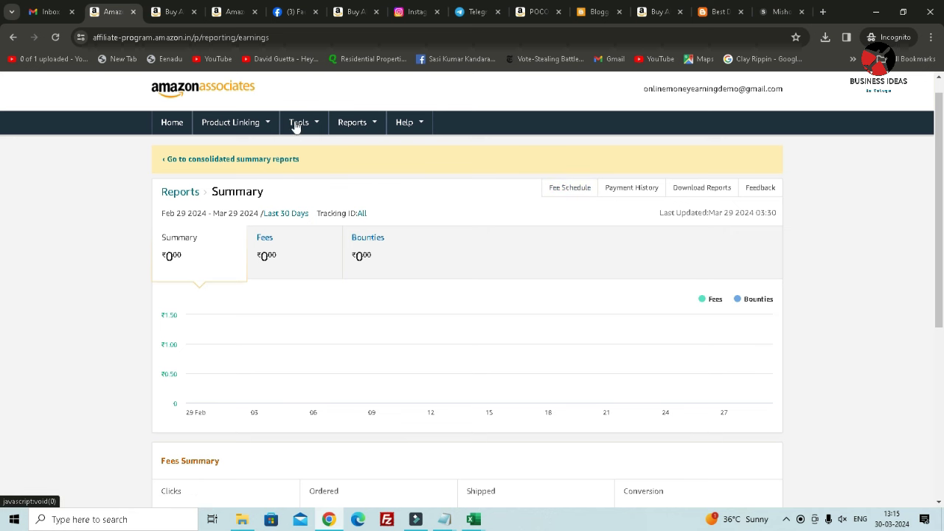
pyautogui.moveTo(301, 130)
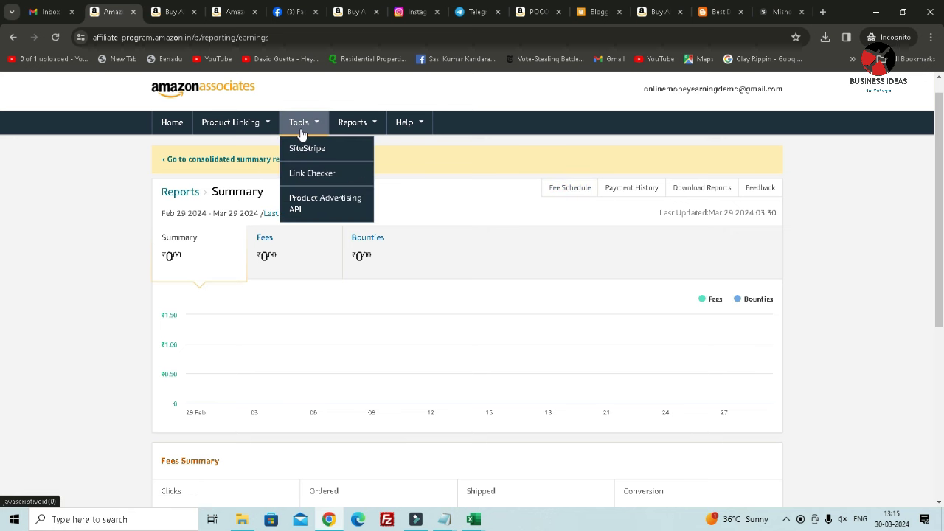
pyautogui.click(313, 174)
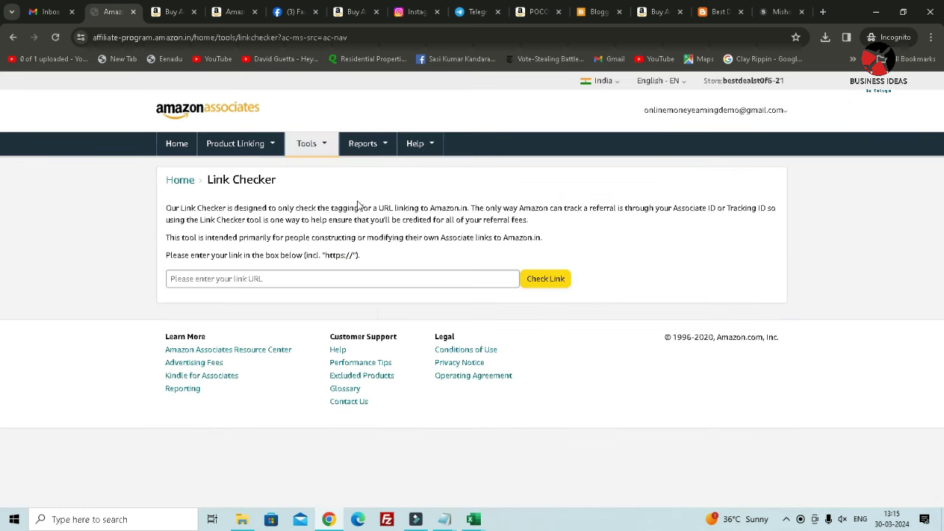
pyautogui.moveTo(331, 151)
pyautogui.click(324, 221)
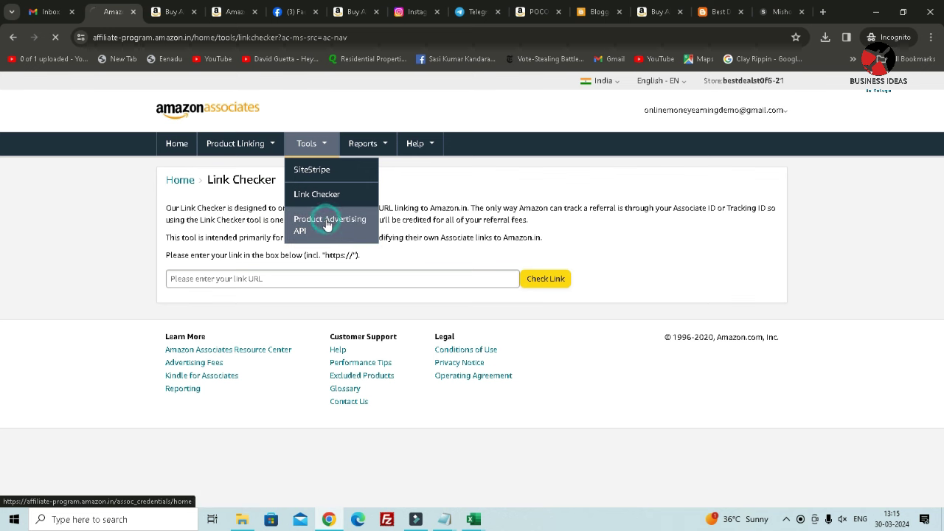
pyautogui.scroll(-10, 354, 247)
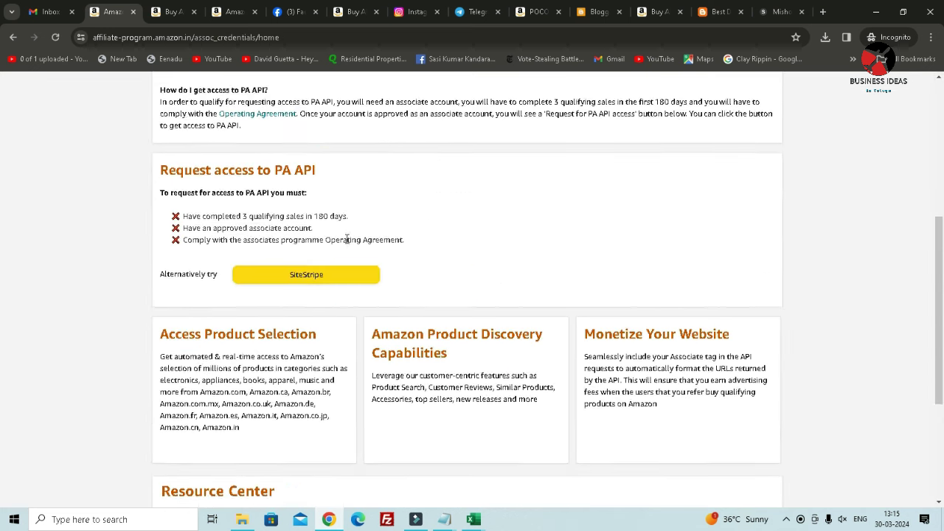
pyautogui.scroll(10, 443, 258)
pyautogui.scroll(1, 463, 262)
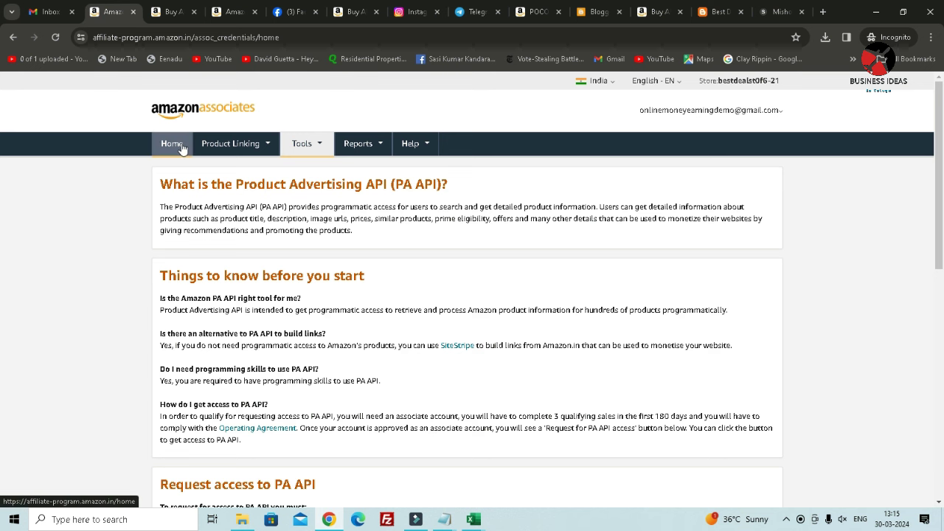
# Review the Associates Program Advertising Fee Schedule, covering the category rates and the mobile phone commissions.
pyautogui.click(174, 12)
pyautogui.scroll(-2, 312, 304)
pyautogui.scroll(2, 296, 278)
pyautogui.click(235, 12)
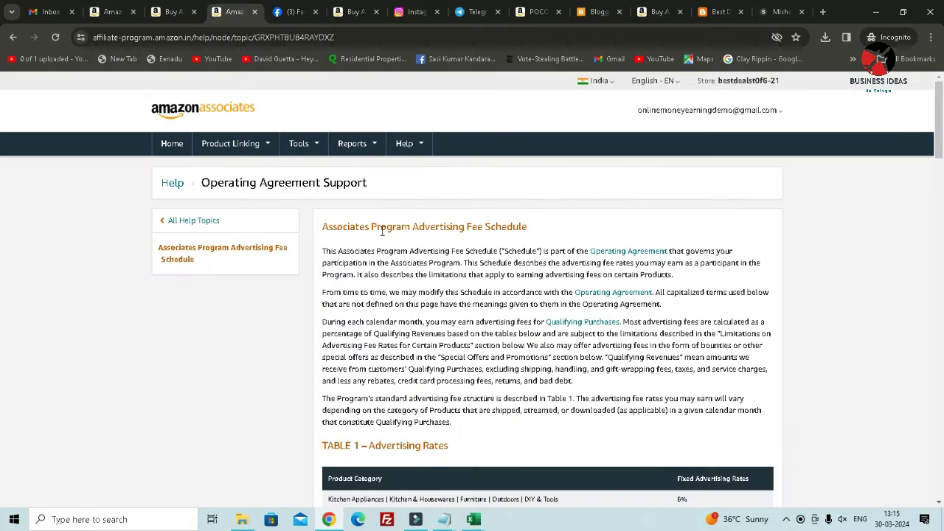
pyautogui.scroll(-10, 549, 324)
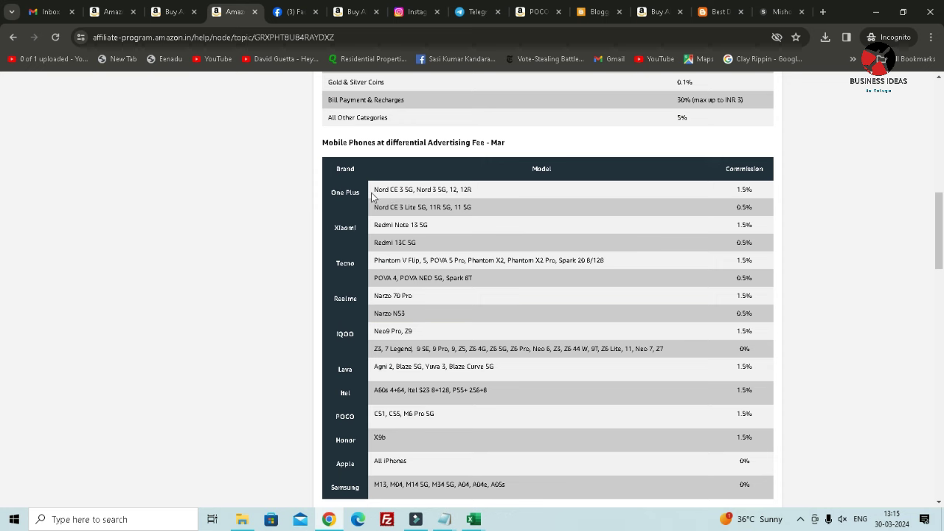
pyautogui.scroll(-2, 662, 380)
pyautogui.scroll(8, 664, 376)
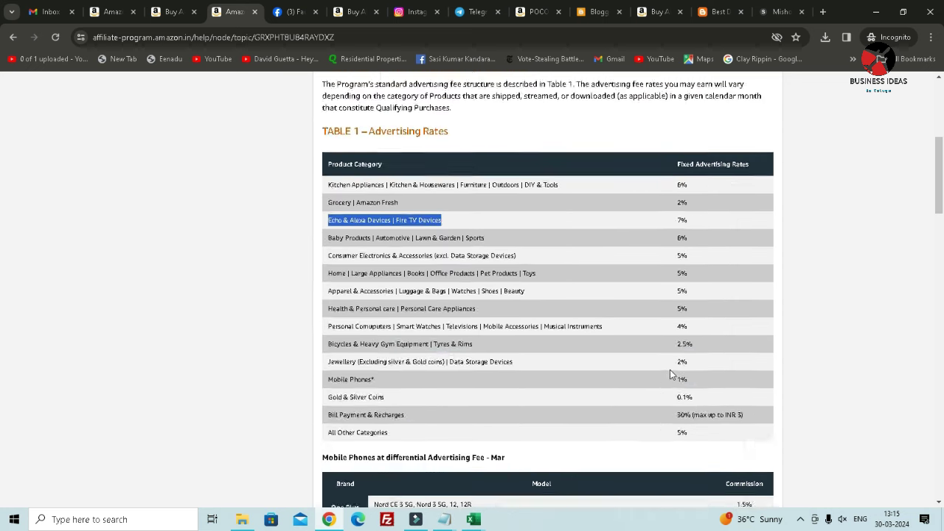
pyautogui.scroll(-2, 667, 363)
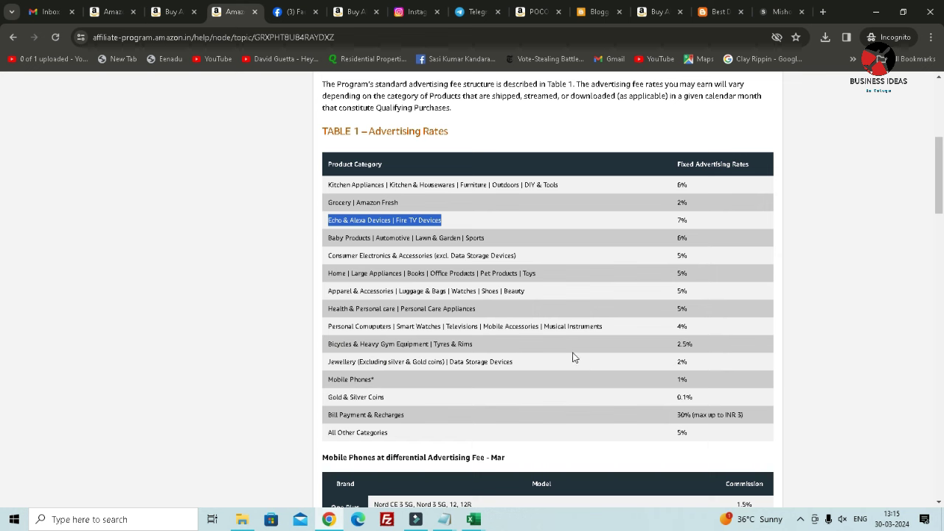
pyautogui.click(683, 223)
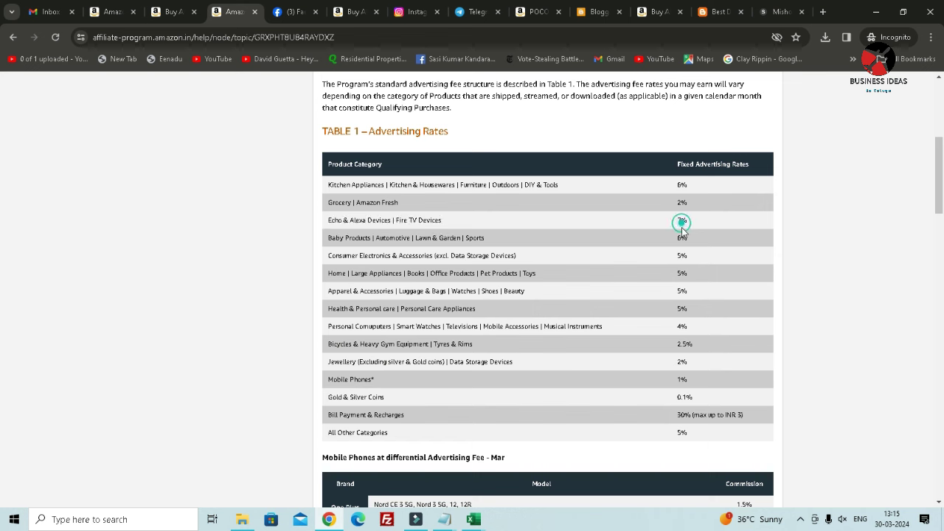
pyautogui.scroll(5, 649, 265)
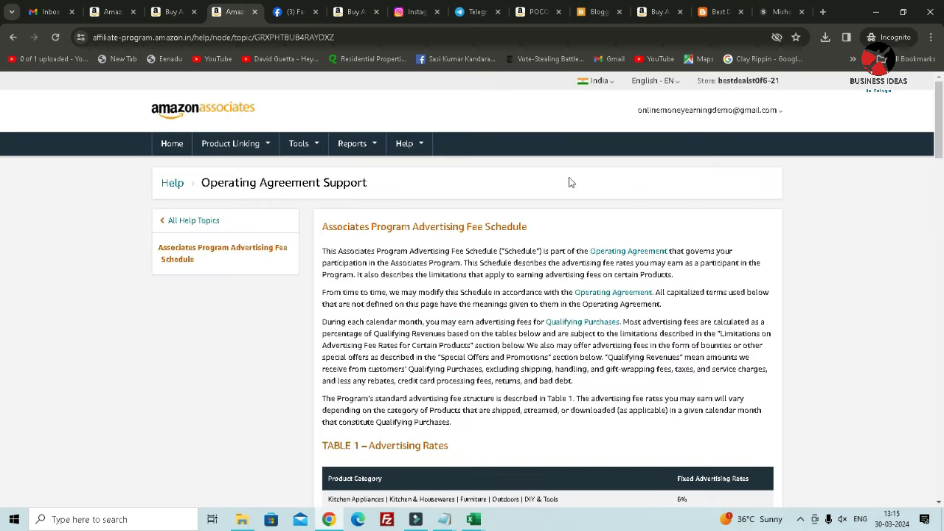
# From the Amazon kurta page's suggested items, open the pink ANNI DESIGNER straight kurta with pant and look through its page.
pyautogui.click(354, 12)
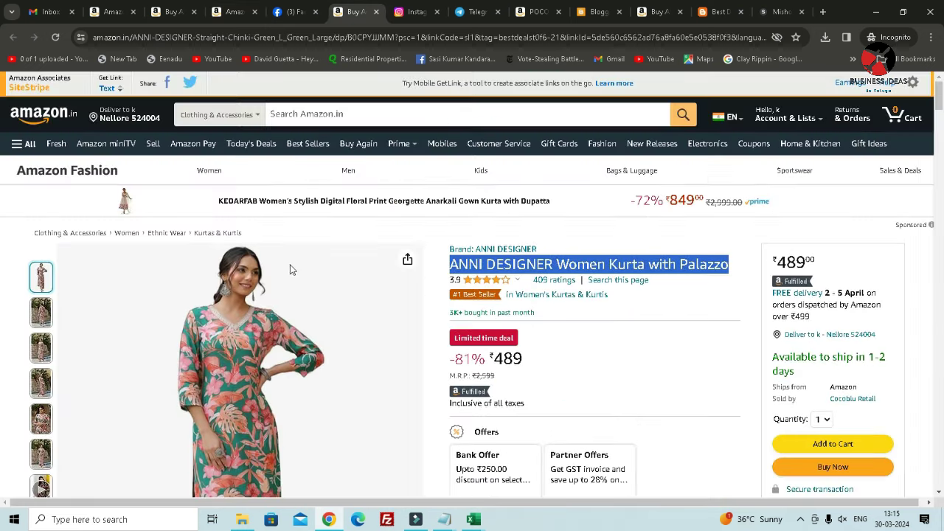
pyautogui.scroll(-15, 413, 295)
pyautogui.scroll(-10, 444, 317)
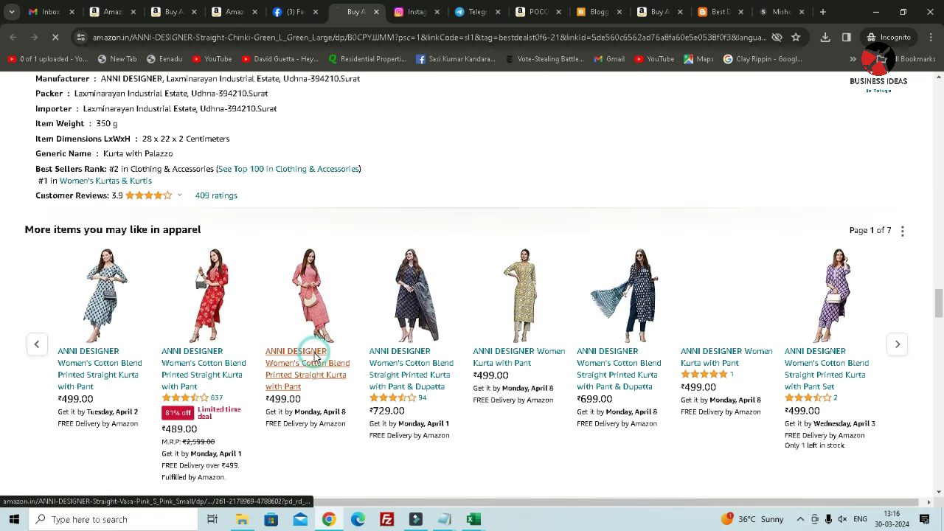
pyautogui.click(314, 356)
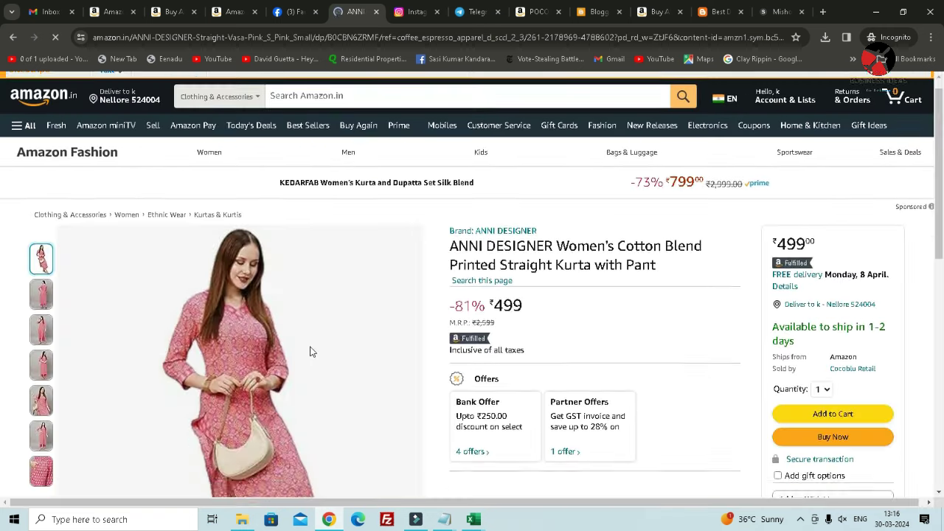
pyautogui.scroll(-8, 312, 347)
pyautogui.scroll(-8, 598, 317)
pyautogui.scroll(-10, 598, 317)
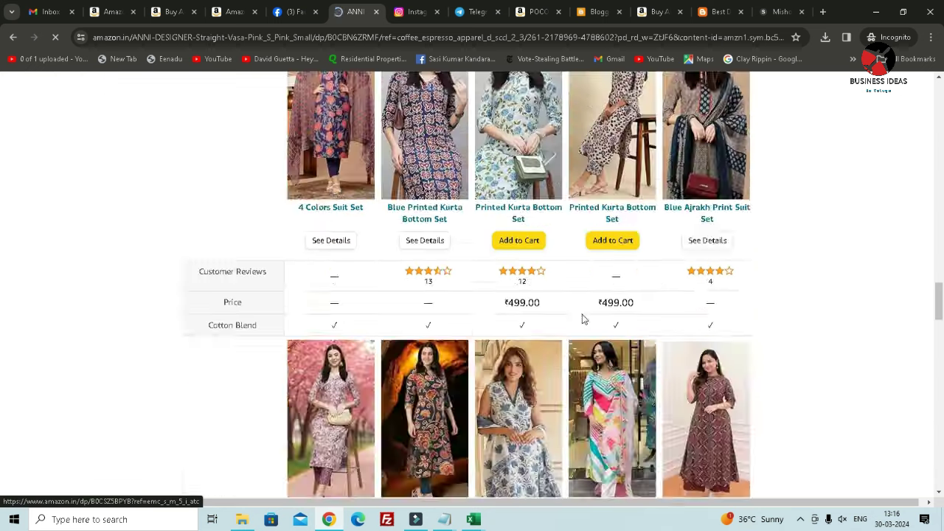
# Browse the Amazon bestsellers in Clothing & Accessories and view the Lymio Men Cargo pants product page.
pyautogui.click(299, 269)
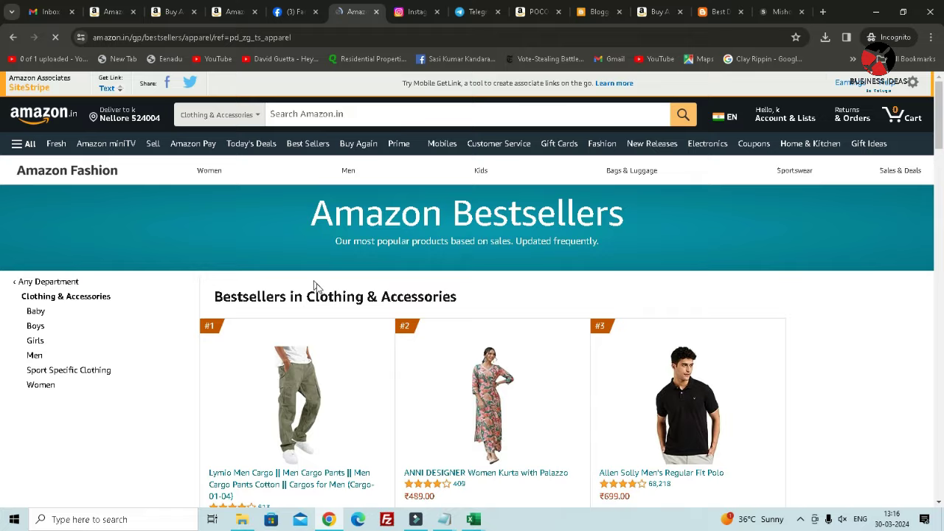
pyautogui.scroll(-4, 310, 280)
pyautogui.scroll(2, 269, 249)
pyautogui.click(291, 312)
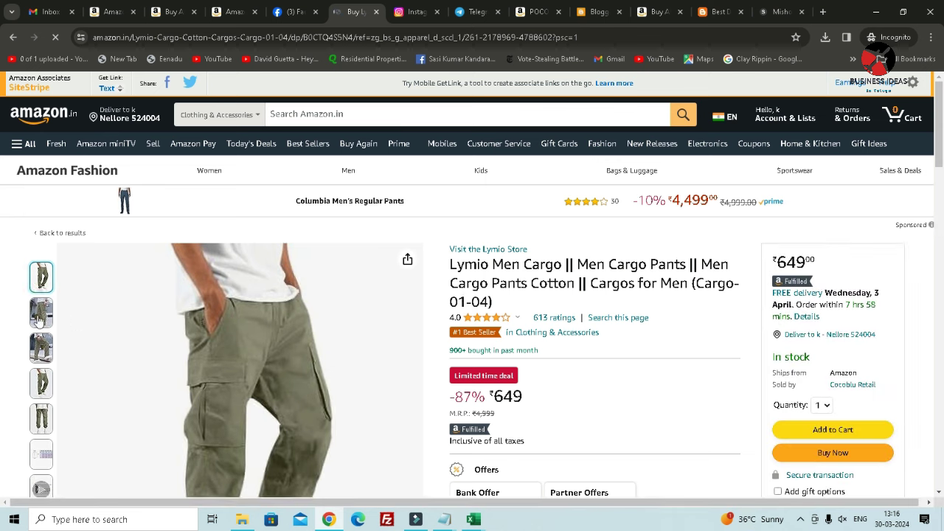
pyautogui.scroll(-1, 503, 337)
pyautogui.scroll(-1, 504, 336)
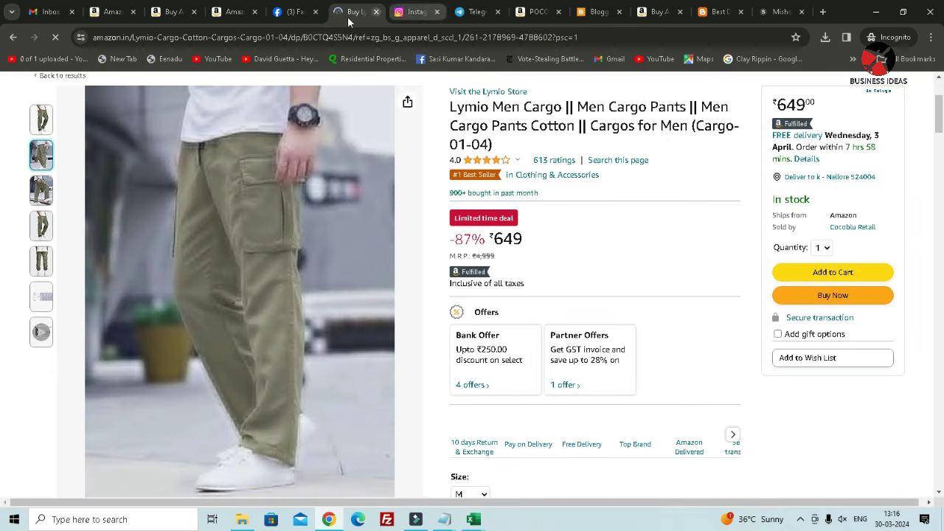
# Revisit the shared deal post on Facebook, the fee schedule and the original Amazon kurta page.
pyautogui.click(294, 11)
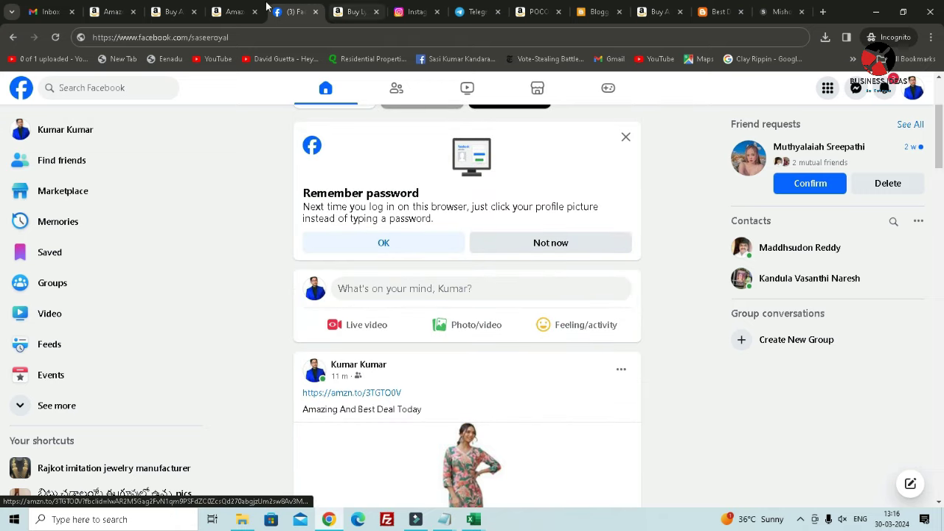
pyautogui.click(231, 12)
pyautogui.click(173, 12)
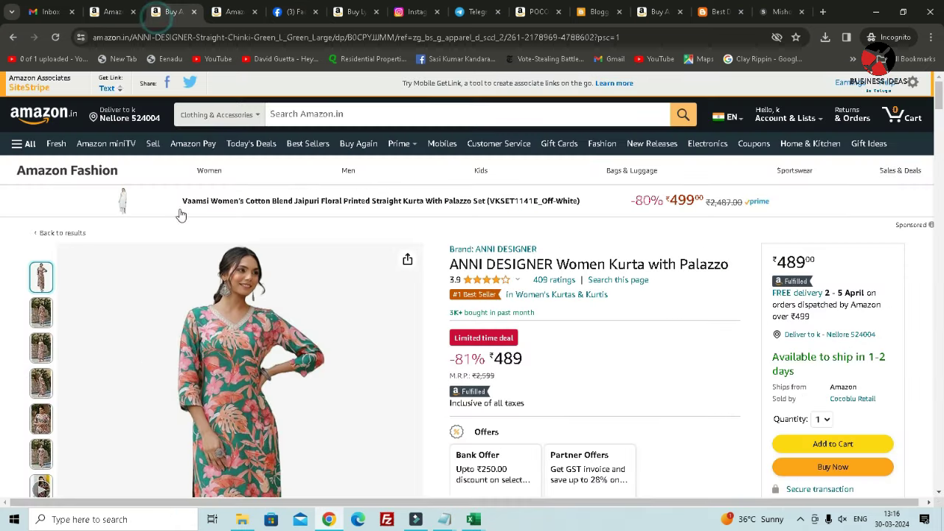
# Play the ANNI DESIGNER kurta's product video and save it to the Desktop as the MP4 file default.vertical.jobtemplate.mp4.480.
pyautogui.scroll(-3, 75, 385)
pyautogui.moveTo(42, 332)
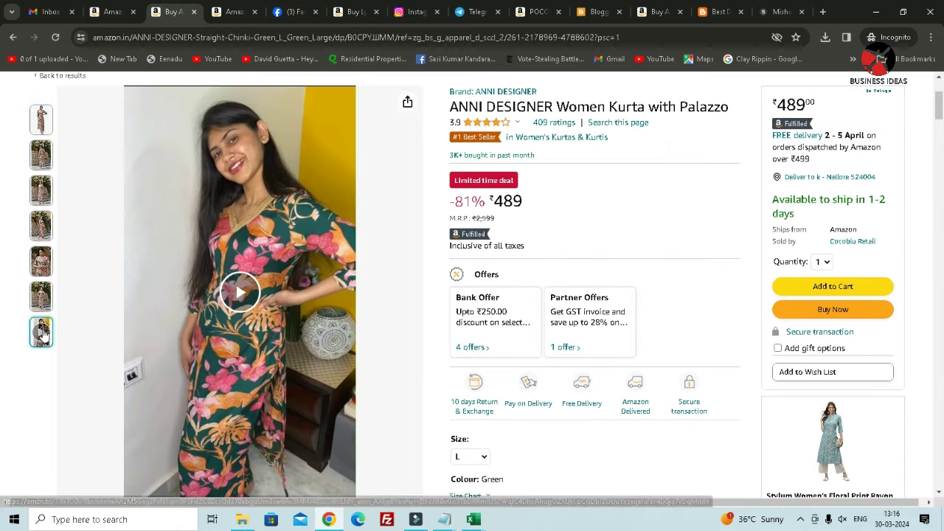
pyautogui.click(238, 295)
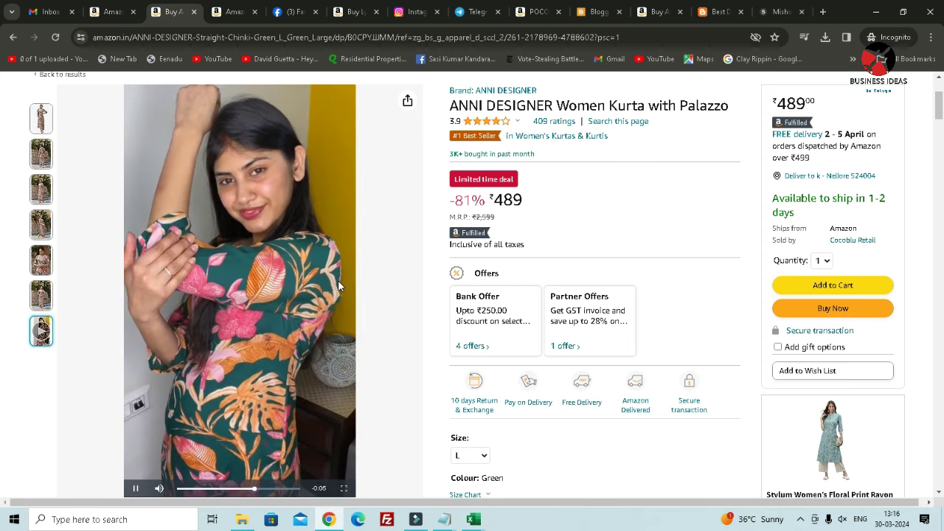
pyautogui.scroll(-2, 338, 286)
pyautogui.rightClick(307, 288)
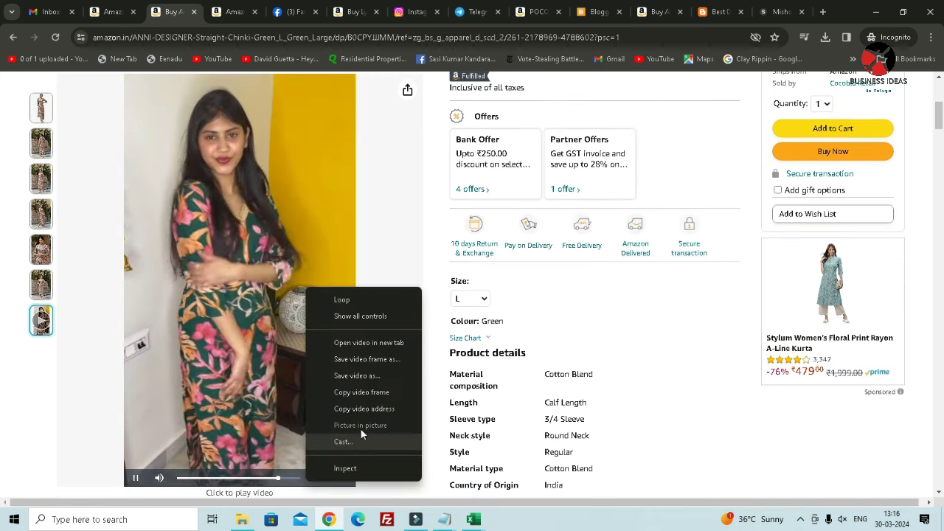
pyautogui.click(369, 377)
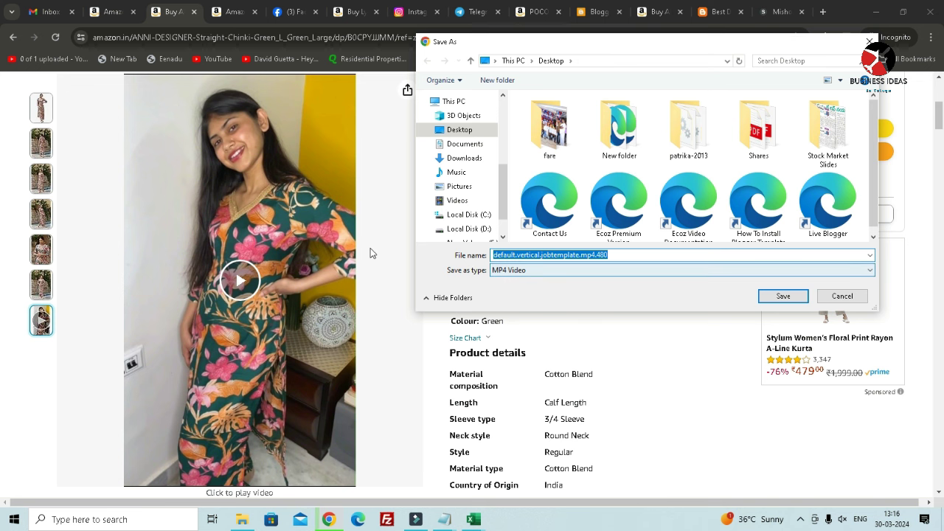
pyautogui.click(775, 296)
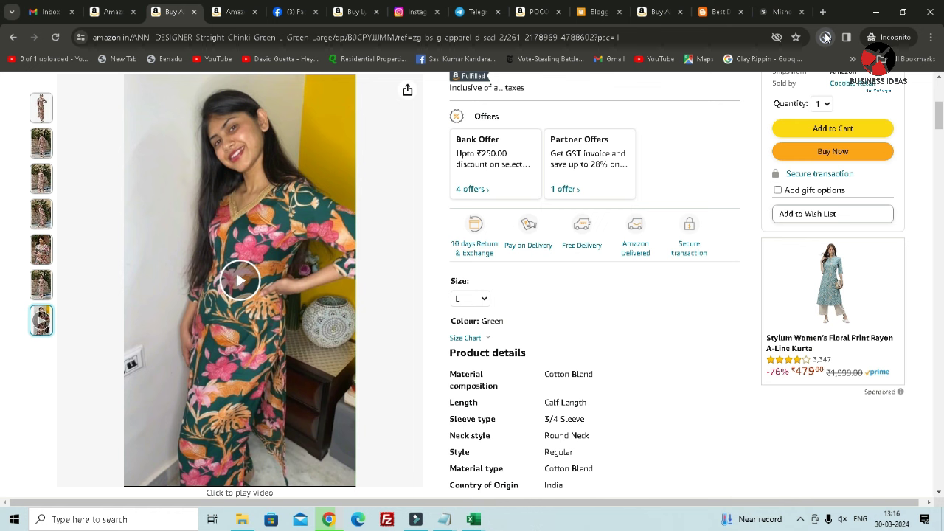
# Check the browser's recent download history for the saved kurta video, then return to the product page.
pyautogui.rightClick(268, 197)
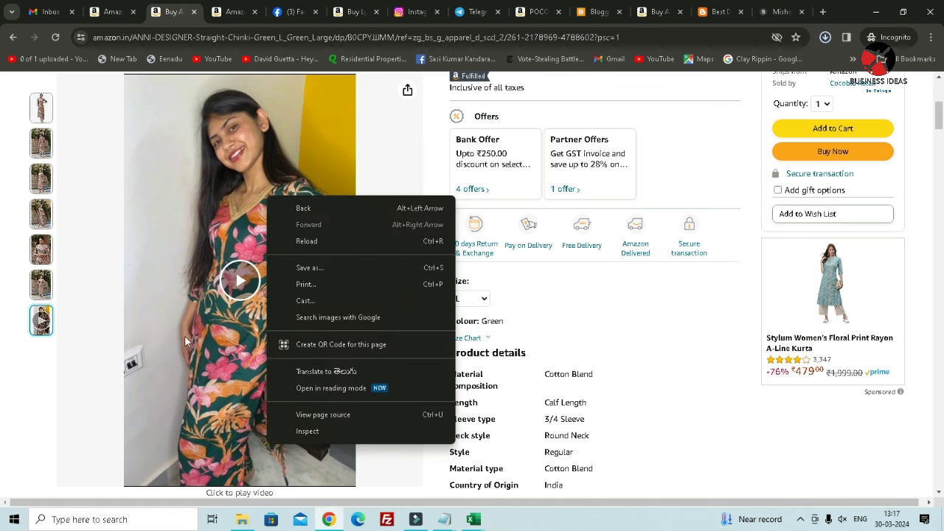
pyautogui.click(826, 37)
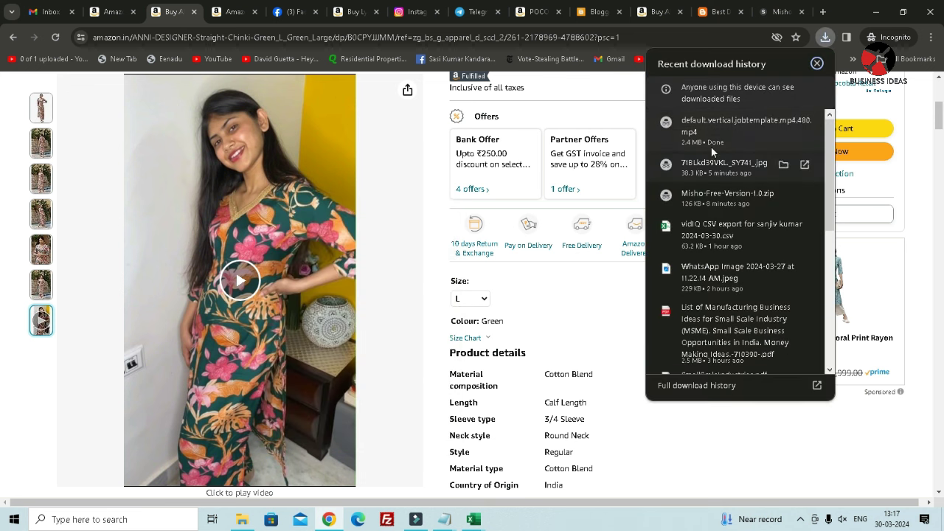
pyautogui.click(23, 436)
pyautogui.scroll(2, 250, 315)
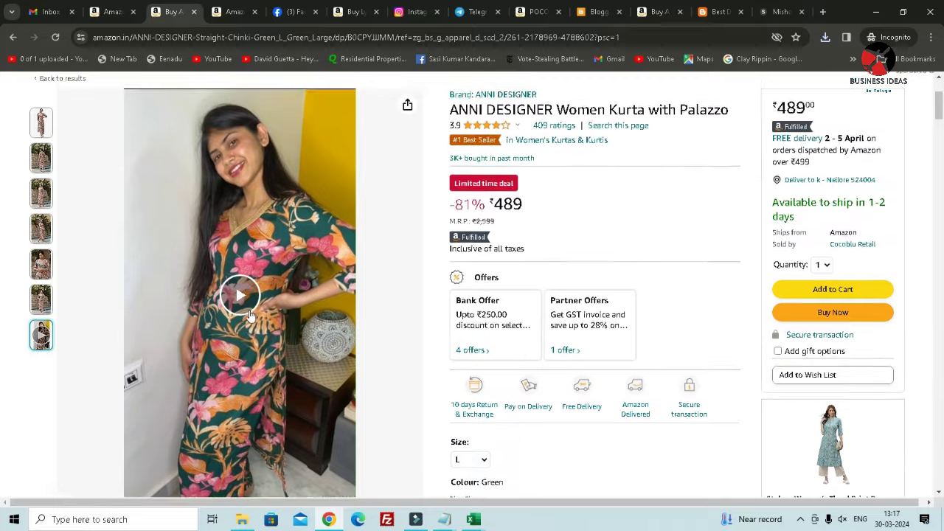
pyautogui.scroll(2, 250, 315)
# Review the Amazon Associates Product Advertising API page, including its requirements for requesting access.
pyautogui.click(120, 11)
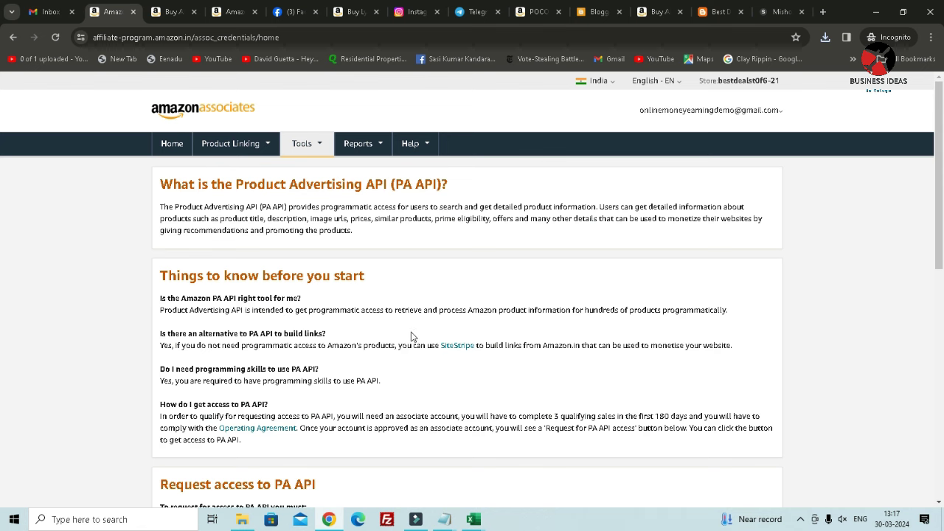
pyautogui.scroll(-3, 414, 339)
pyautogui.scroll(-1, 414, 316)
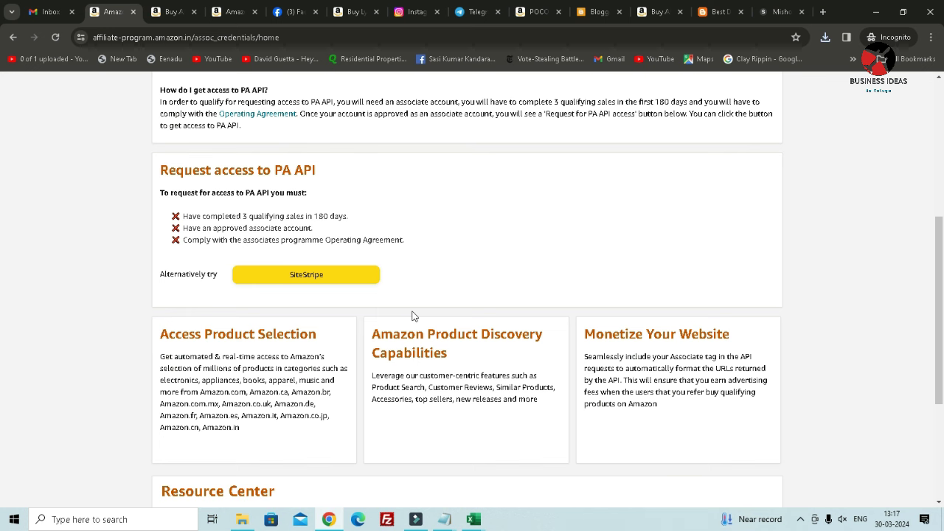
pyautogui.scroll(-2, 414, 316)
pyautogui.scroll(6, 414, 316)
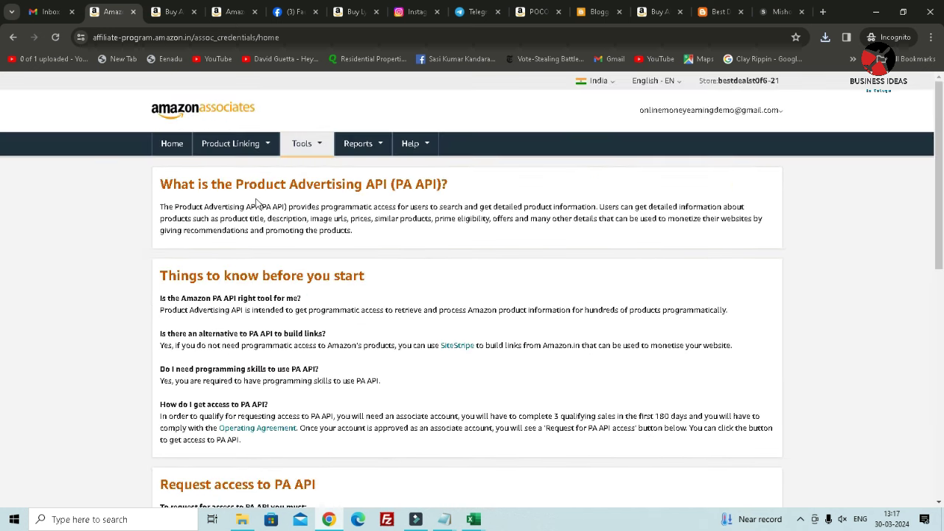
# Open the Amazon Associates home page and review the Earnings Overview and the Summary for This Month.
pyautogui.click(164, 146)
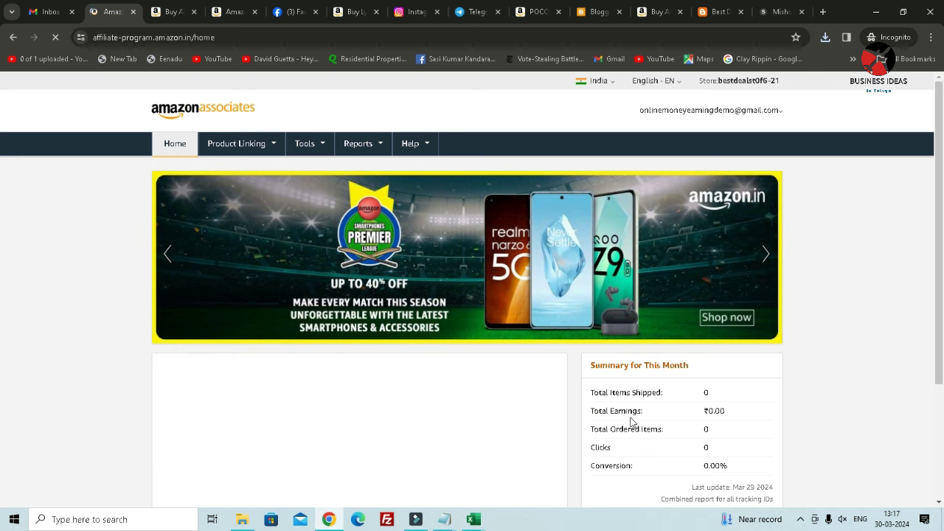
pyautogui.scroll(-2, 631, 422)
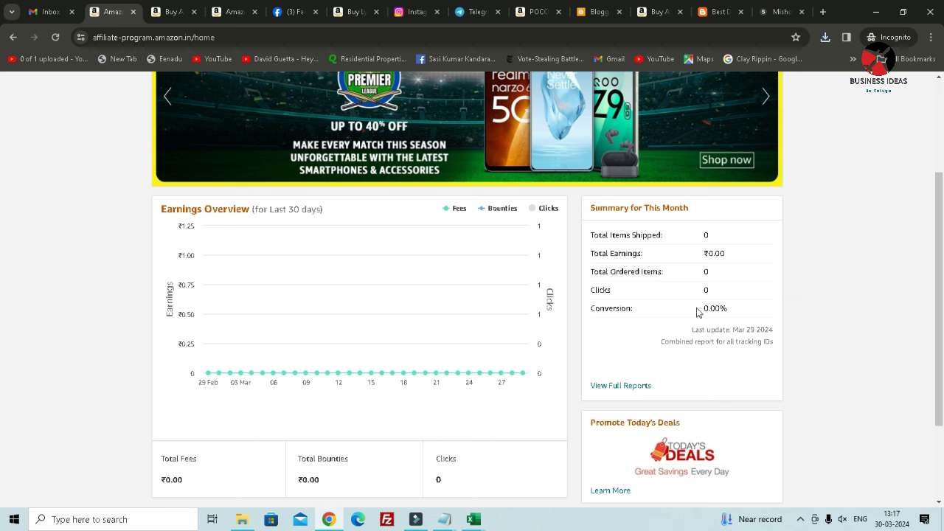
pyautogui.scroll(-2, 664, 315)
pyautogui.scroll(2, 423, 318)
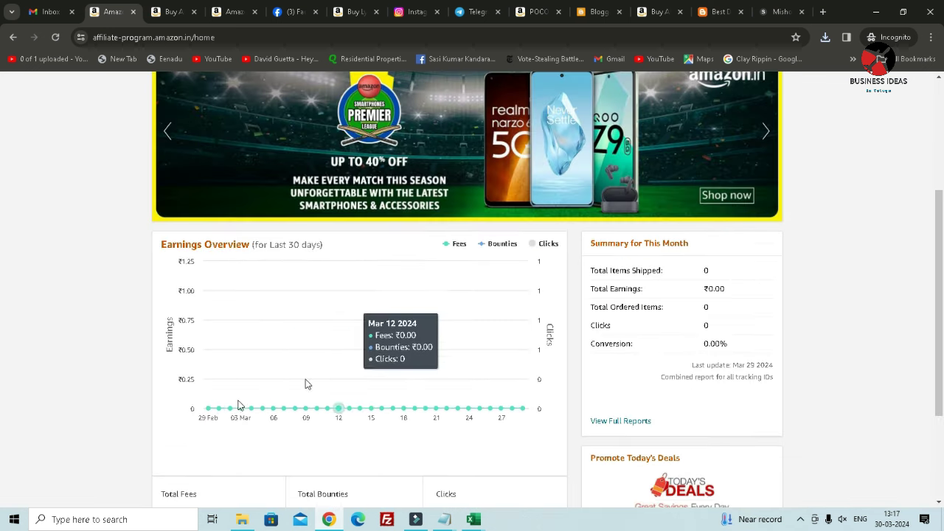
pyautogui.scroll(2, 710, 371)
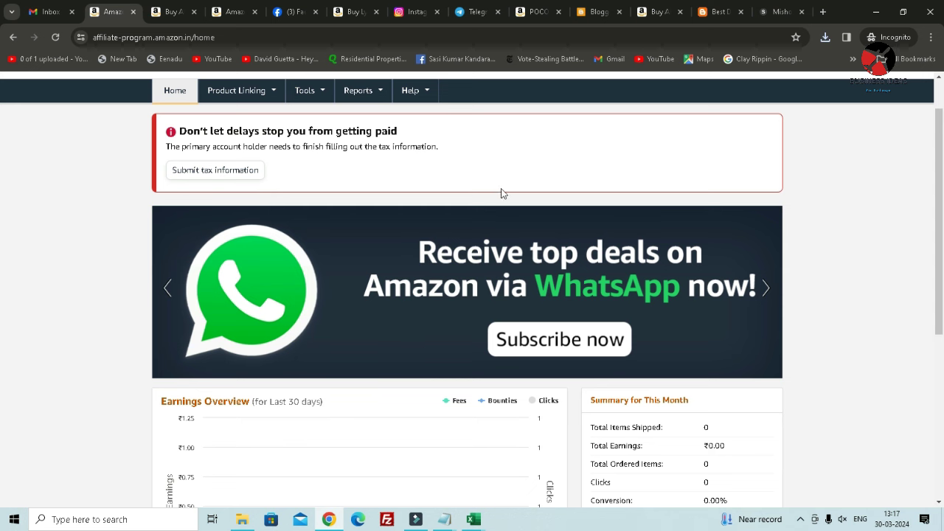
pyautogui.scroll(1, 501, 193)
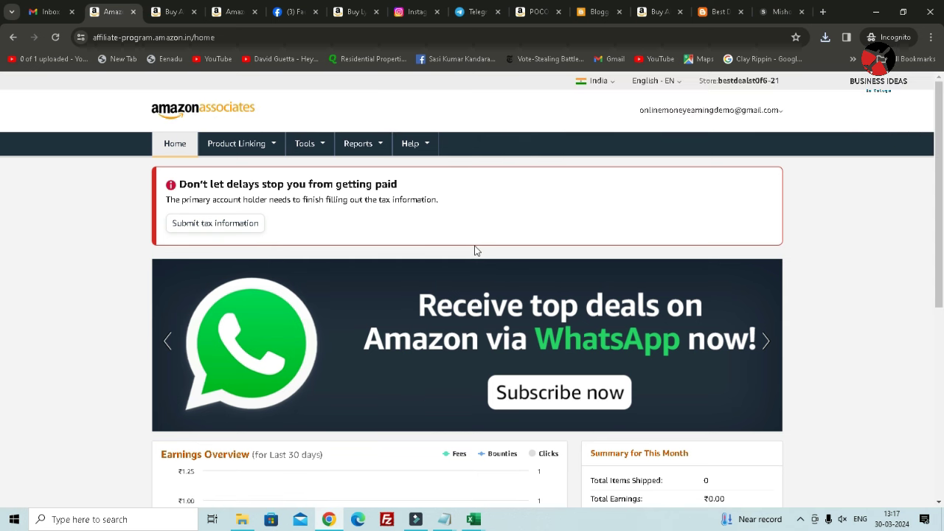
# View the help page about the Associates site's language options and return to the Associates home page.
pyautogui.moveTo(666, 85)
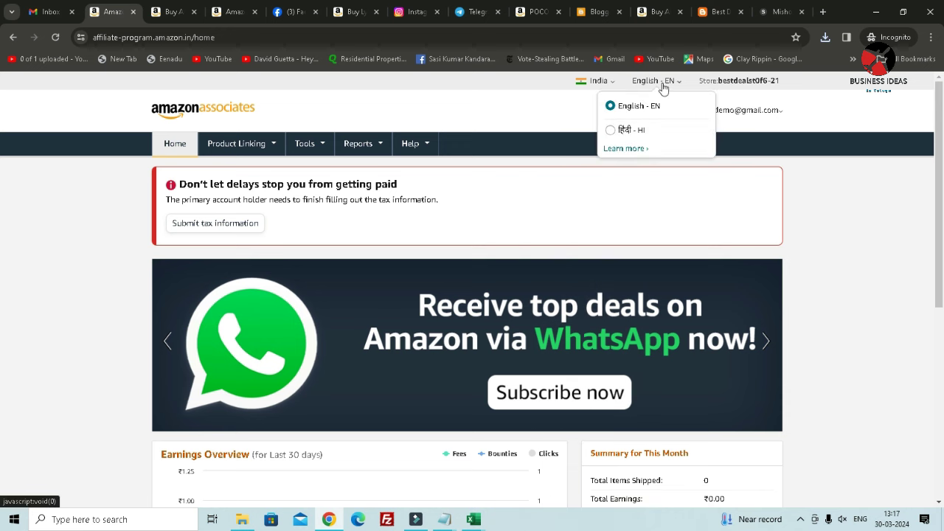
pyautogui.click(625, 149)
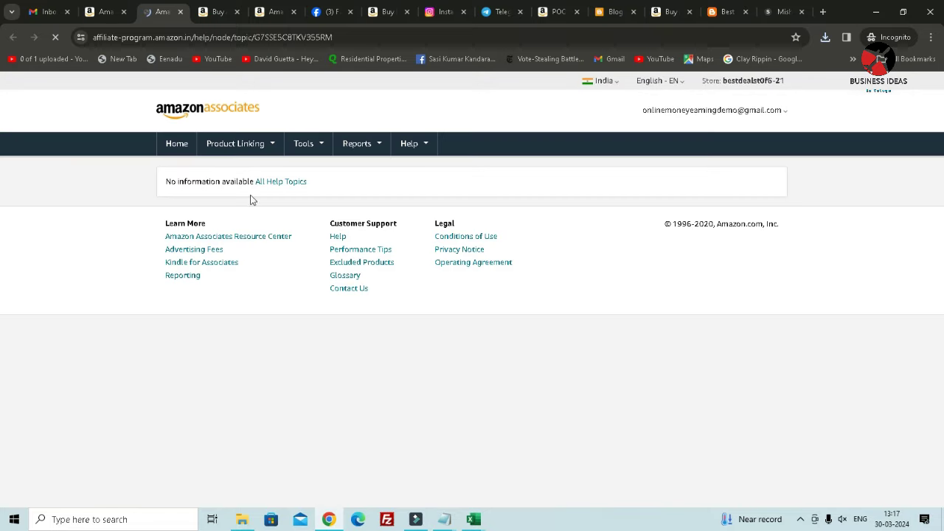
pyautogui.click(107, 14)
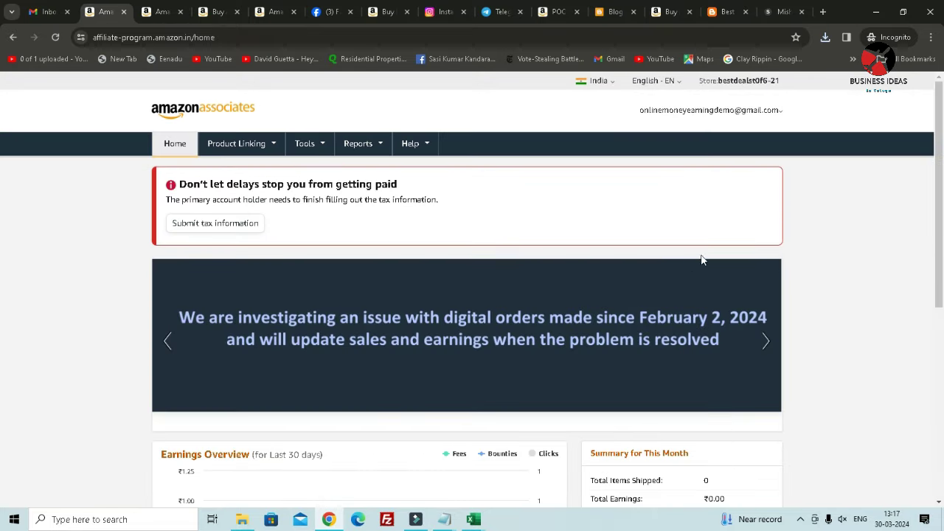
# Look through the full Associates home page once more, from the tax information notice down past the earnings summary.
pyautogui.moveTo(608, 86)
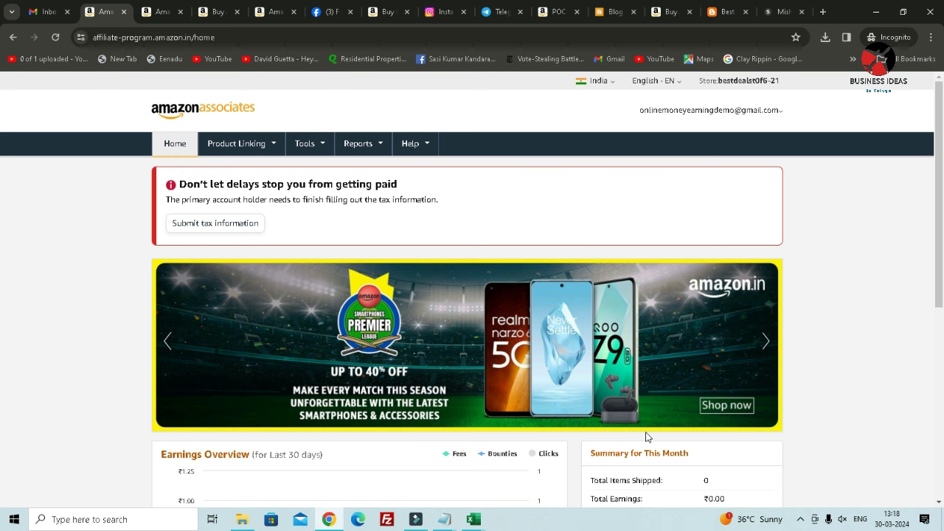
pyautogui.scroll(-8, 573, 221)
pyautogui.scroll(7, 728, 293)
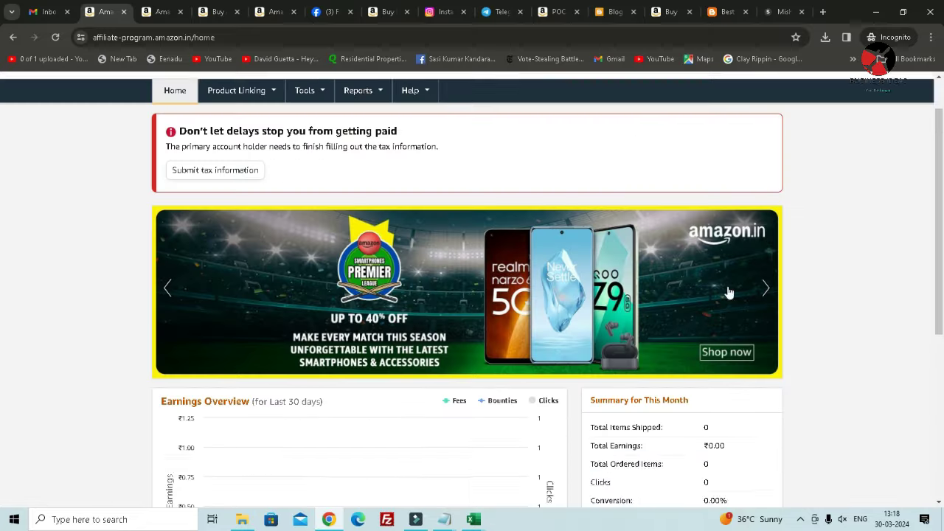
pyautogui.scroll(1, 834, 316)
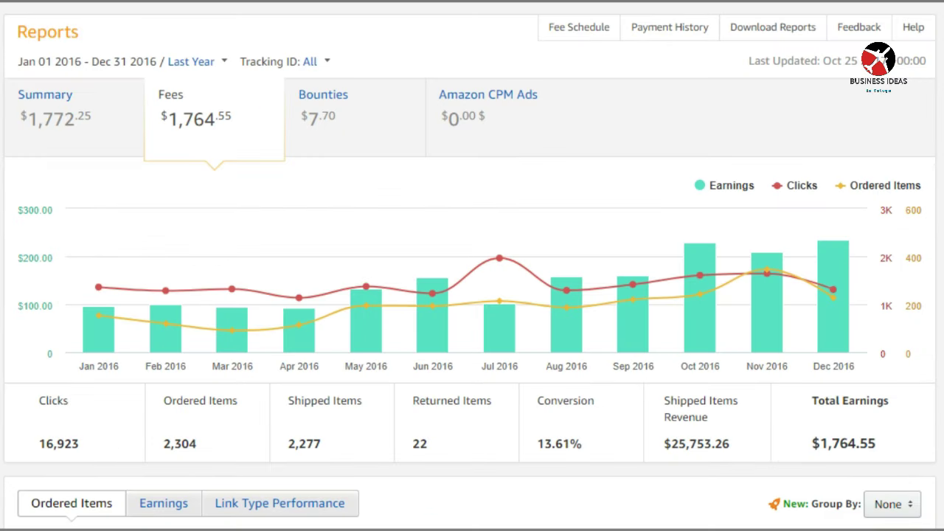